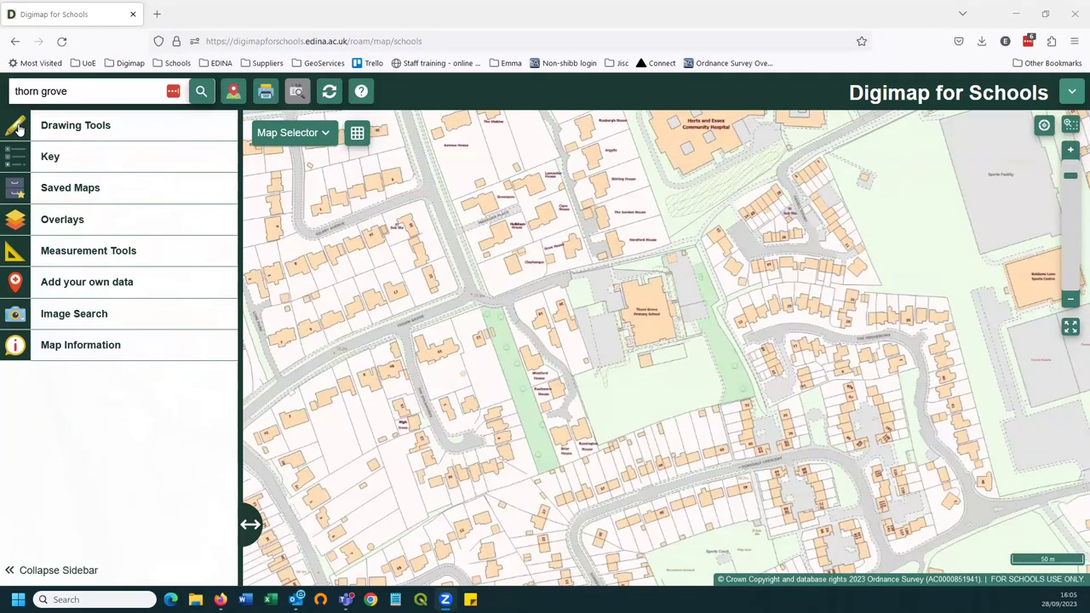
- Place six balloon markers on houses in the streets around Thorn Grove Primary School
{"action": "left_click", "coordinate": [19, 128]}
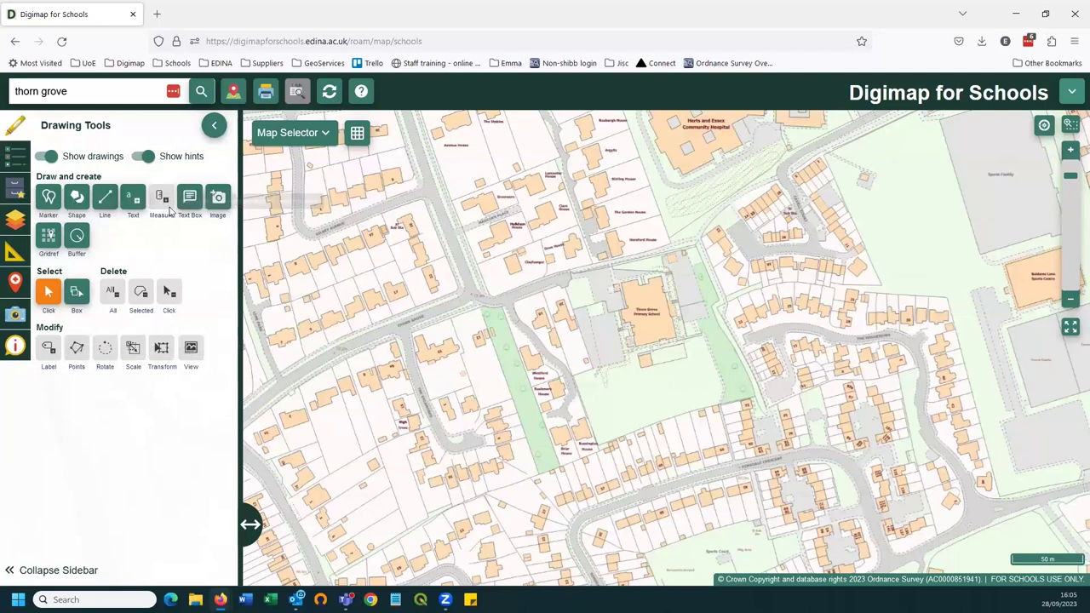
{"action": "left_click", "coordinate": [49, 198]}
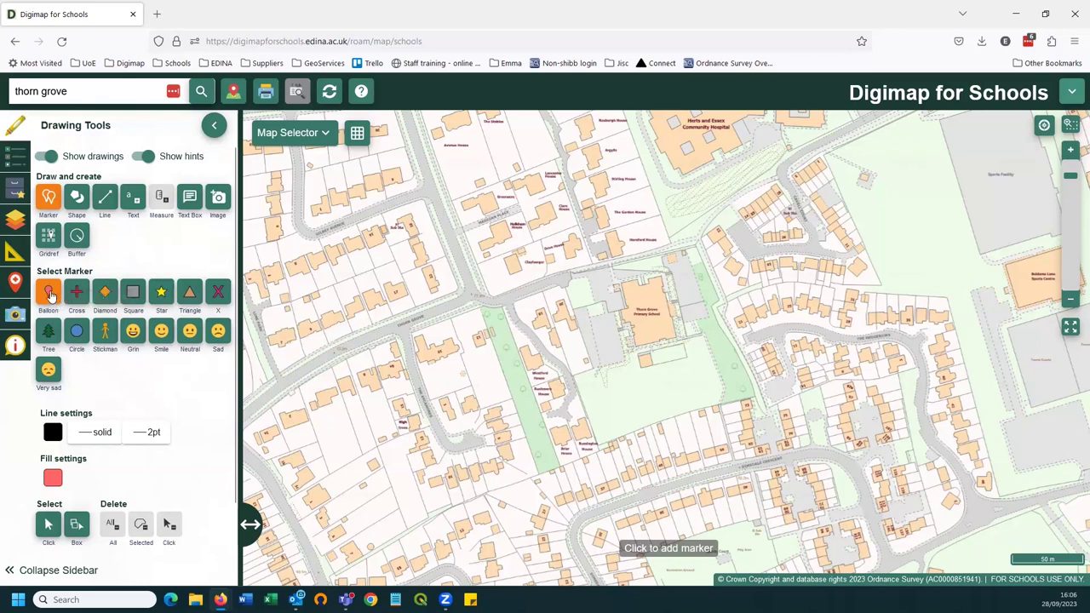
{"action": "left_click", "coordinate": [396, 282]}
{"action": "left_click", "coordinate": [486, 206]}
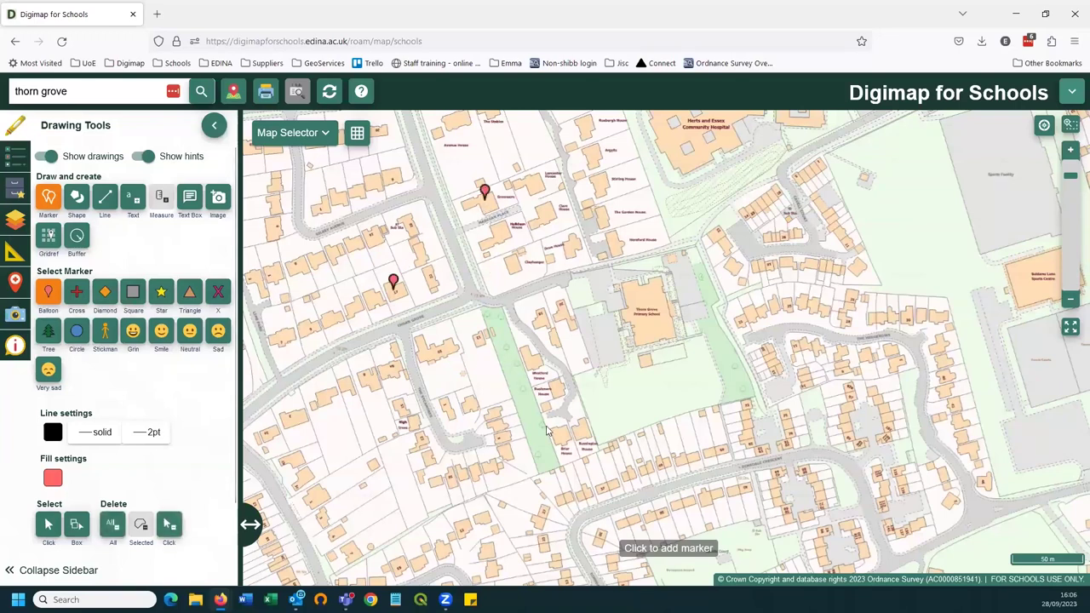
{"action": "left_click", "coordinate": [604, 489]}
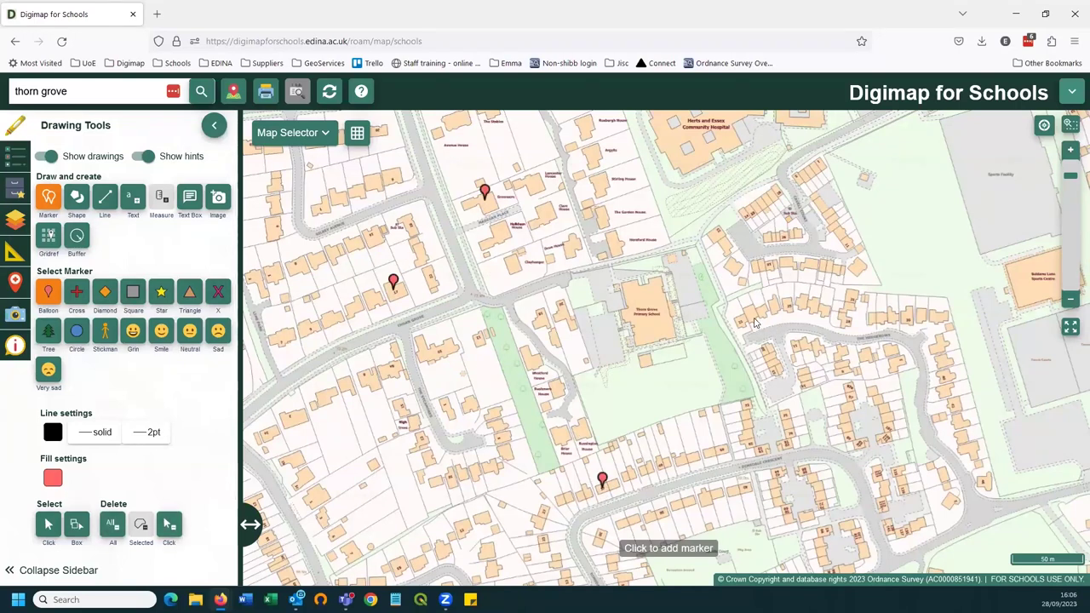
{"action": "left_click", "coordinate": [752, 313]}
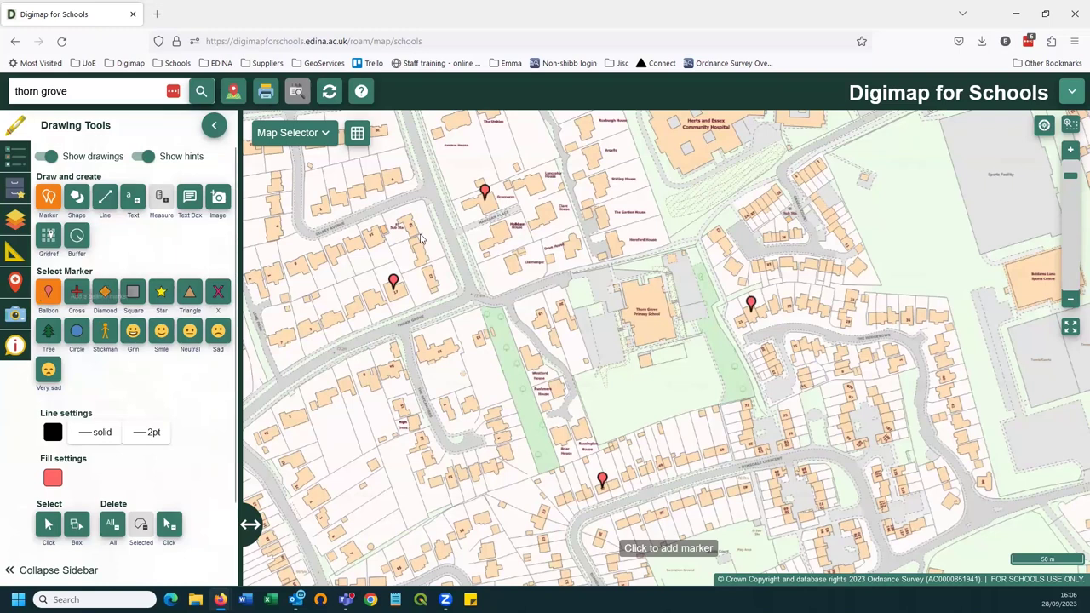
{"action": "left_click", "coordinate": [720, 237]}
{"action": "left_click", "coordinate": [428, 345]}
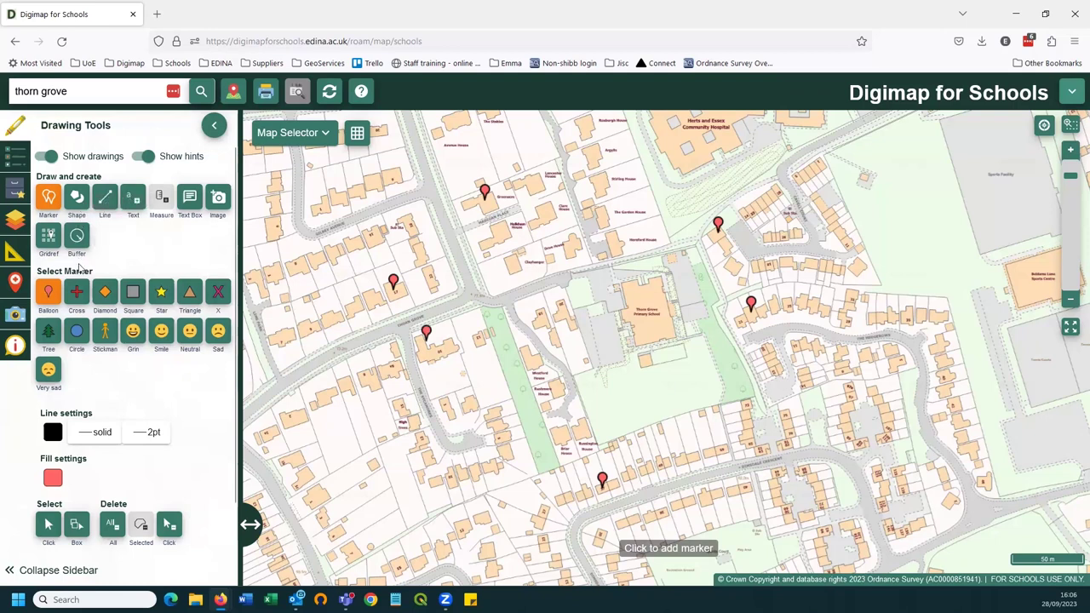
- Add two cross markers on houses northwest of the school and two blue circle markers on houses south and east of its field
{"action": "left_click", "coordinate": [77, 294]}
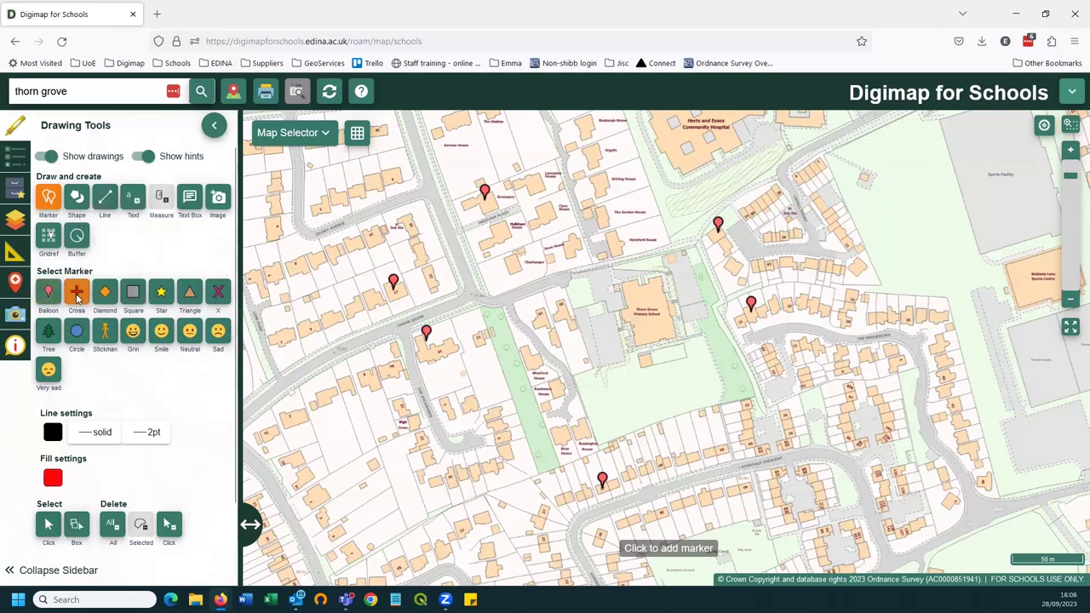
{"action": "left_click", "coordinate": [431, 282]}
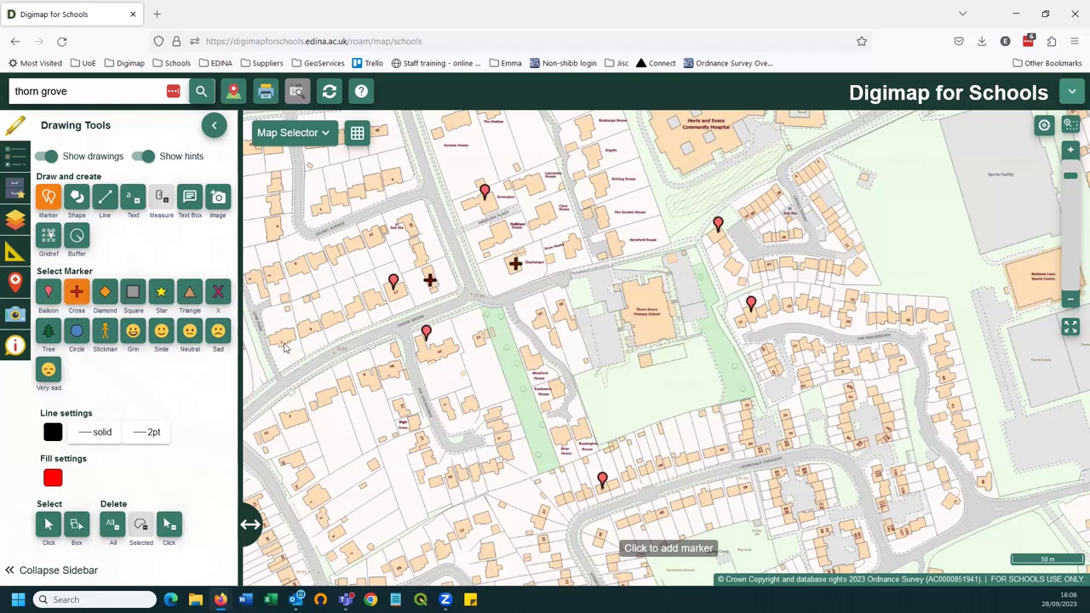
{"action": "left_click", "coordinate": [77, 332]}
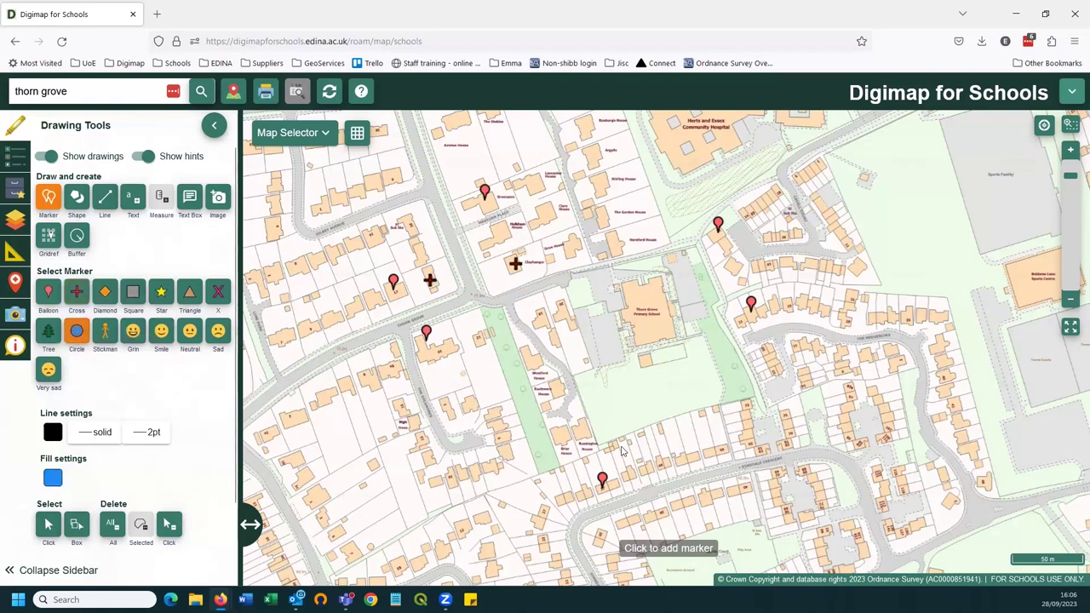
{"action": "left_click", "coordinate": [695, 457]}
{"action": "left_click", "coordinate": [772, 360]}
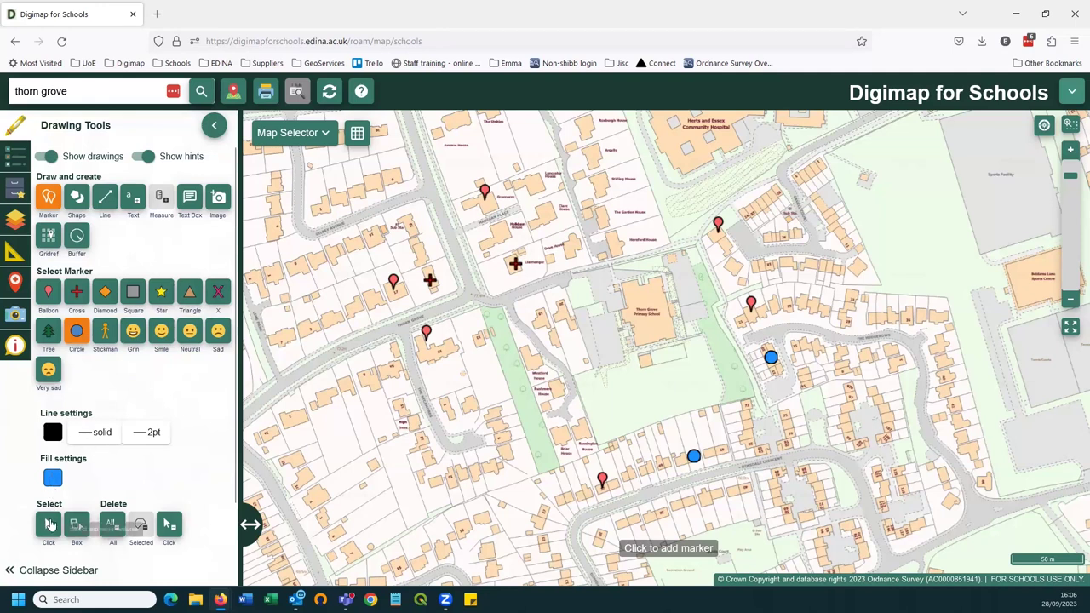
- Give the circle marker east of the school field a red outline and a semi-transparent yellow fill
{"action": "left_click", "coordinate": [48, 525]}
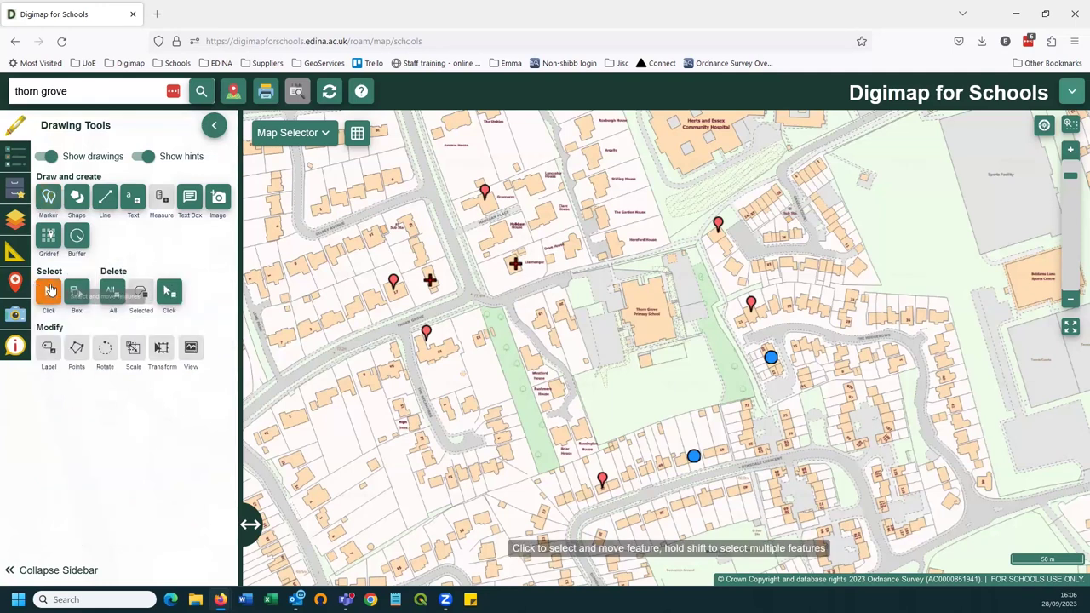
{"action": "left_click", "coordinate": [770, 359]}
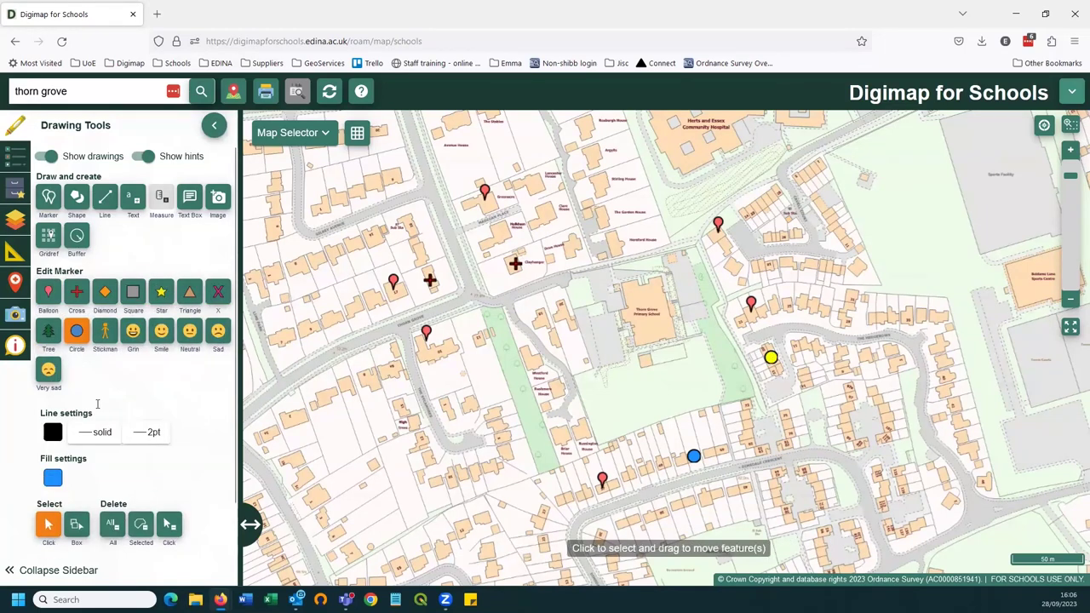
{"action": "left_click", "coordinate": [48, 435]}
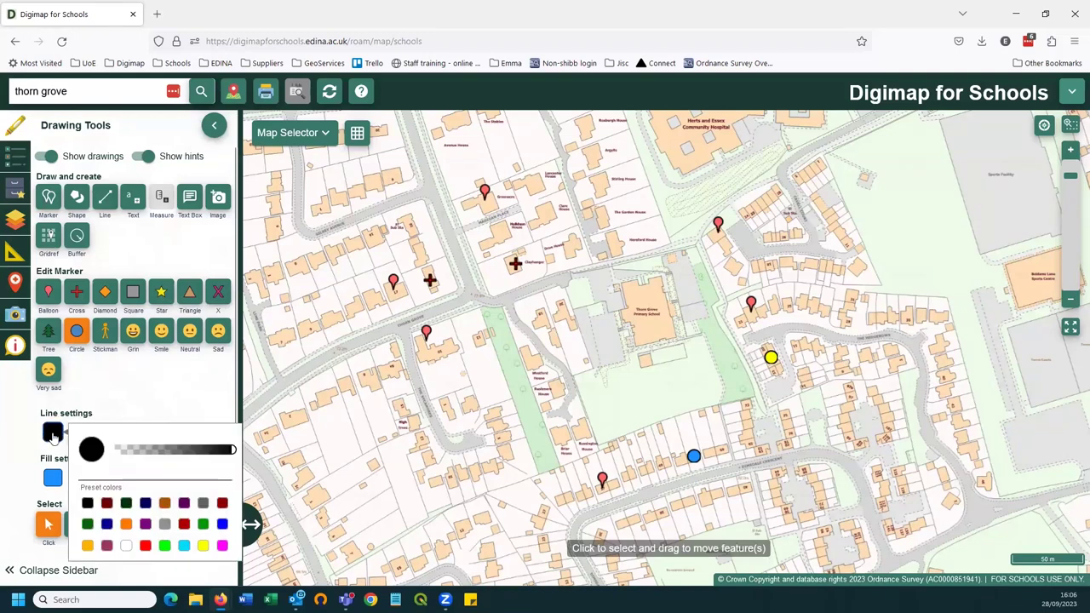
{"action": "left_click", "coordinate": [144, 545]}
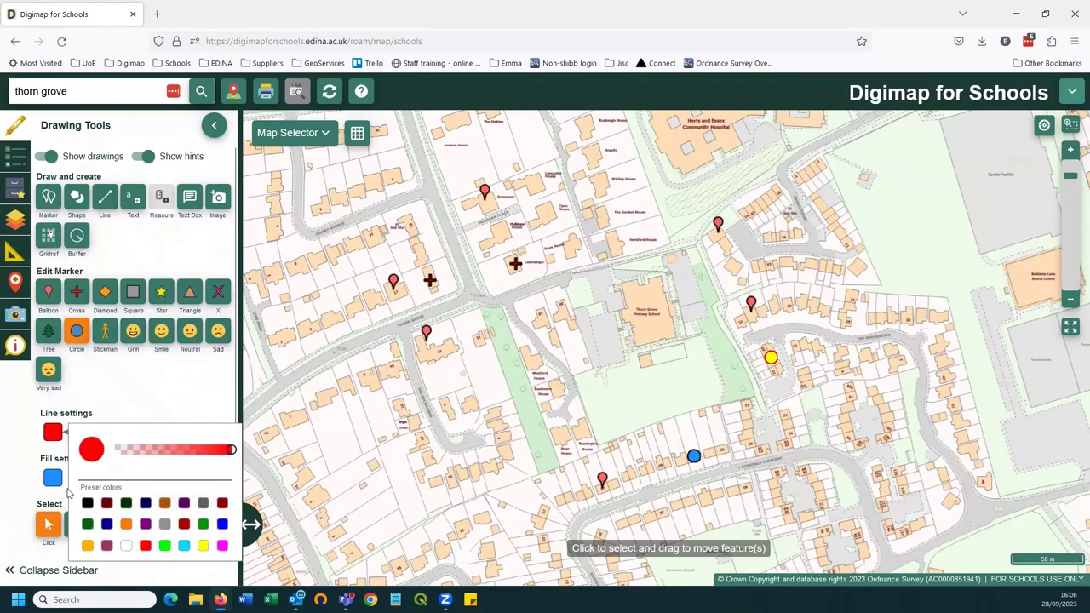
{"action": "left_click", "coordinate": [53, 479]}
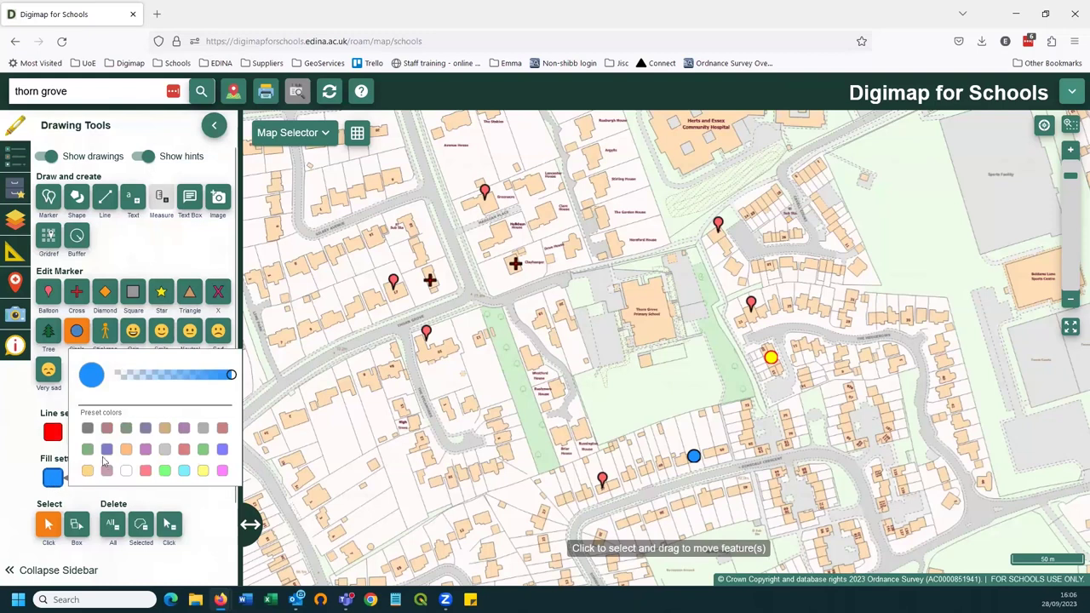
{"action": "left_click", "coordinate": [203, 472]}
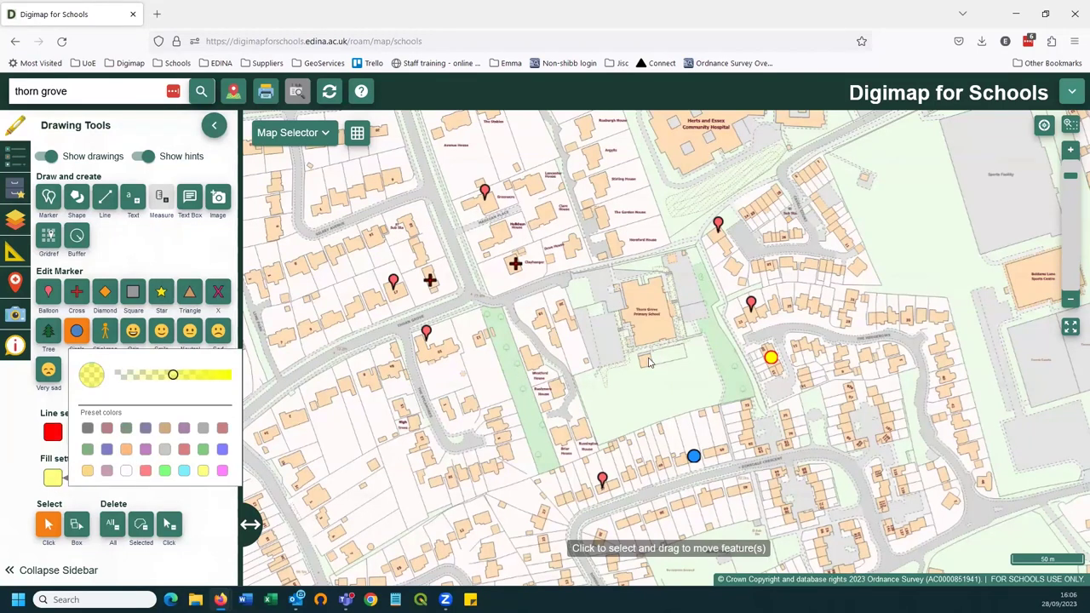
{"action": "left_click", "coordinate": [691, 378]}
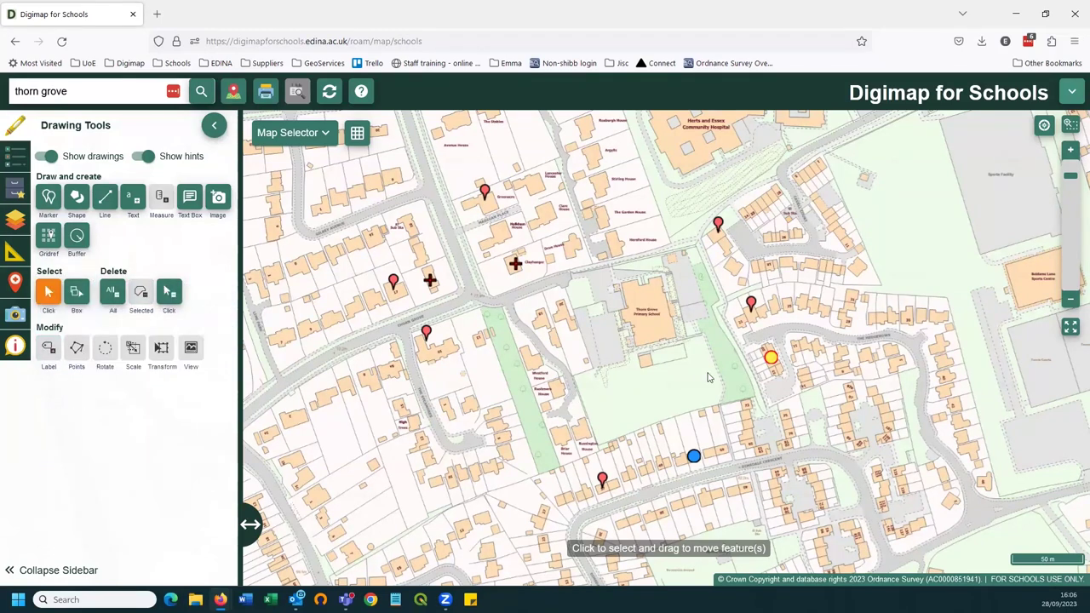
- Select all the markers together with a selection box and set their line colour to dark green
{"action": "left_click", "coordinate": [78, 293]}
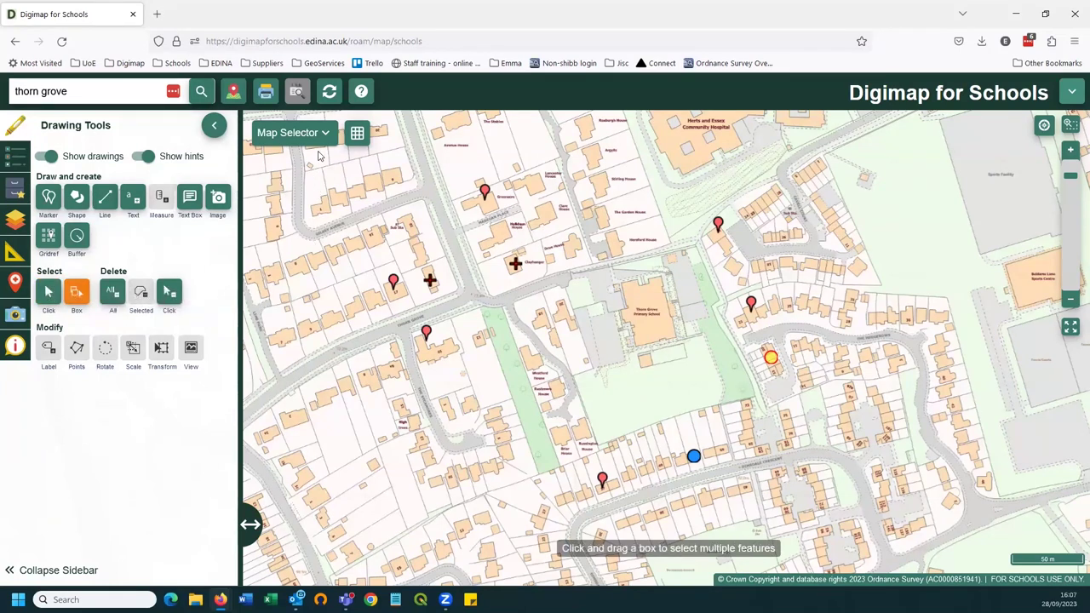
{"action": "mouse_move", "coordinate": [343, 170]}
{"action": "left_mouse_down"}
{"action": "mouse_move", "coordinate": [749, 378]}
{"action": "mouse_move", "coordinate": [867, 508]}
{"action": "left_mouse_up"}
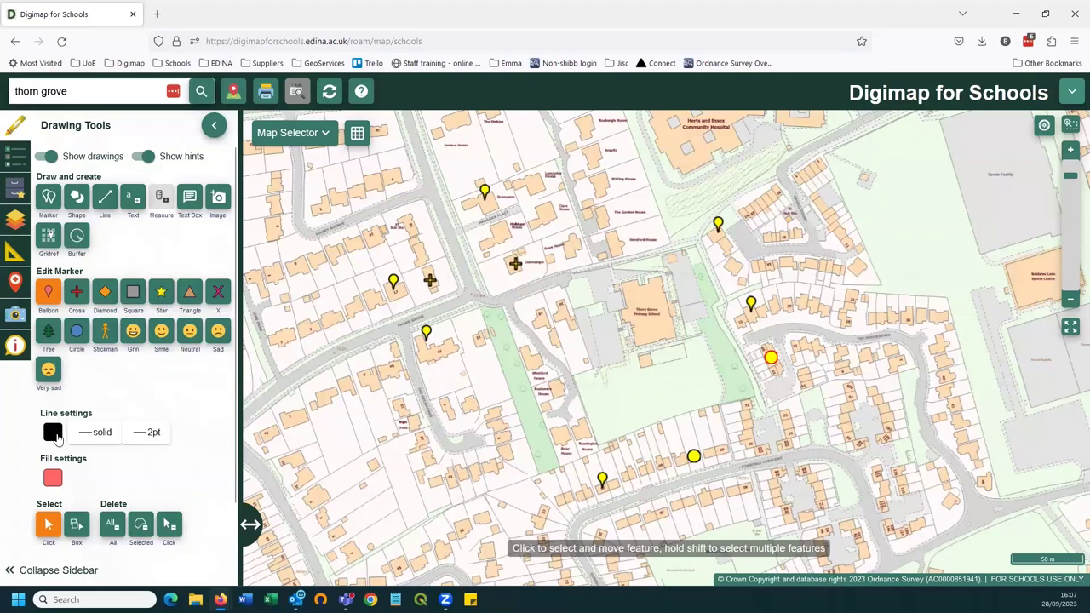
{"action": "left_click", "coordinate": [54, 434]}
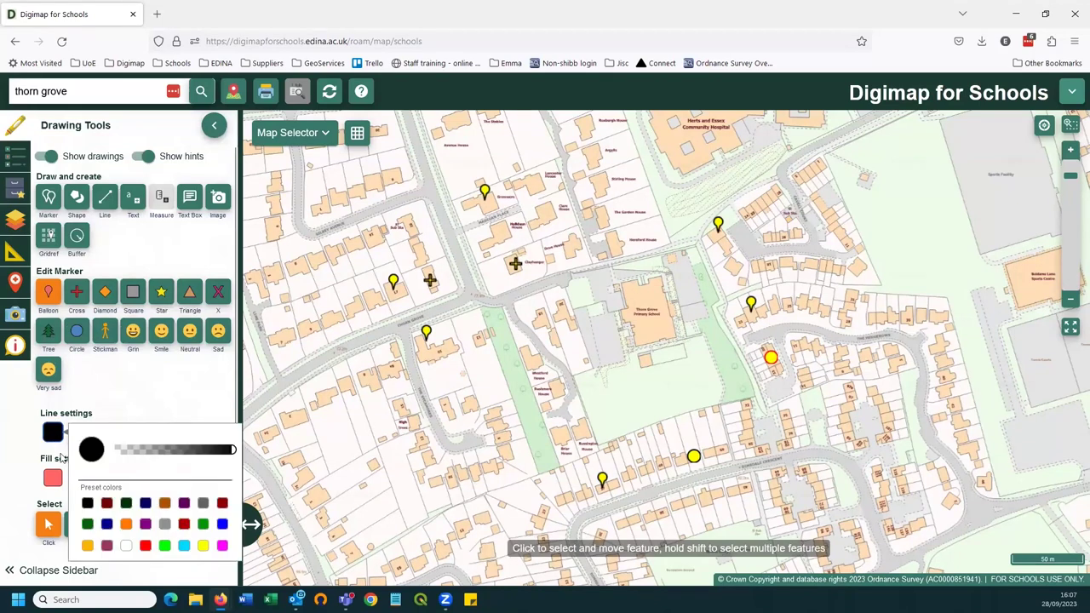
{"action": "left_click", "coordinate": [86, 524]}
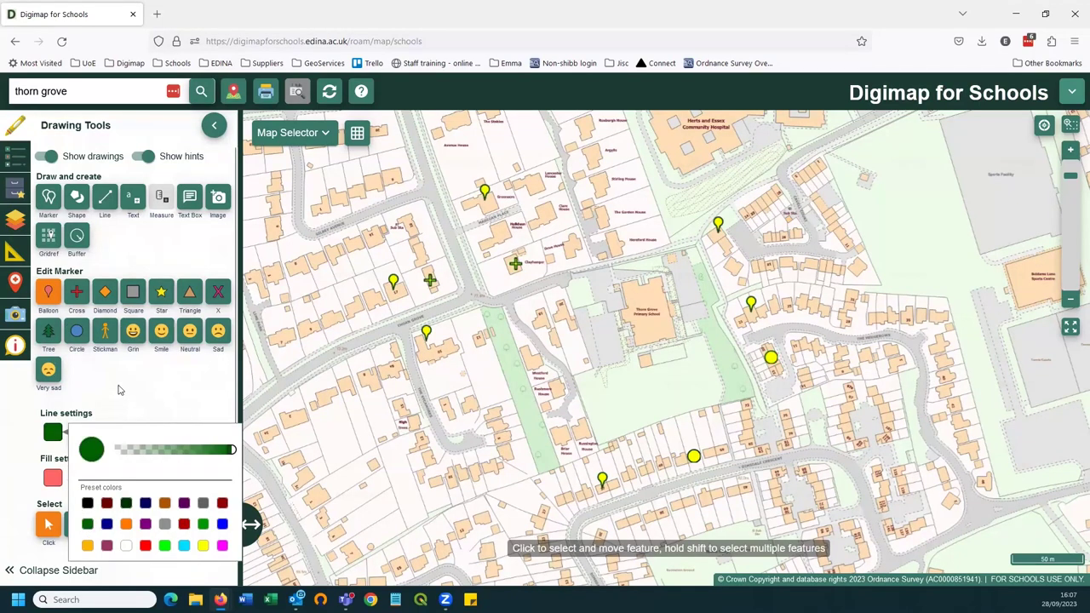
{"action": "left_click", "coordinate": [22, 418]}
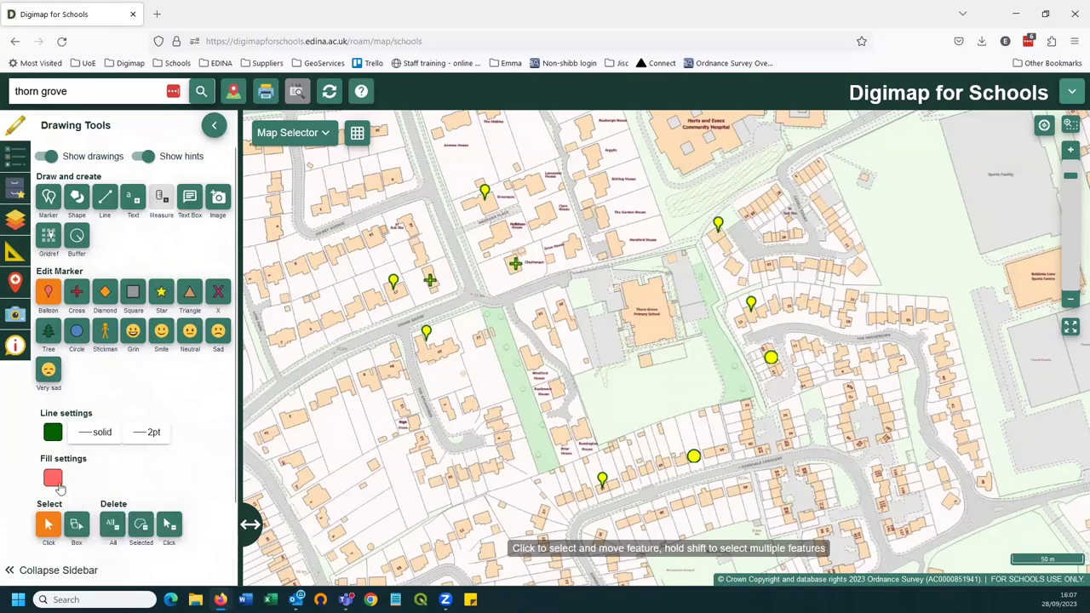
- Set the selected markers' fill to dark green, make it more opaque, and deselect them
{"action": "left_click", "coordinate": [55, 483]}
{"action": "left_click", "coordinate": [90, 450]}
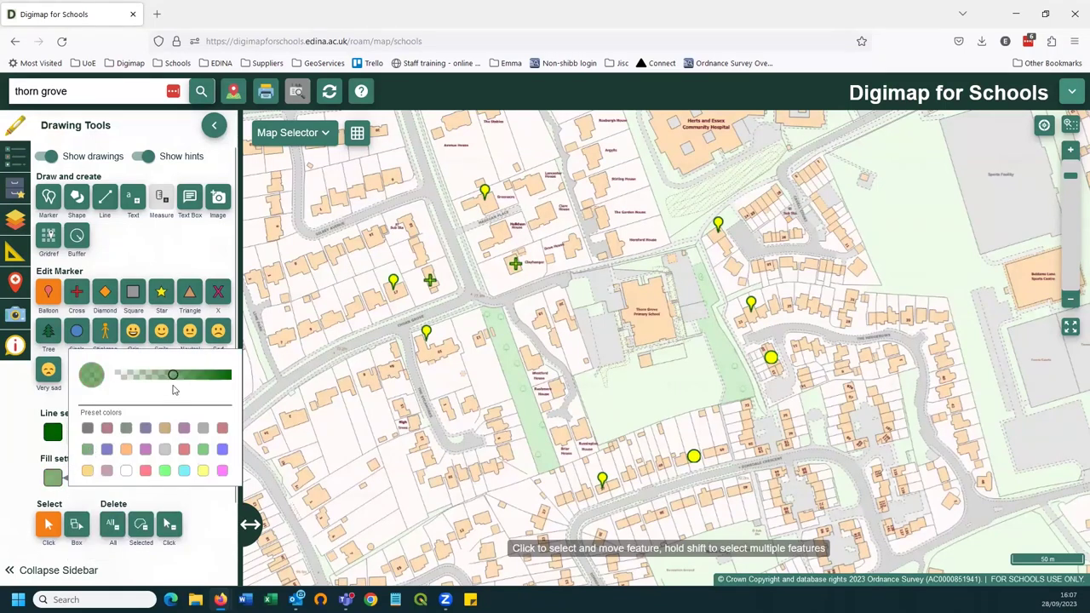
{"action": "left_click_drag", "start_coordinate": [174, 380], "coordinate": [208, 380]}
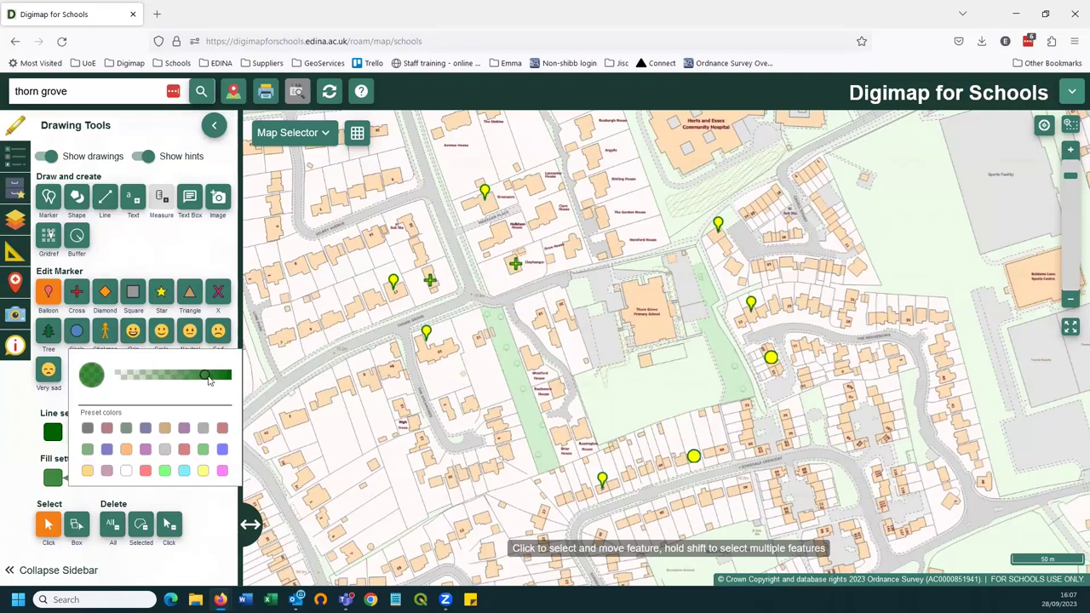
{"action": "left_click", "coordinate": [358, 416]}
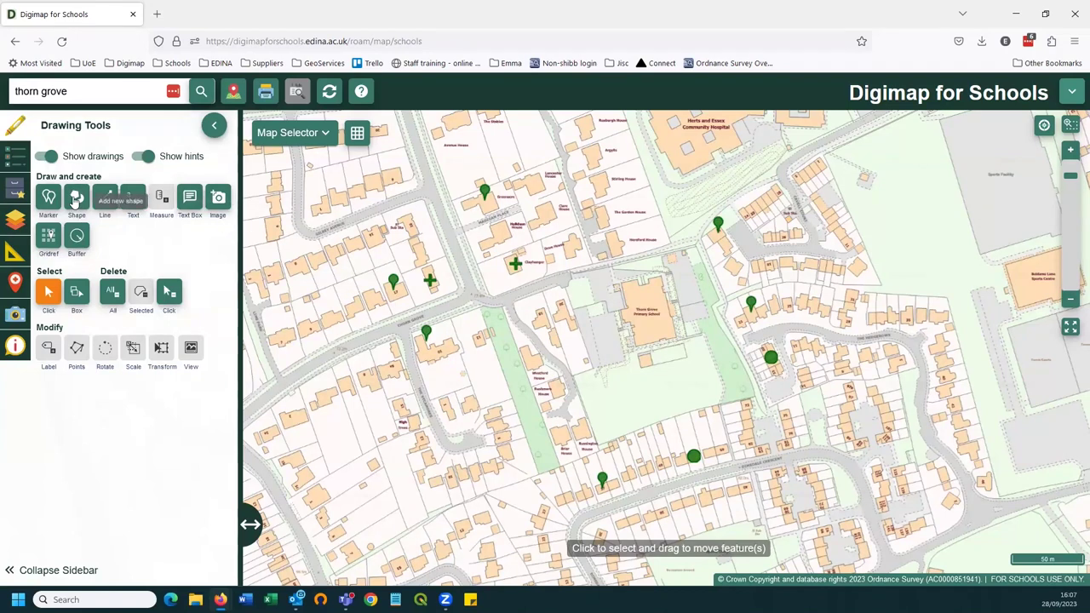
- Draw a polygon around the school's playing field, following the stepped edge below the school building
{"action": "left_click", "coordinate": [74, 198]}
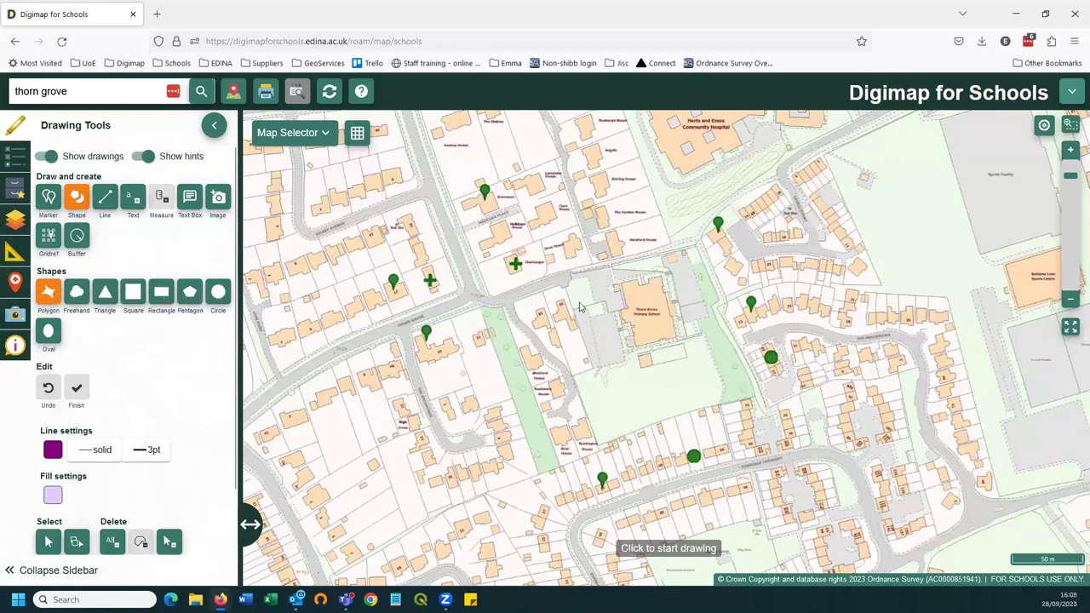
{"action": "left_click", "coordinate": [573, 377]}
{"action": "left_click", "coordinate": [598, 449]}
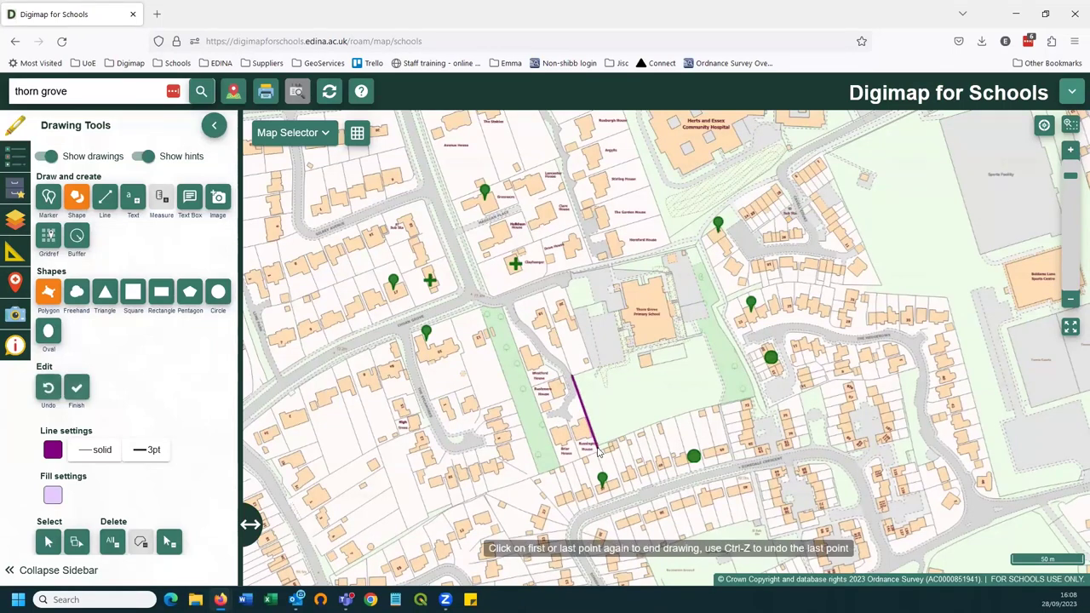
{"action": "left_click", "coordinate": [754, 398]}
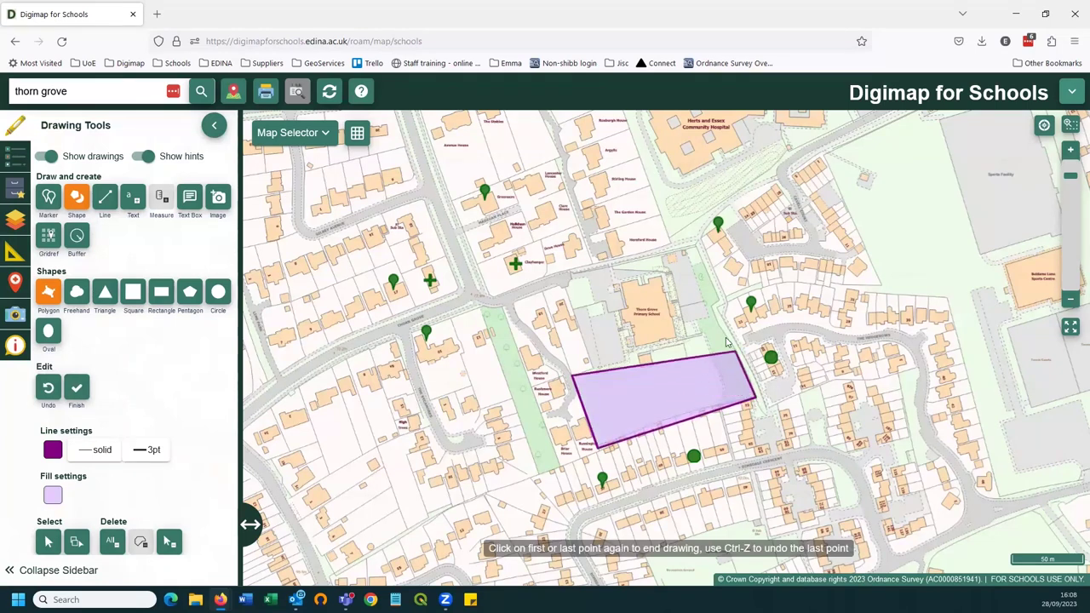
{"action": "left_click", "coordinate": [715, 316]}
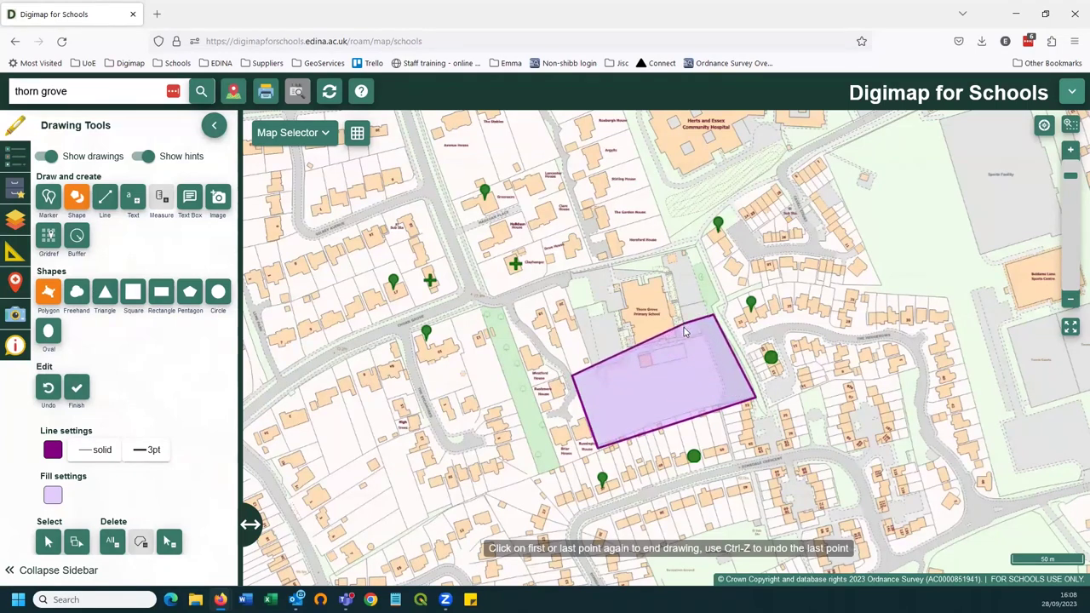
{"action": "left_click", "coordinate": [686, 339]}
{"action": "left_click", "coordinate": [624, 349]}
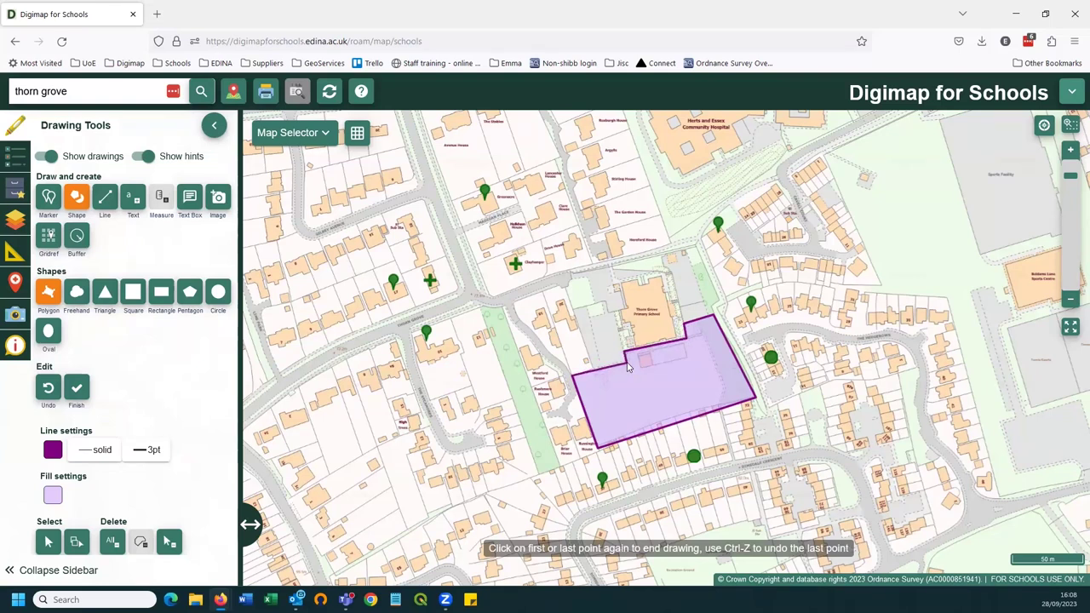
{"action": "double_click", "coordinate": [627, 366]}
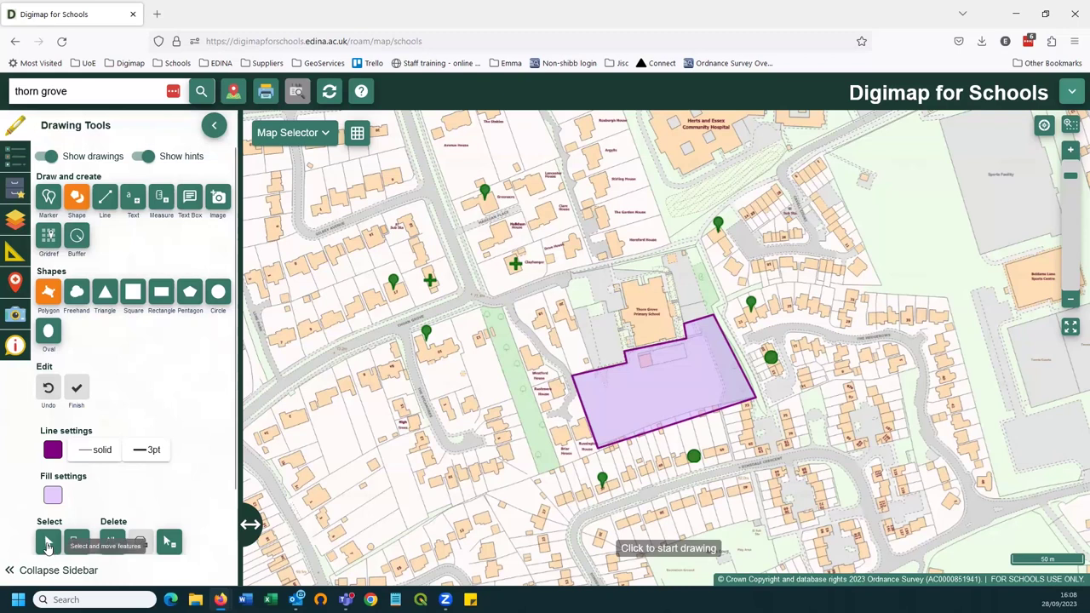
- Give the playing field polygon a blue outline and a slightly more transparent blue fill, and deselect it
{"action": "left_click", "coordinate": [48, 544]}
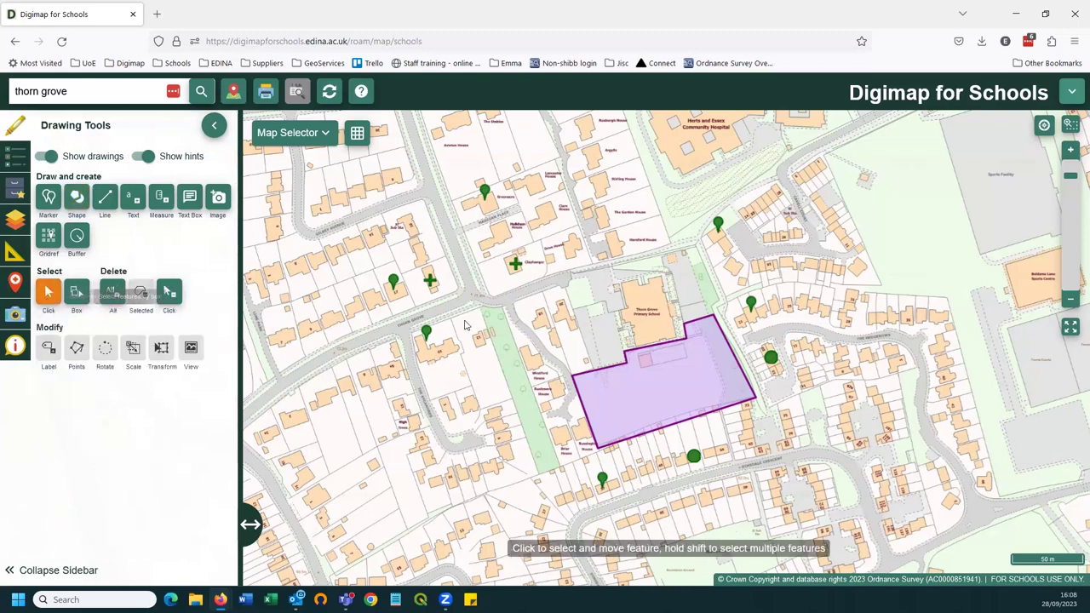
{"action": "left_click", "coordinate": [591, 385]}
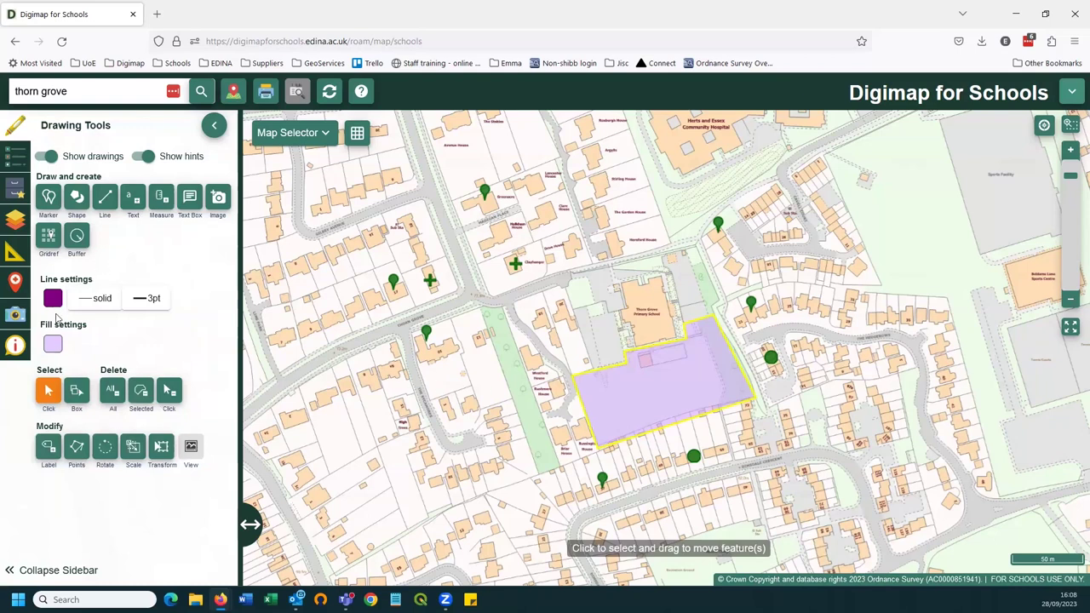
{"action": "left_click", "coordinate": [54, 301]}
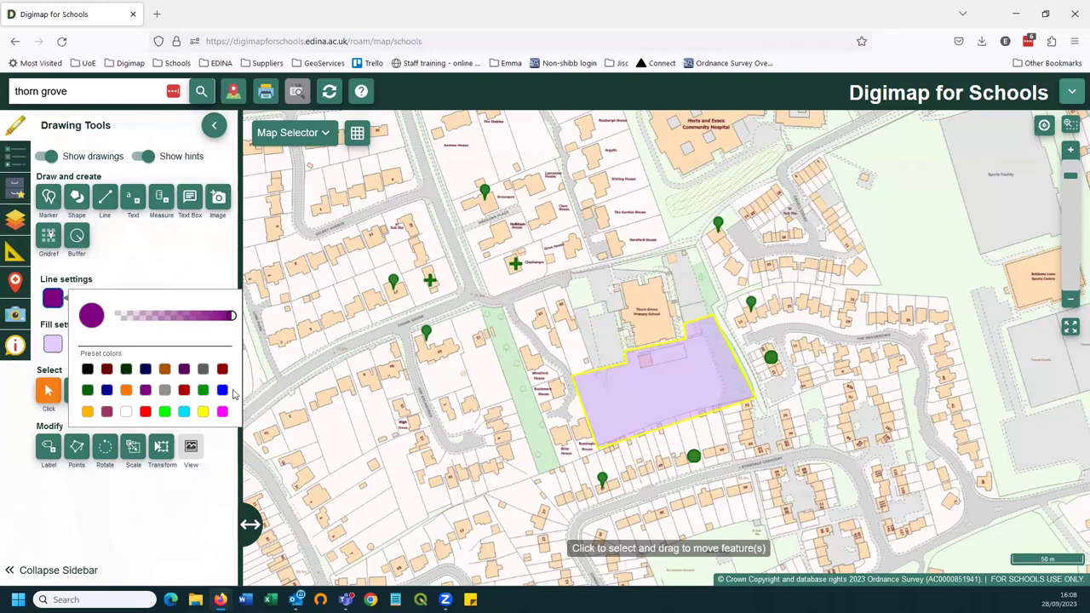
{"action": "left_click", "coordinate": [222, 390]}
{"action": "left_click", "coordinate": [53, 344]}
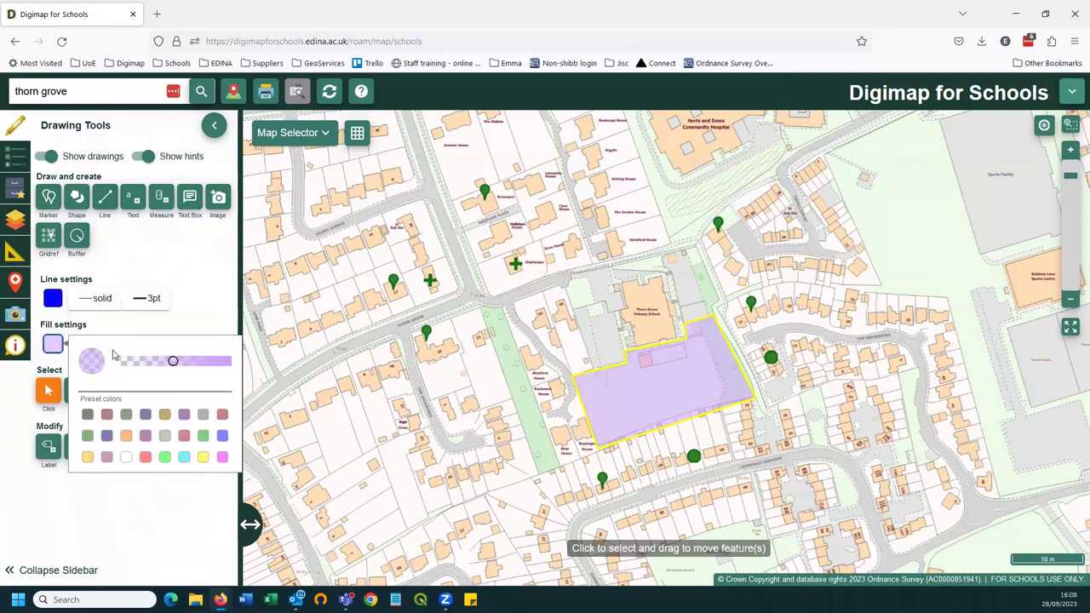
{"action": "left_click", "coordinate": [222, 435]}
{"action": "left_click_drag", "start_coordinate": [173, 364], "coordinate": [164, 364]}
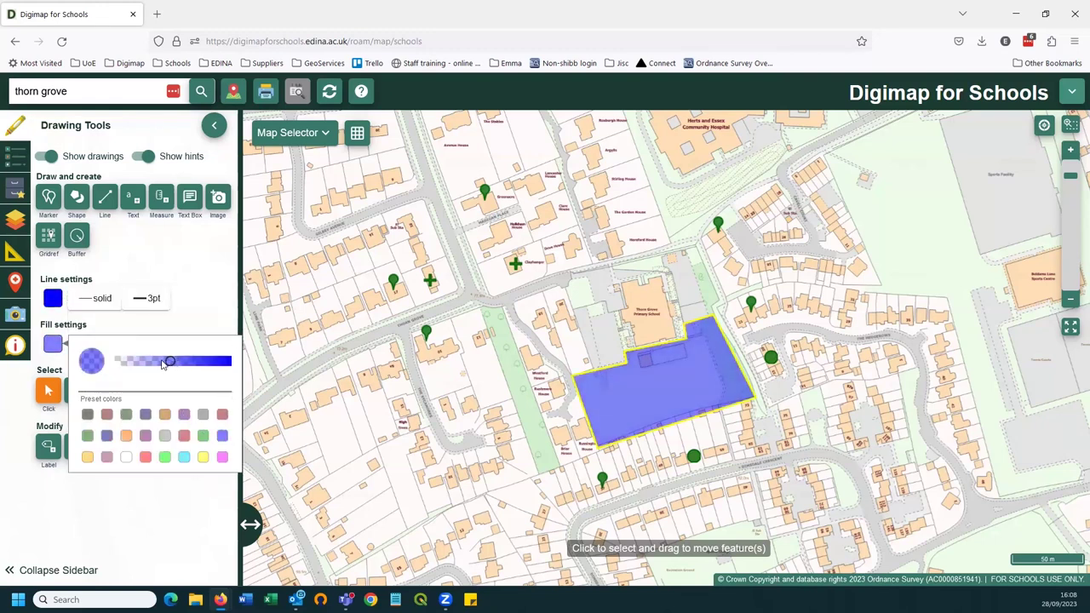
{"action": "left_click", "coordinate": [411, 417]}
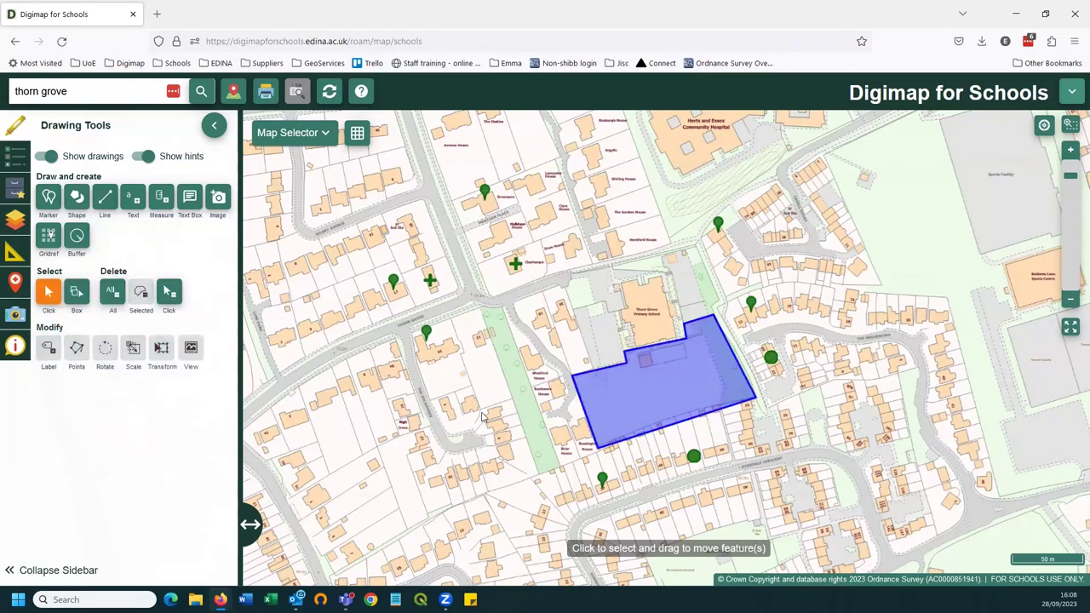
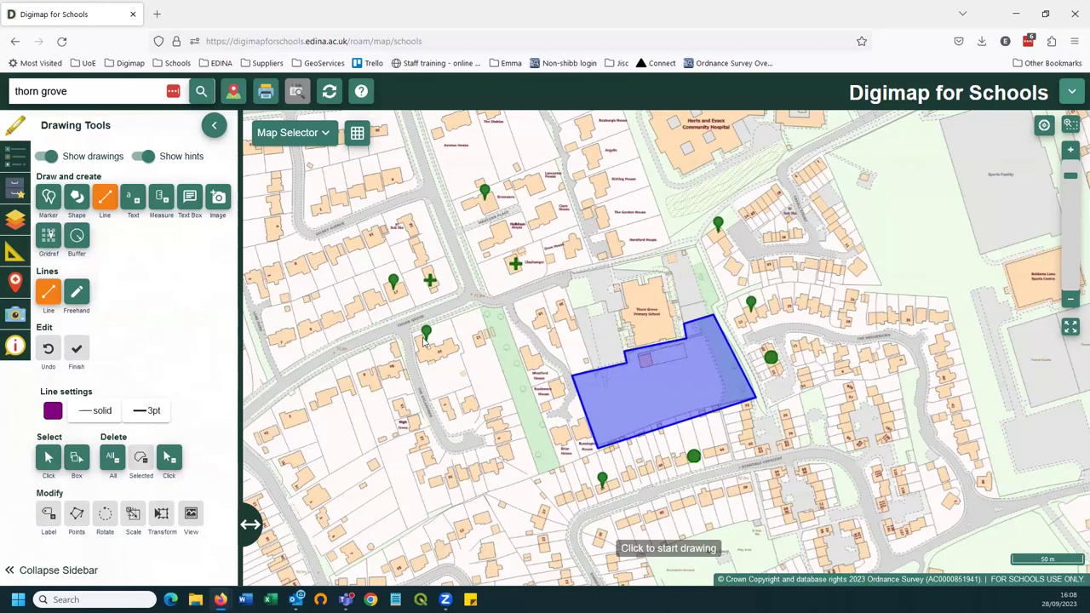
- Draw a multi-point line from the marker south of the main road, along the road and footpath, to the field's north-west corner
{"action": "left_click", "coordinate": [423, 333]}
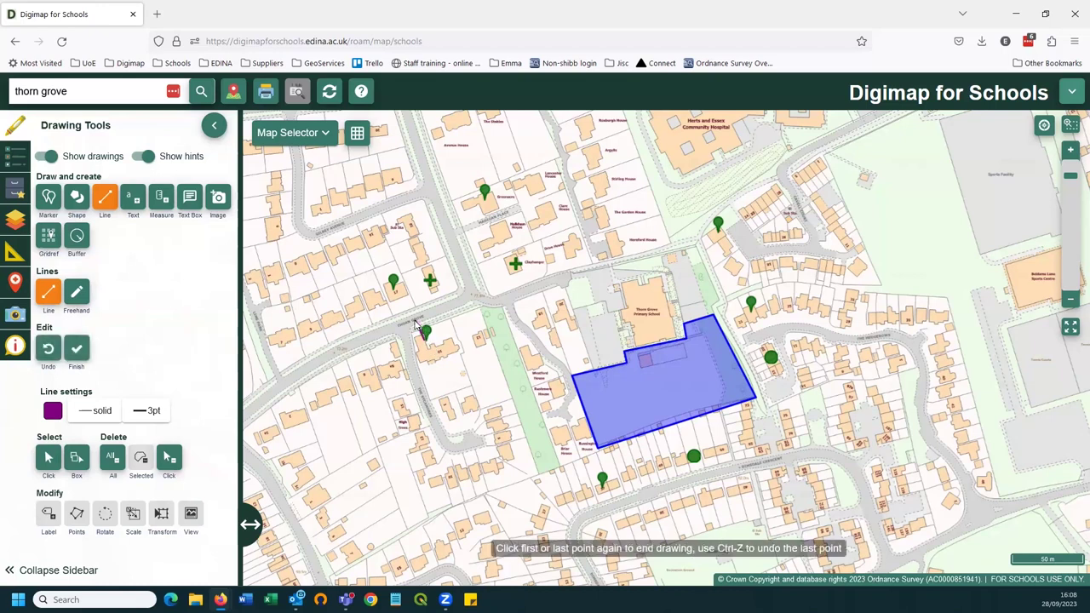
{"action": "left_click", "coordinate": [416, 322]}
{"action": "left_click", "coordinate": [475, 300]}
{"action": "left_click", "coordinate": [509, 307]}
{"action": "left_click", "coordinate": [535, 333]}
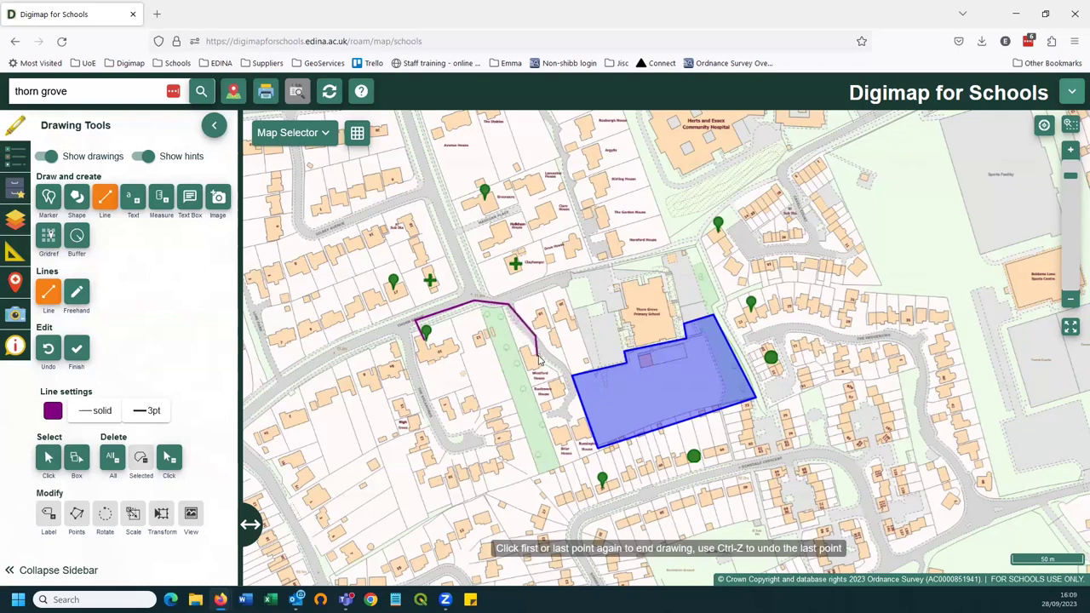
{"action": "left_click", "coordinate": [542, 359]}
{"action": "double_click", "coordinate": [569, 373]}
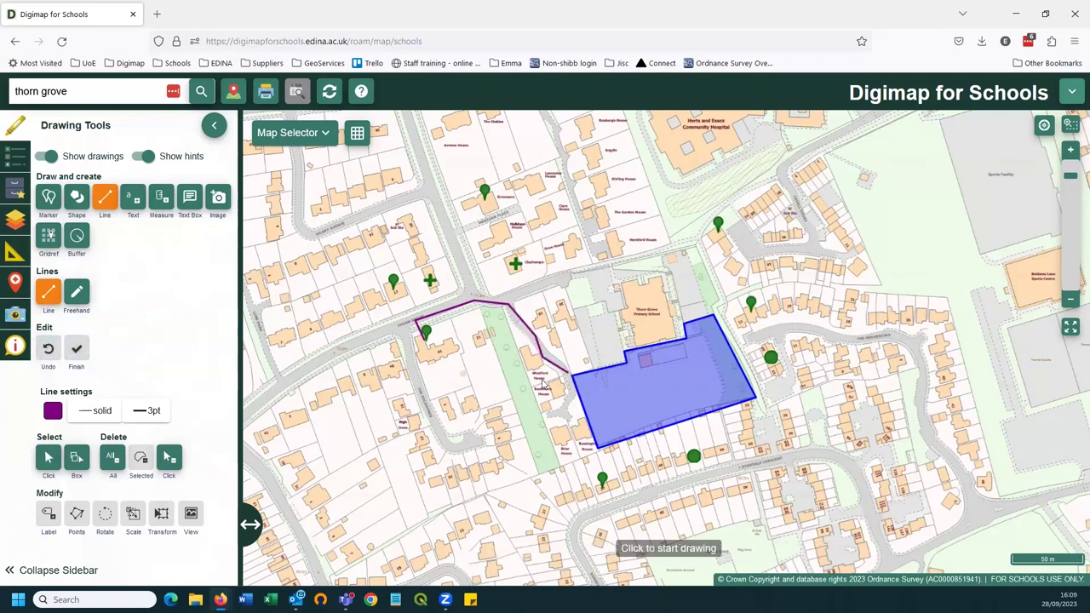
- Draw two straight lines to the field's north-west corner, one from the northernmost marker and one from the marker north-east of the school
{"action": "left_click", "coordinate": [485, 200]}
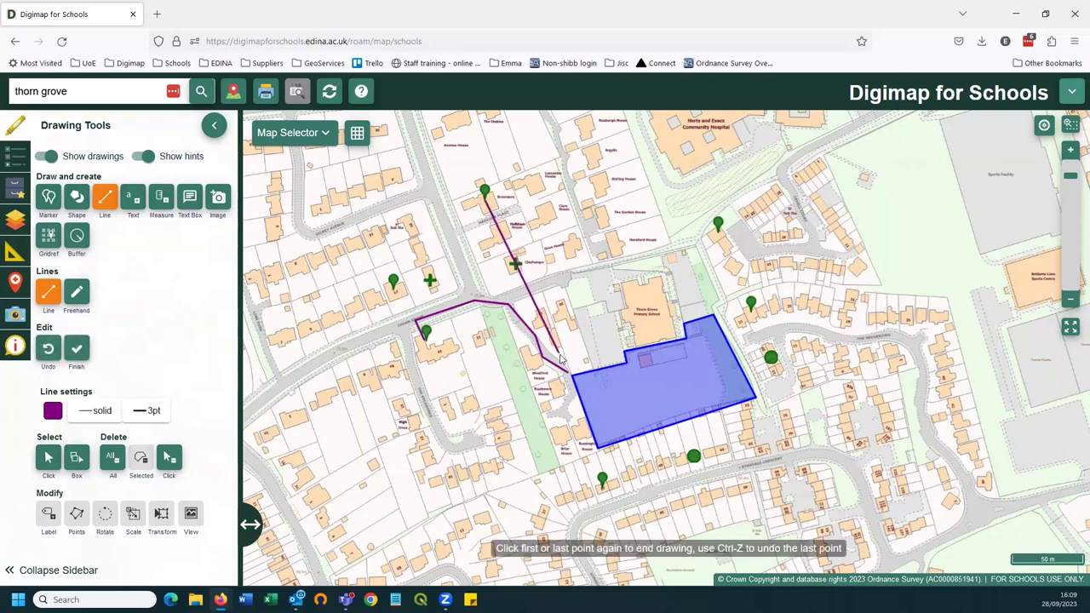
{"action": "double_click", "coordinate": [569, 373]}
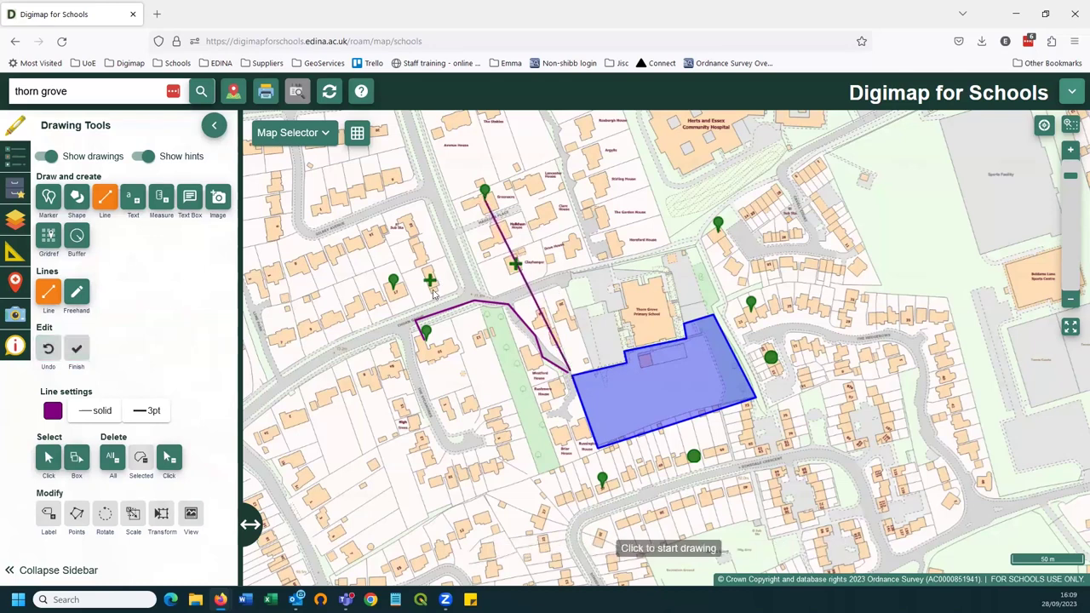
{"action": "left_click", "coordinate": [718, 239]}
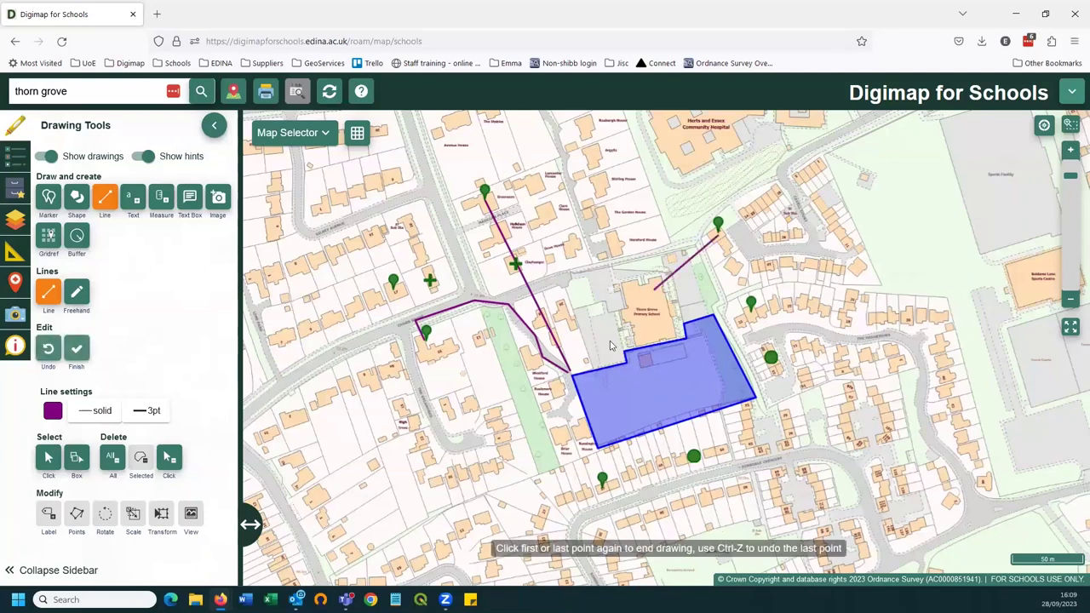
{"action": "double_click", "coordinate": [576, 373]}
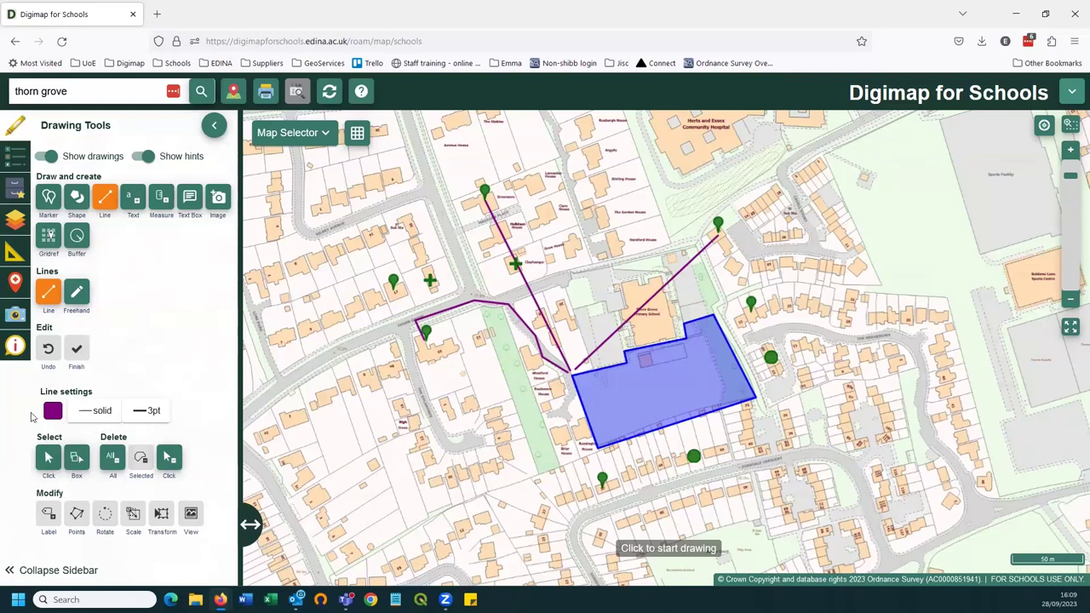
- Set the colour of the multi-point route line along the road and footpath to red, and deselect it
{"action": "left_click", "coordinate": [48, 457]}
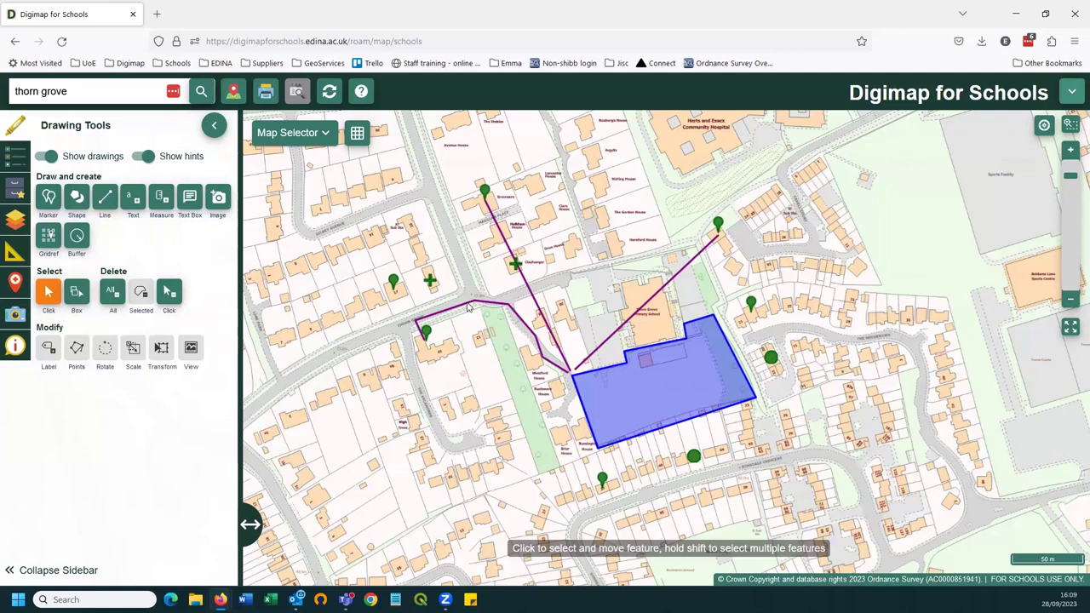
{"action": "left_click", "coordinate": [468, 307]}
{"action": "left_click", "coordinate": [53, 298]}
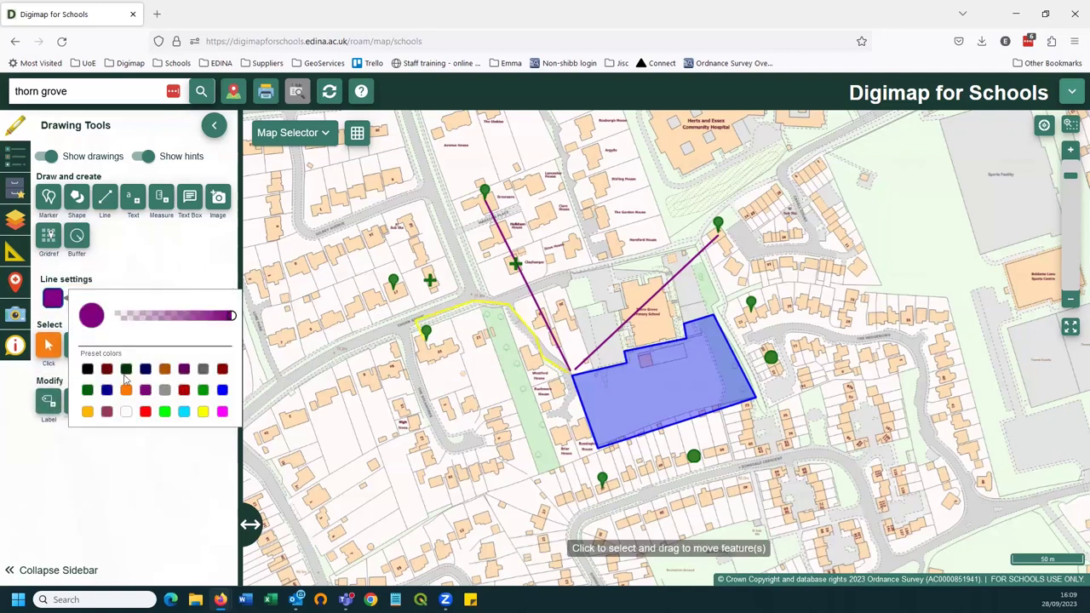
{"action": "left_click", "coordinate": [144, 413]}
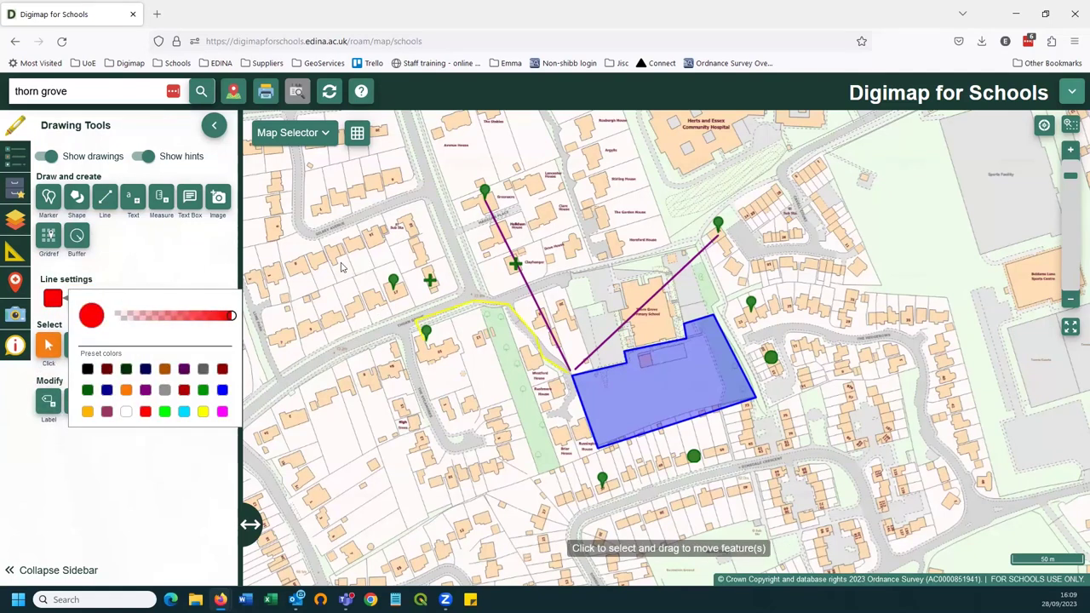
{"action": "left_click", "coordinate": [340, 267]}
- Restyle the straight line from the northernmost marker as a bright green dotted line 7pt wide, and deselect it
{"action": "left_click", "coordinate": [515, 261]}
{"action": "left_click", "coordinate": [53, 298]}
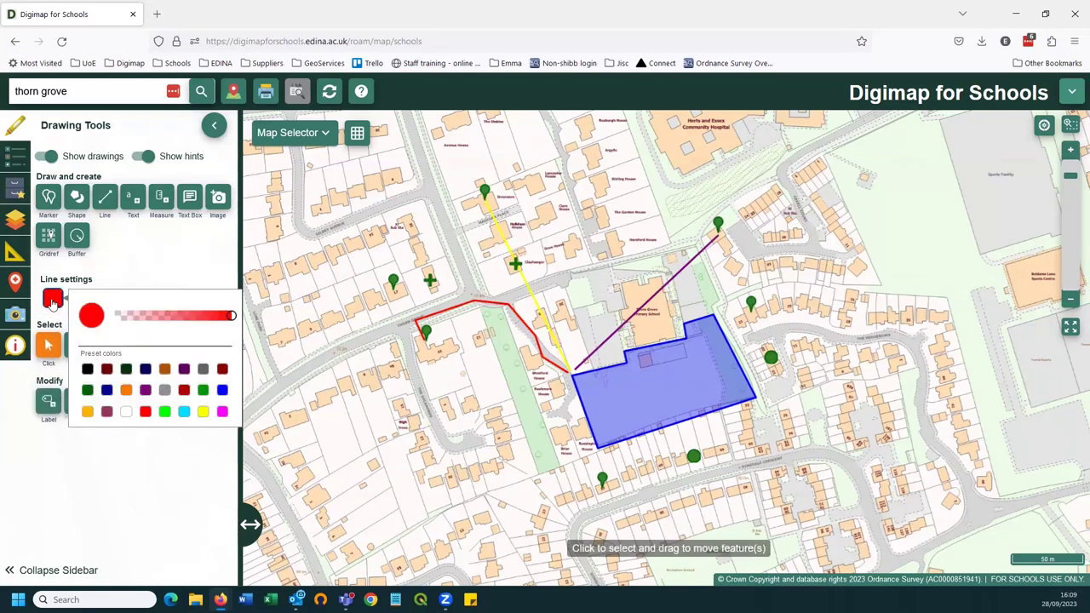
{"action": "left_click", "coordinate": [164, 412]}
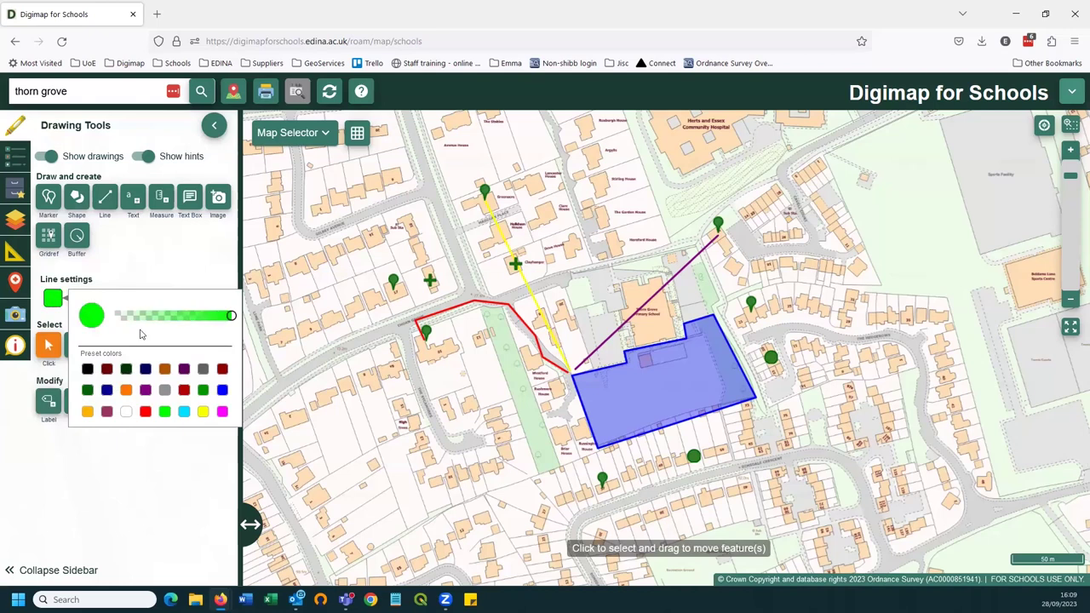
{"action": "left_click", "coordinate": [131, 257]}
{"action": "left_click", "coordinate": [99, 298]}
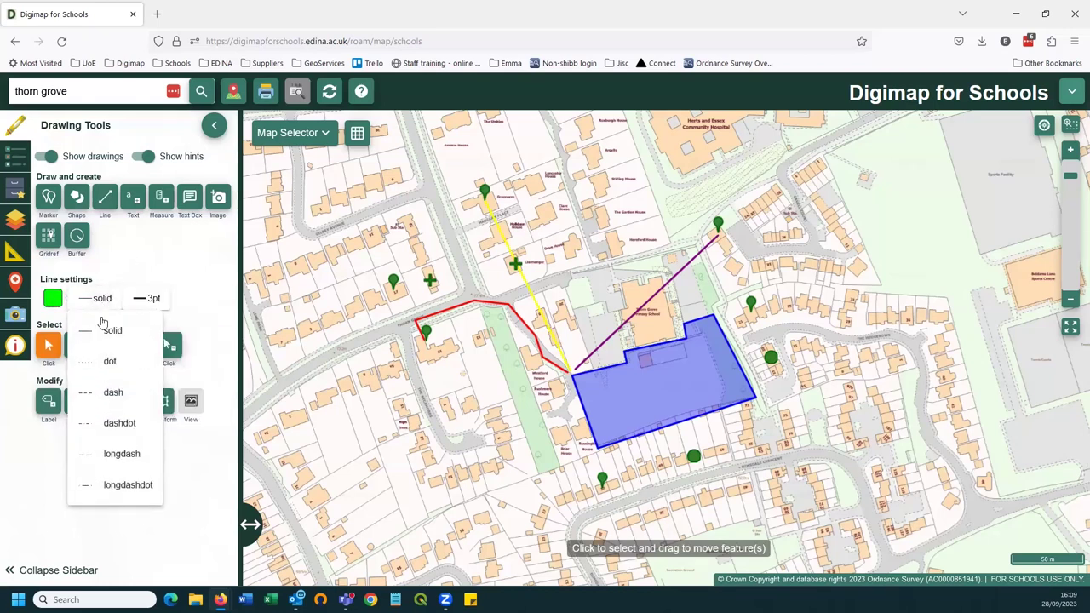
{"action": "left_click", "coordinate": [104, 361]}
{"action": "left_click", "coordinate": [144, 299]}
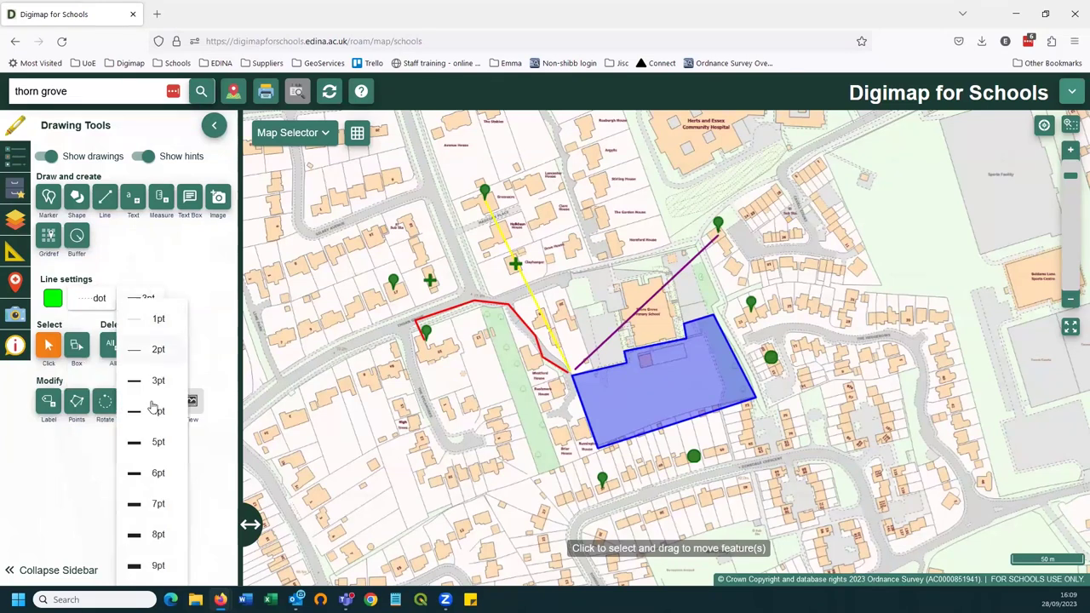
{"action": "left_click", "coordinate": [139, 504]}
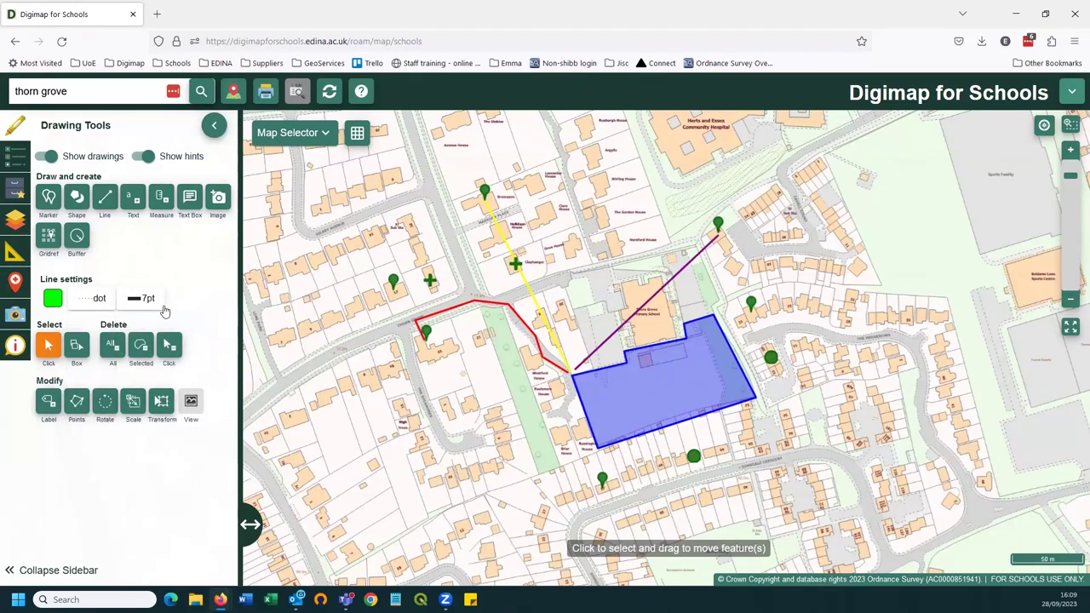
{"action": "left_click", "coordinate": [498, 235]}
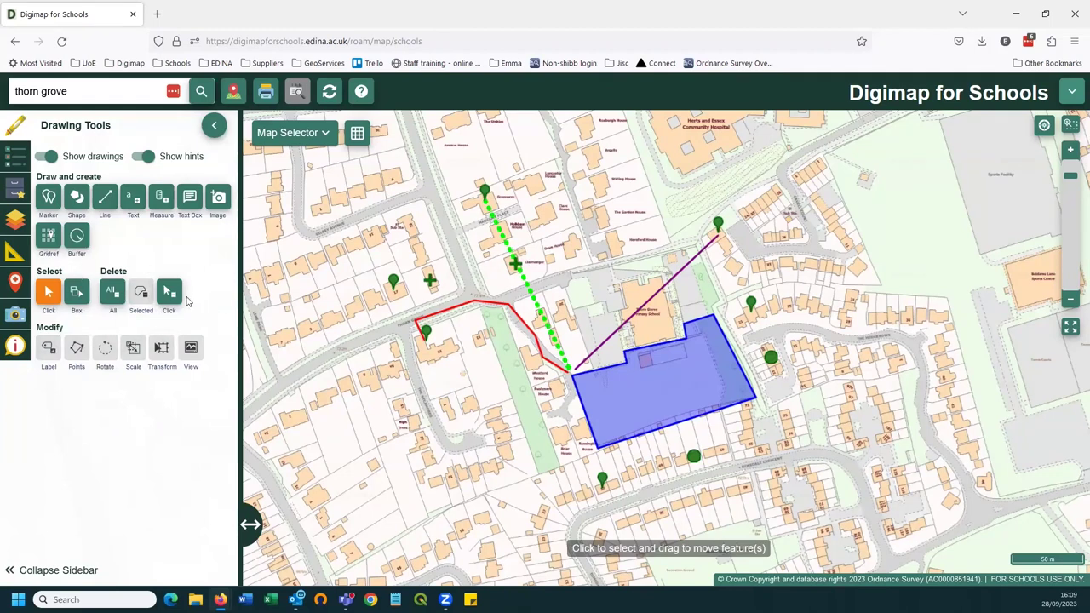
- Restyle the straight line from the north-eastern marker as a magenta longdash line 5pt wide, and deselect it
{"action": "left_click", "coordinate": [645, 299]}
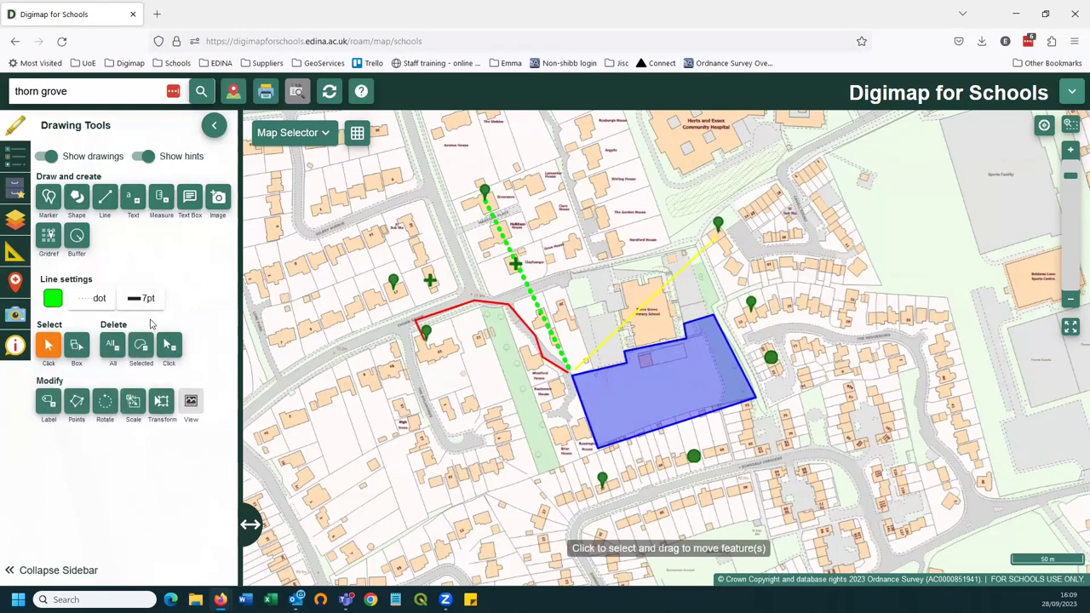
{"action": "left_click", "coordinate": [52, 298]}
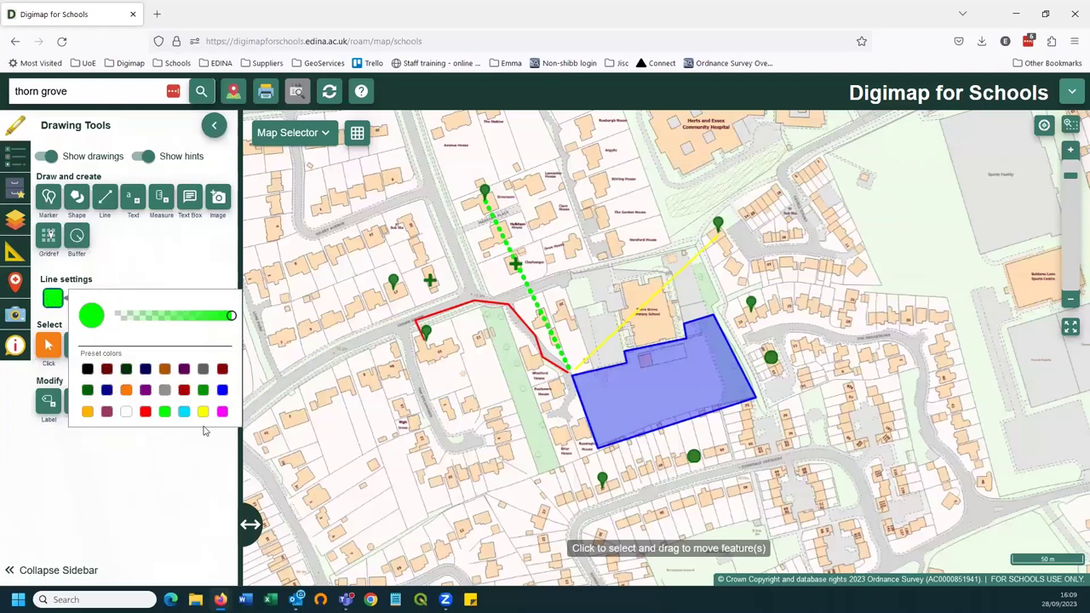
{"action": "left_click", "coordinate": [221, 412]}
{"action": "left_click", "coordinate": [125, 260]}
{"action": "left_click", "coordinate": [101, 305]}
{"action": "left_click", "coordinate": [106, 454]}
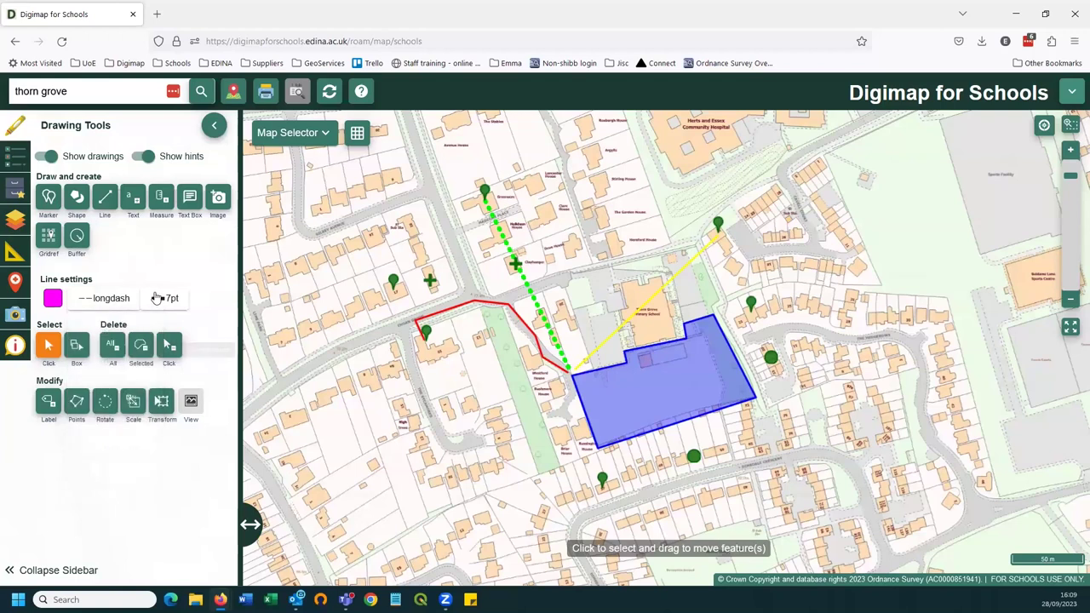
{"action": "left_click", "coordinate": [162, 298]}
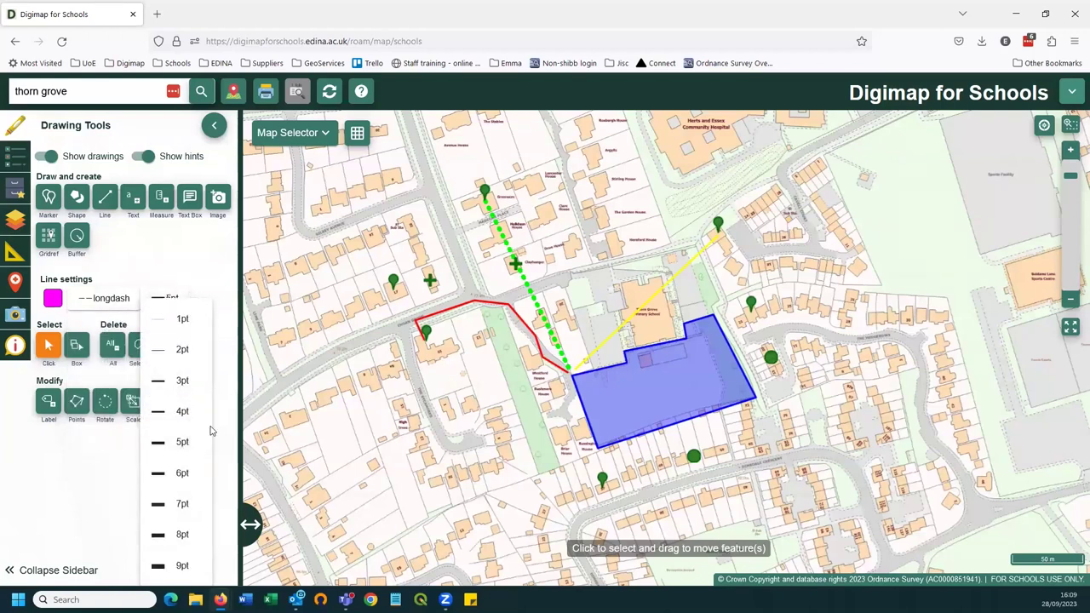
{"action": "left_click", "coordinate": [177, 442]}
{"action": "left_click", "coordinate": [783, 277]}
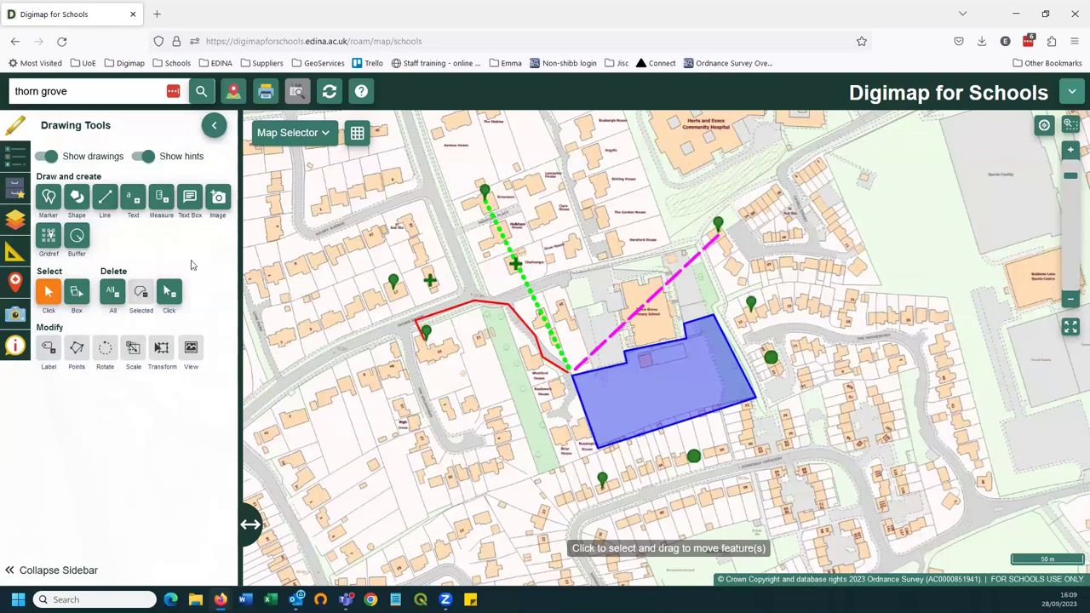
- Add the bold 24pt Arial text label "My House" to the map north of the school
{"action": "left_click", "coordinate": [134, 200]}
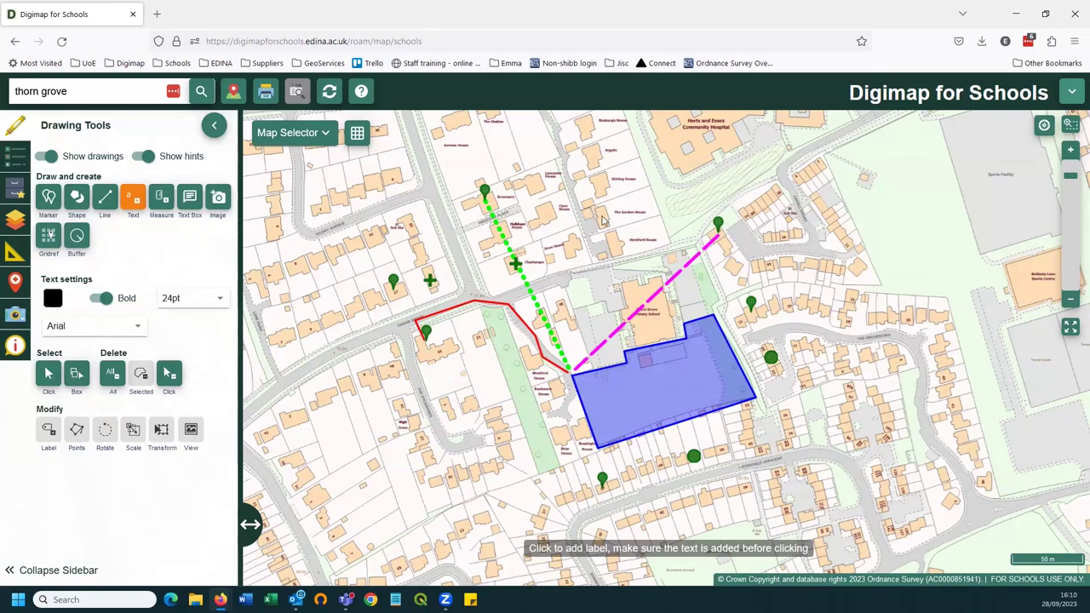
{"action": "left_click", "coordinate": [567, 278]}
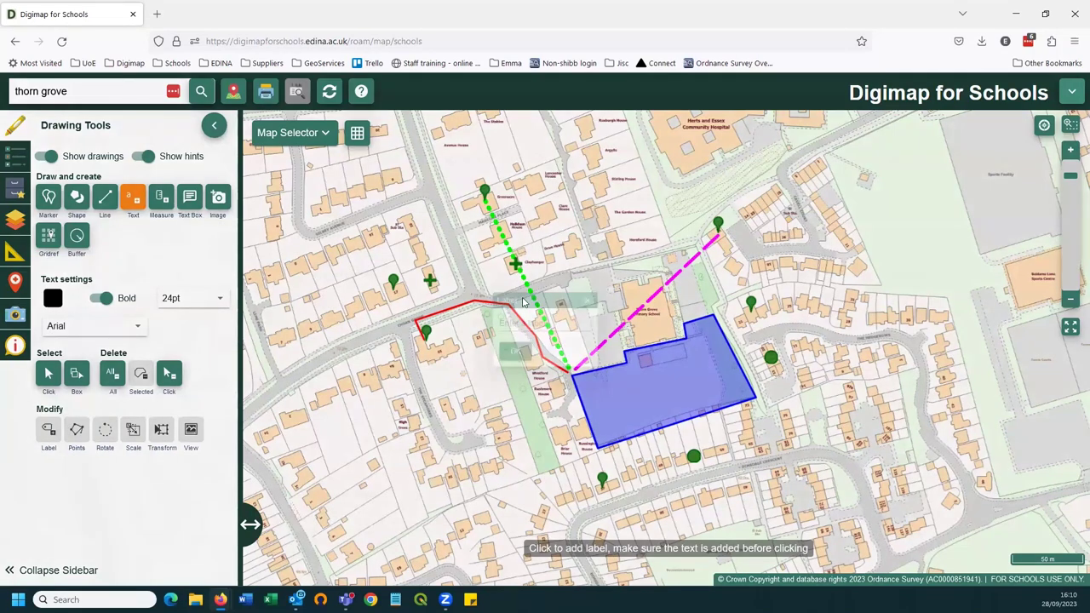
{"action": "type", "text": "My House"}
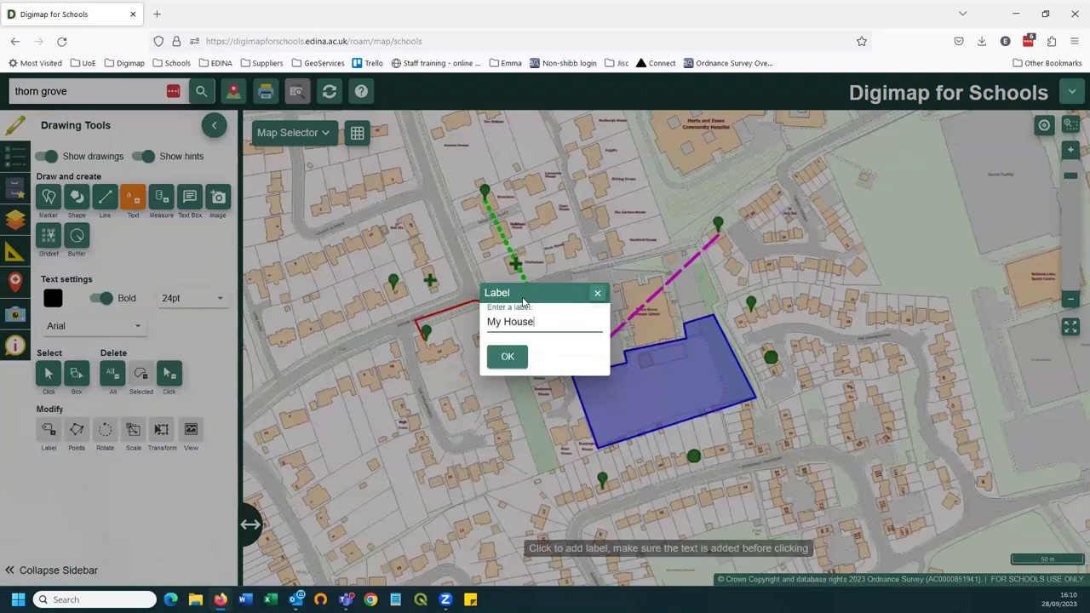
{"action": "left_click", "coordinate": [511, 356]}
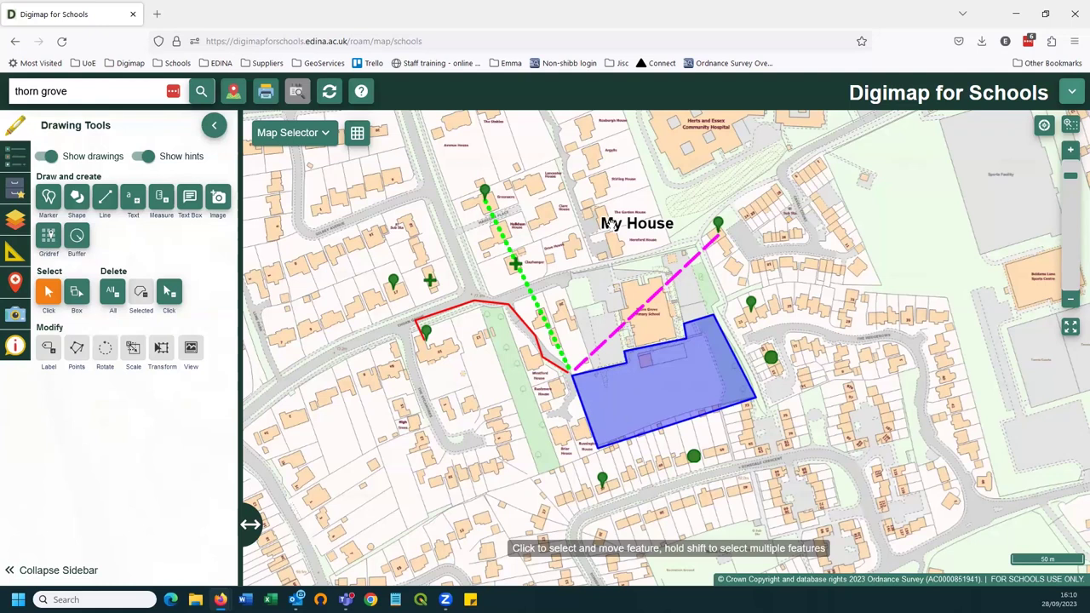
- Move the "My House" label beside the green circle marker south of the field, open its text for editing and keep the wording
{"action": "mouse_move", "coordinate": [609, 222]}
{"action": "left_mouse_down"}
{"action": "mouse_move", "coordinate": [569, 175]}
{"action": "mouse_move", "coordinate": [574, 211]}
{"action": "mouse_move", "coordinate": [742, 253]}
{"action": "mouse_move", "coordinate": [822, 294]}
{"action": "mouse_move", "coordinate": [731, 400]}
{"action": "mouse_move", "coordinate": [734, 460]}
{"action": "mouse_move", "coordinate": [719, 454]}
{"action": "left_mouse_up"}
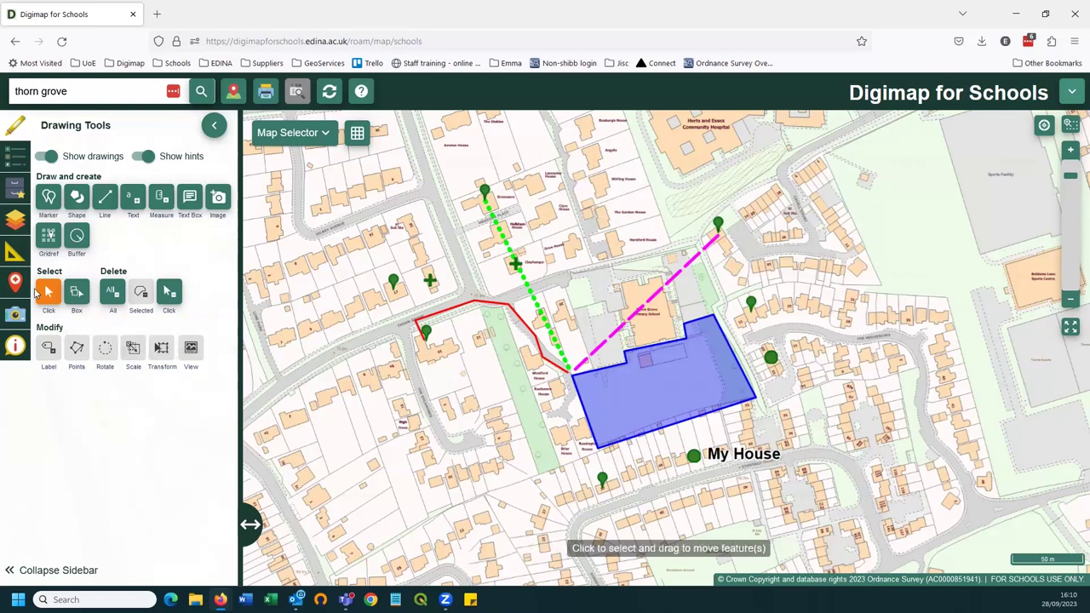
{"action": "left_click_drag", "start_coordinate": [719, 455], "coordinate": [721, 461]}
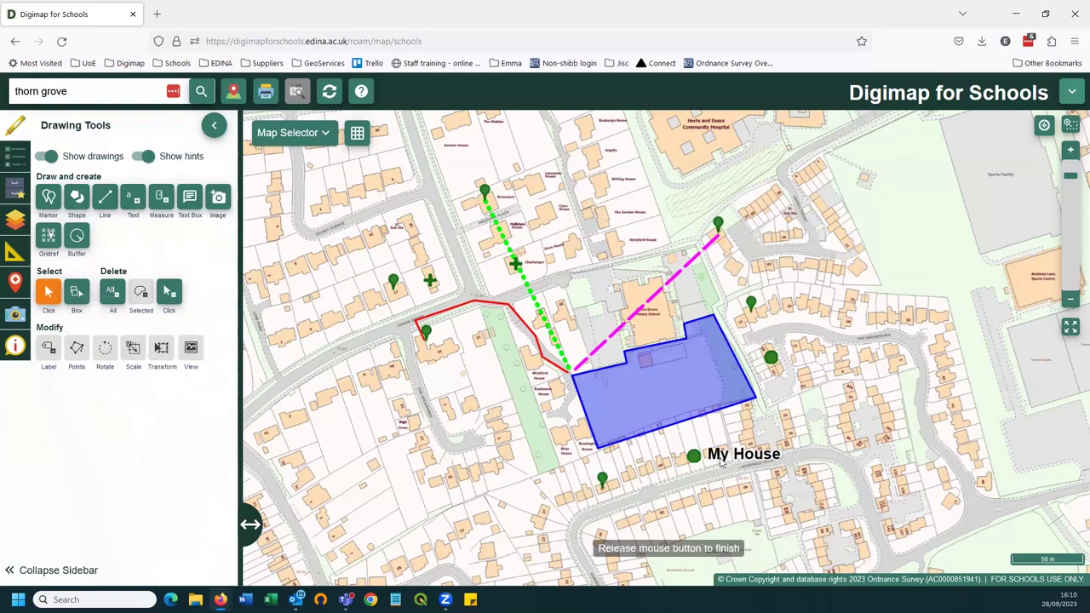
{"action": "double_click", "coordinate": [719, 455]}
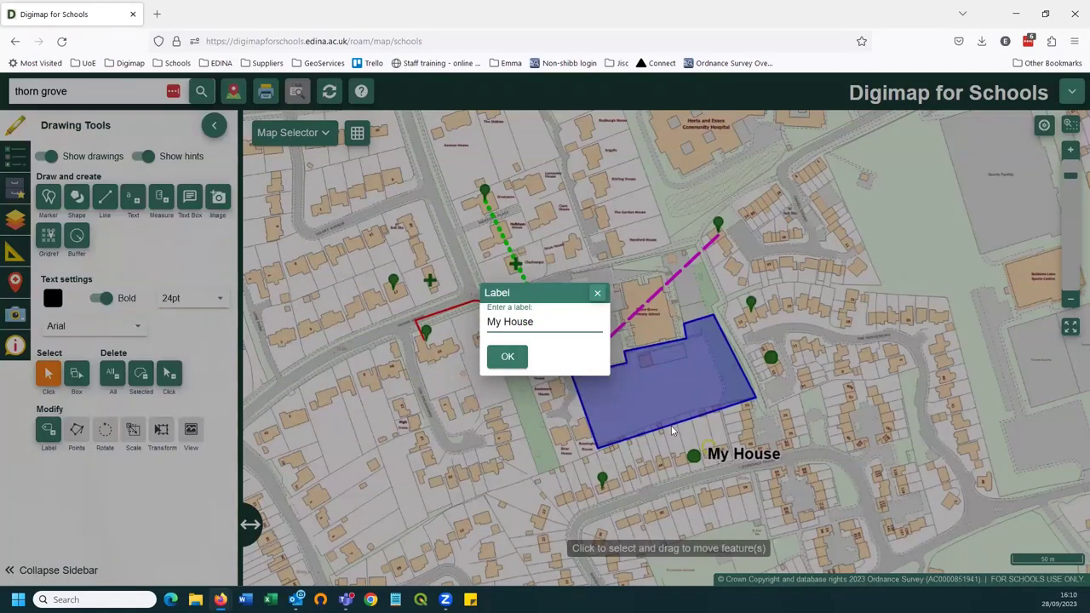
{"action": "left_click", "coordinate": [509, 357]}
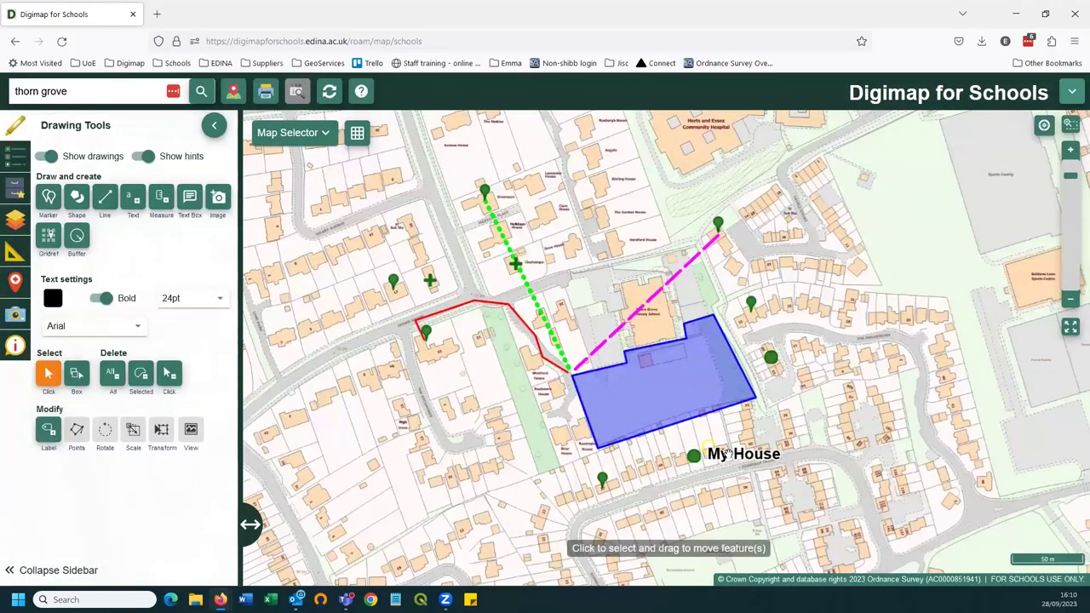
- Restyle the "My House" label as red, non-bold 18pt Comic Sans text, and deselect it
{"action": "left_click", "coordinate": [58, 302]}
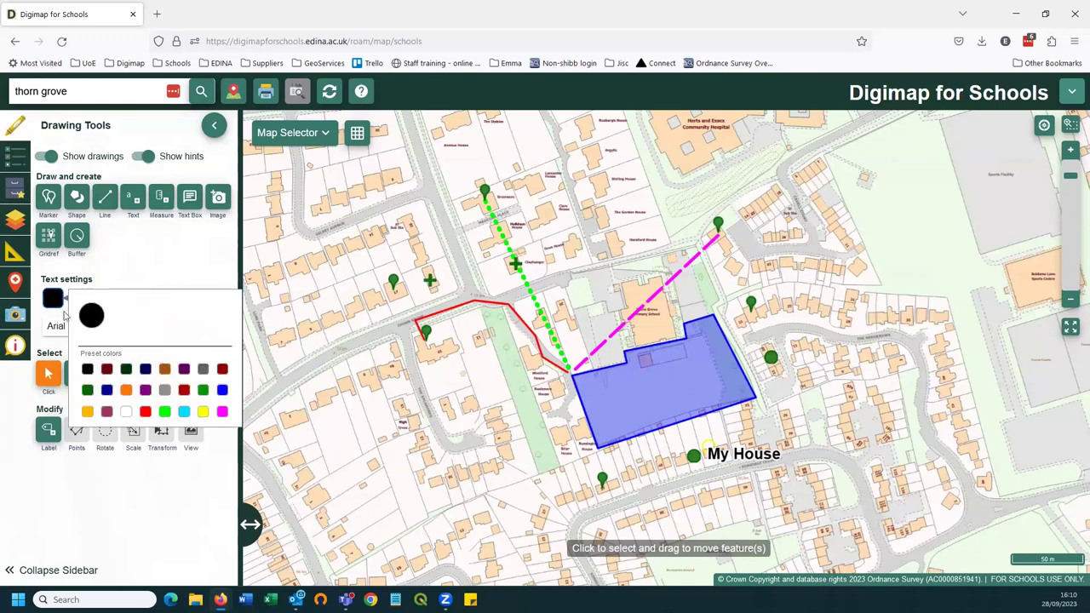
{"action": "left_click", "coordinate": [145, 412]}
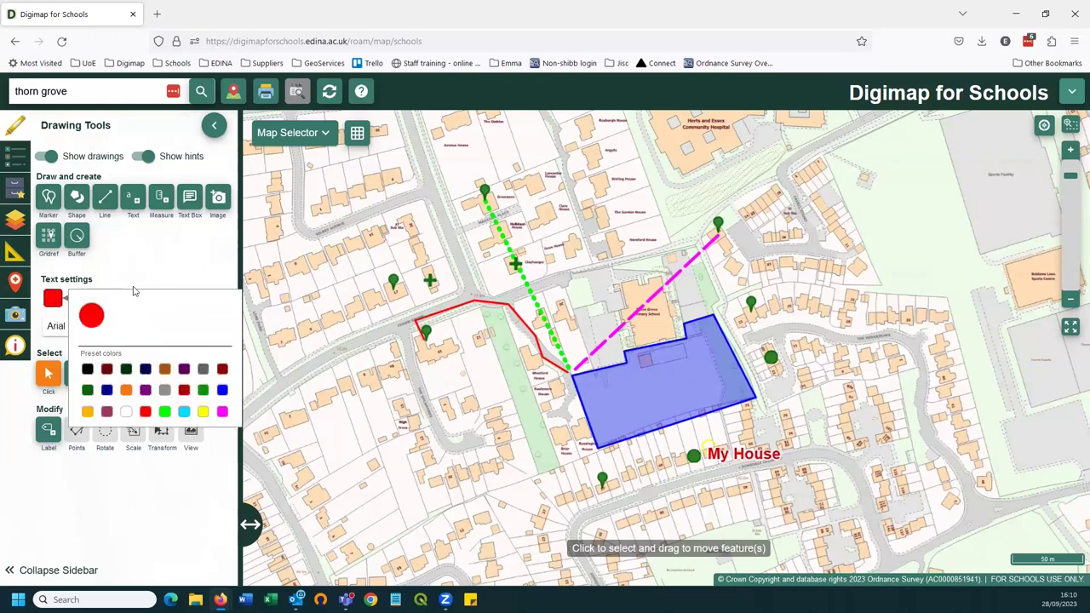
{"action": "left_click", "coordinate": [95, 300]}
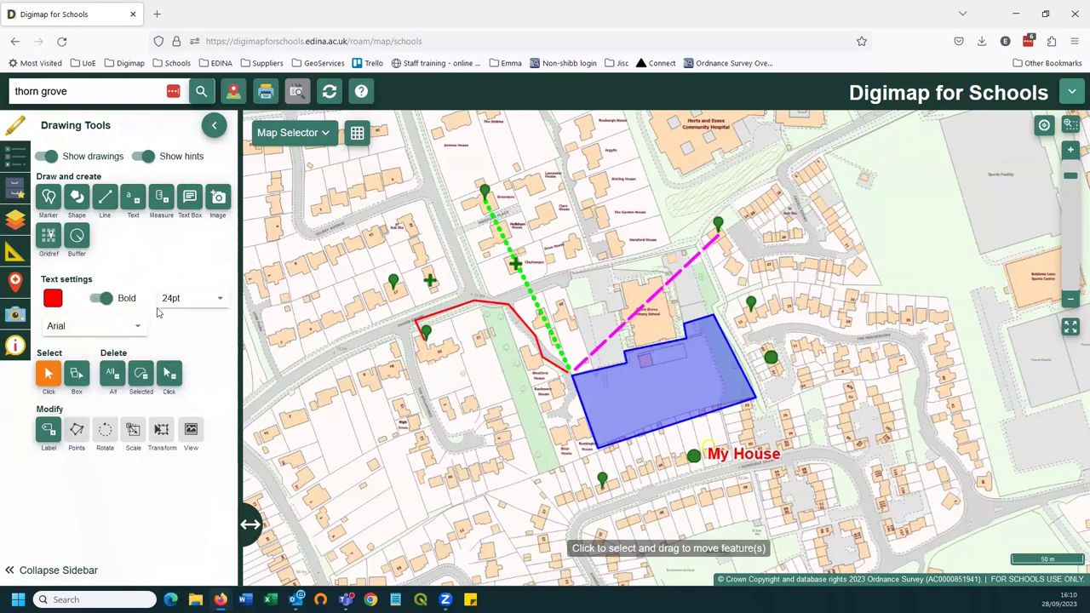
{"action": "left_click", "coordinate": [185, 299]}
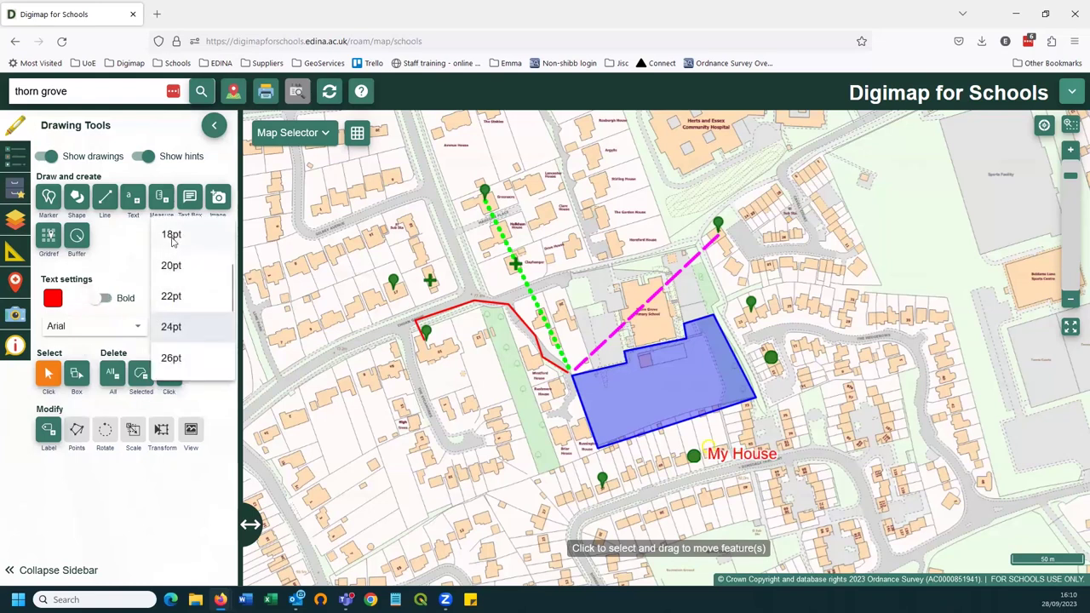
{"action": "left_click", "coordinate": [172, 242]}
{"action": "left_click", "coordinate": [136, 332]}
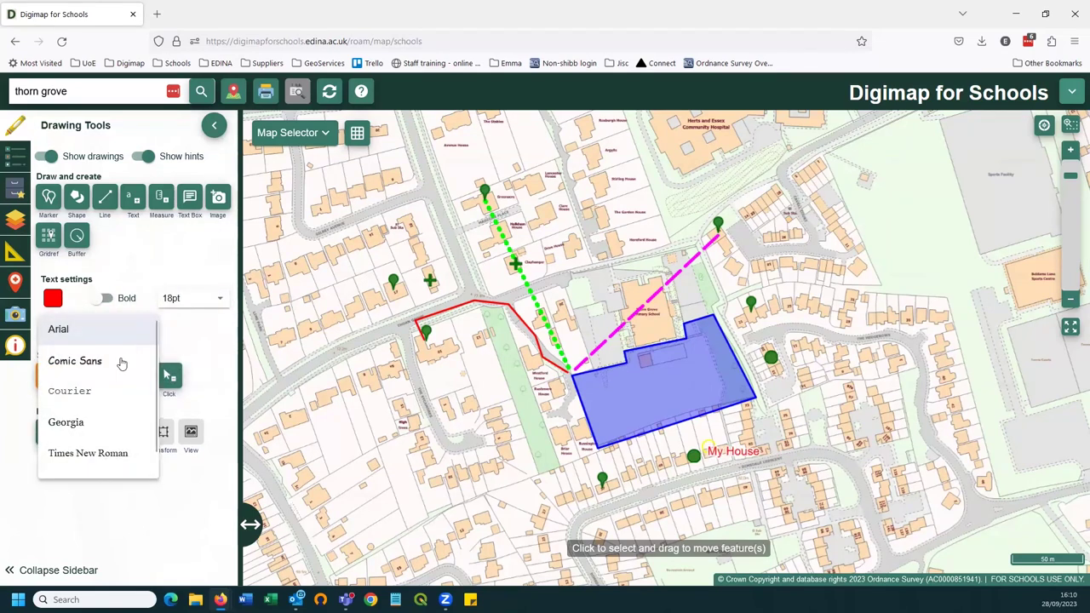
{"action": "left_click", "coordinate": [120, 360]}
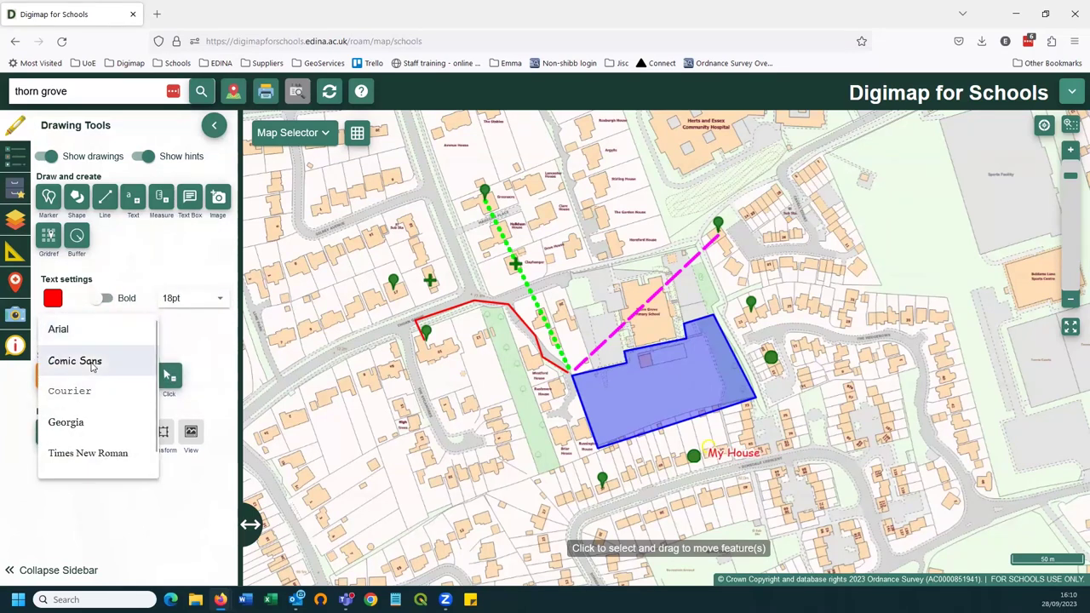
{"action": "left_click", "coordinate": [805, 439]}
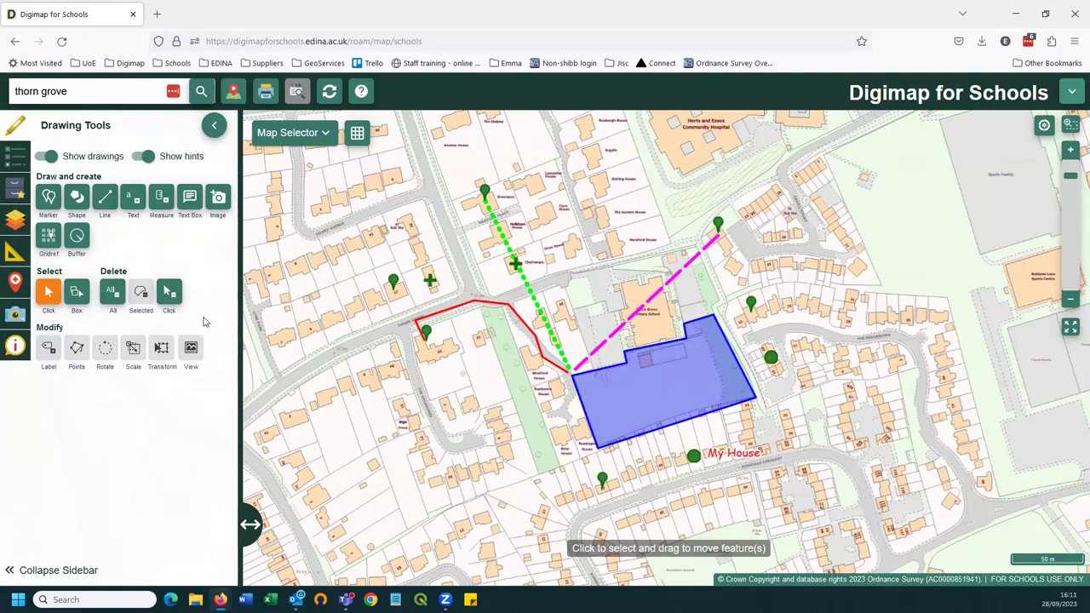
- Add metric measurement labels to the blue field polygon, the magenta line, the red route line and the green dotted line
{"action": "left_click", "coordinate": [162, 198]}
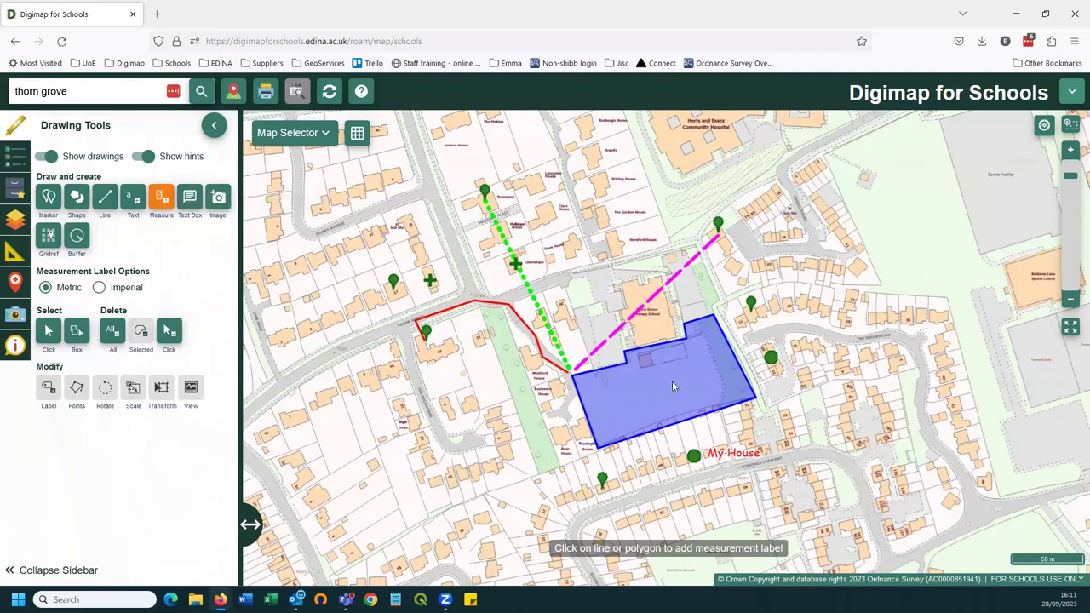
{"action": "left_click", "coordinate": [672, 386]}
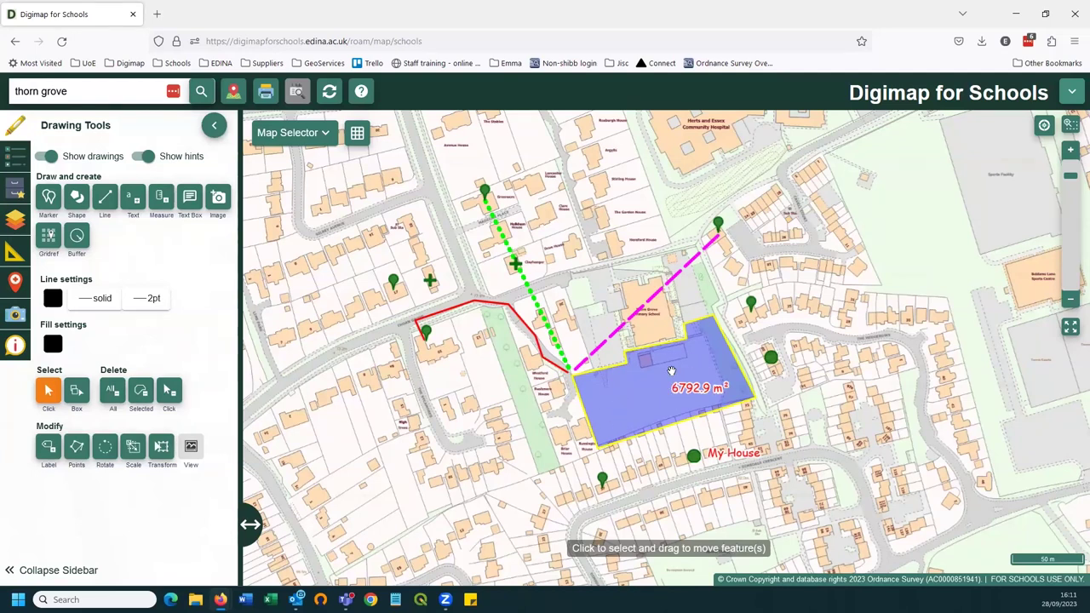
{"action": "left_click", "coordinate": [161, 198]}
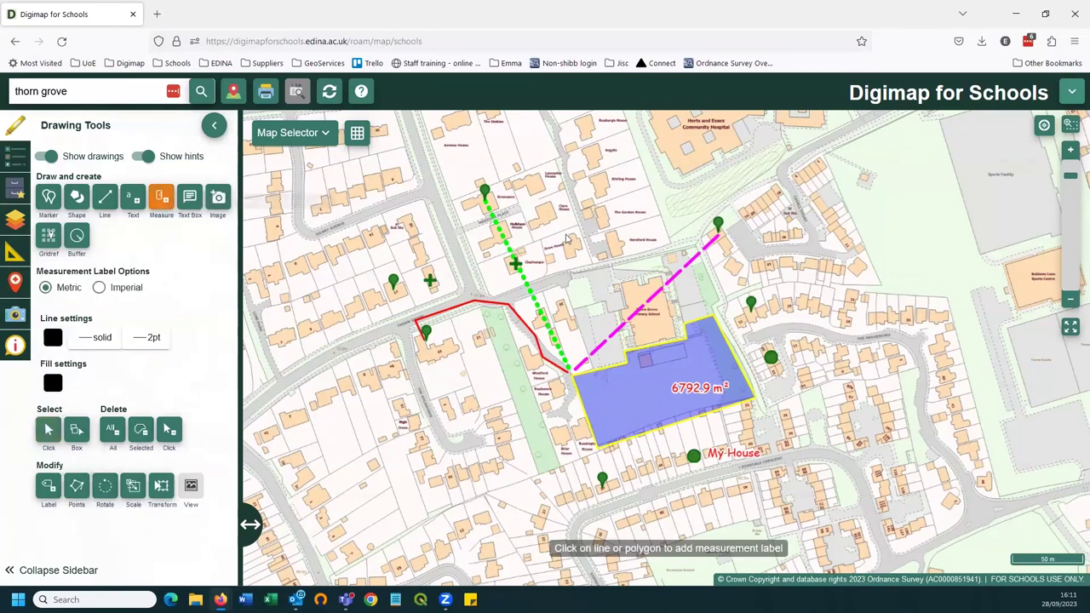
{"action": "left_click", "coordinate": [675, 281]}
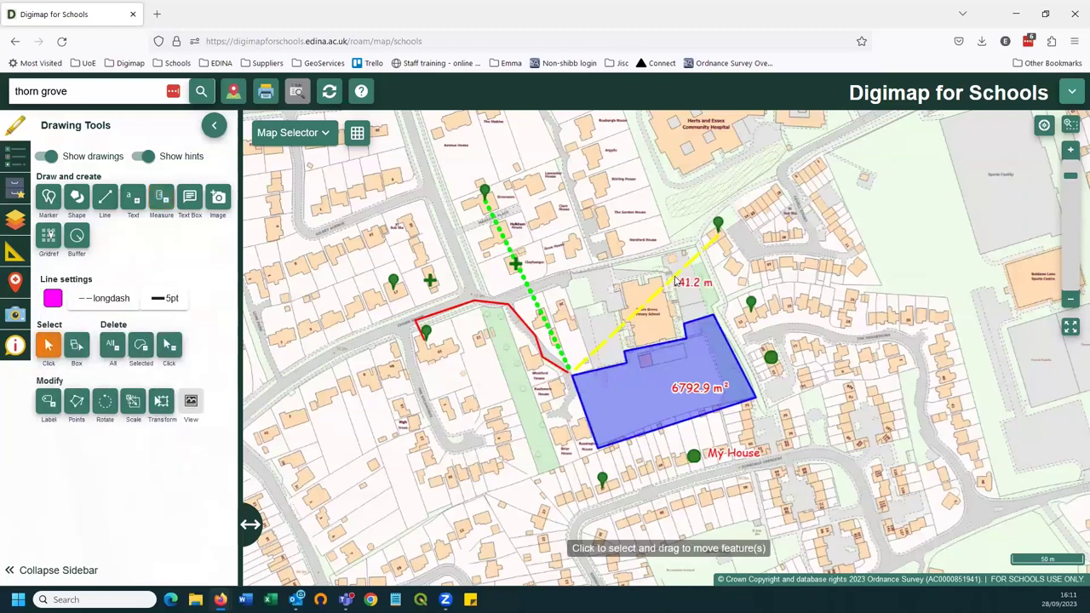
{"action": "left_click", "coordinate": [161, 198]}
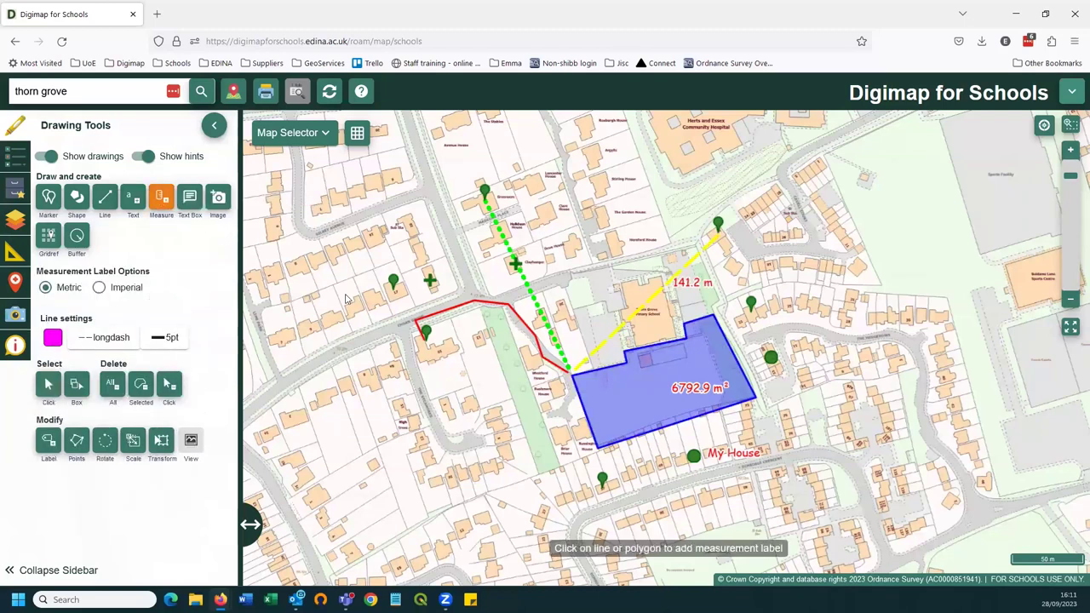
{"action": "left_click", "coordinate": [442, 313]}
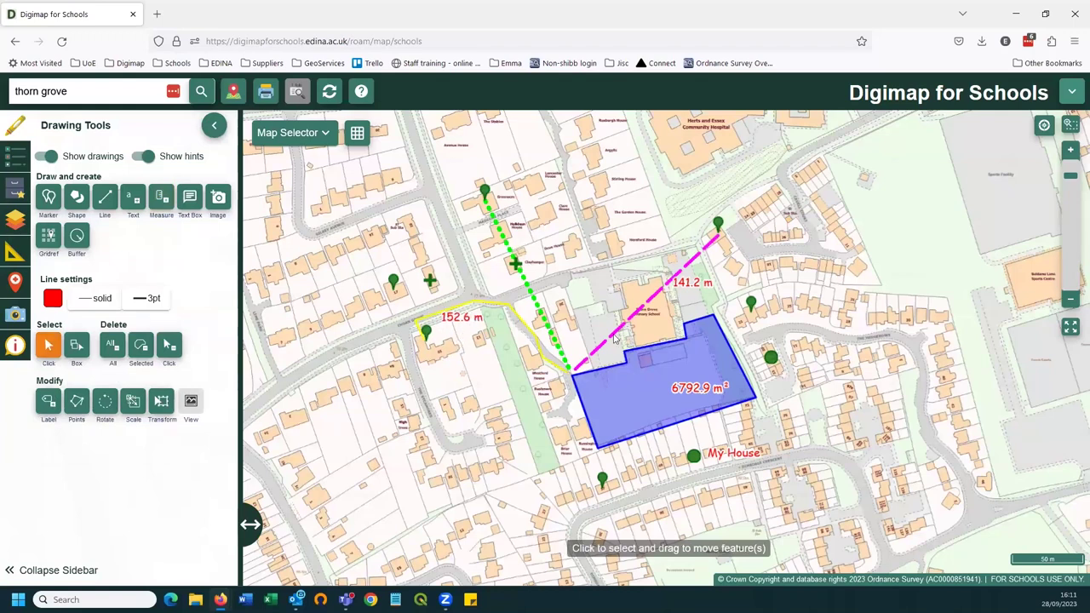
{"action": "left_click", "coordinate": [162, 199]}
{"action": "left_click", "coordinate": [501, 233]}
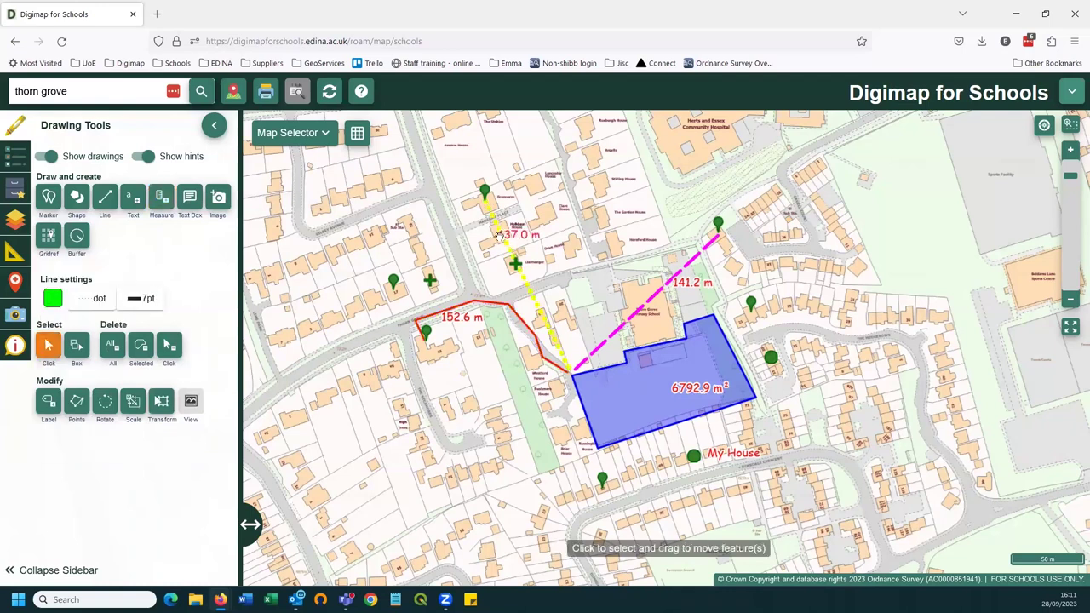
- Add a text box with a balloon marker north-east of the field, reading "My House is here", and deselect it
{"action": "left_click", "coordinate": [188, 201]}
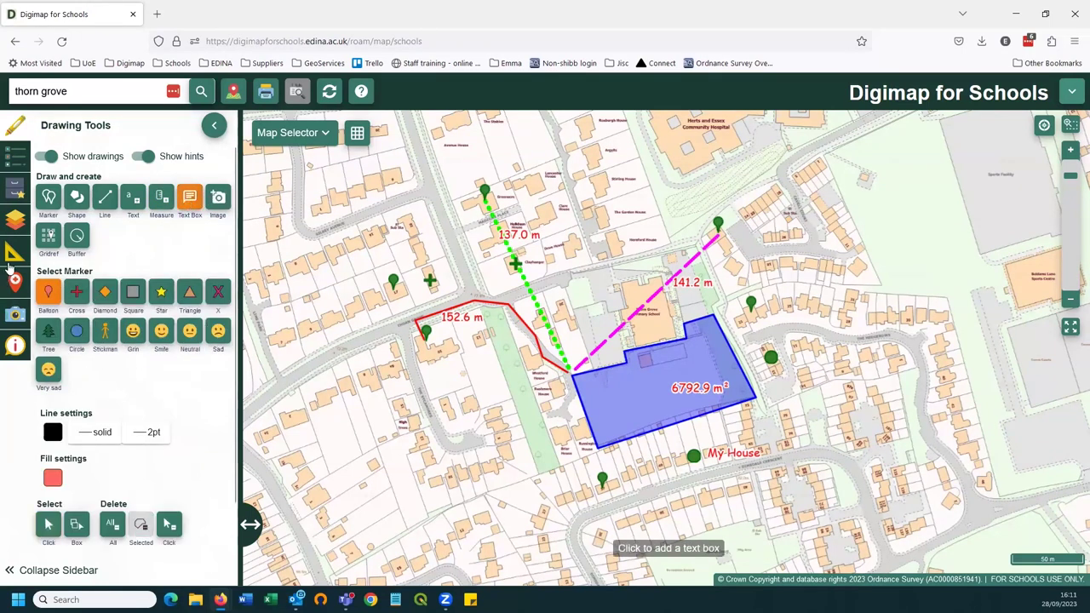
{"action": "left_click", "coordinate": [758, 271]}
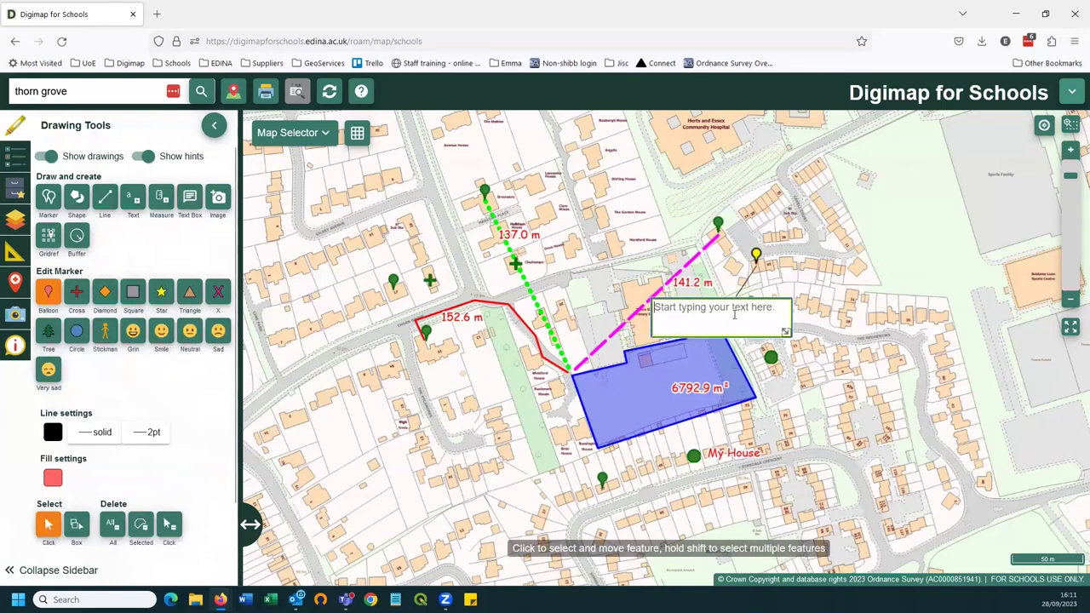
{"action": "type", "text": "My House is here"}
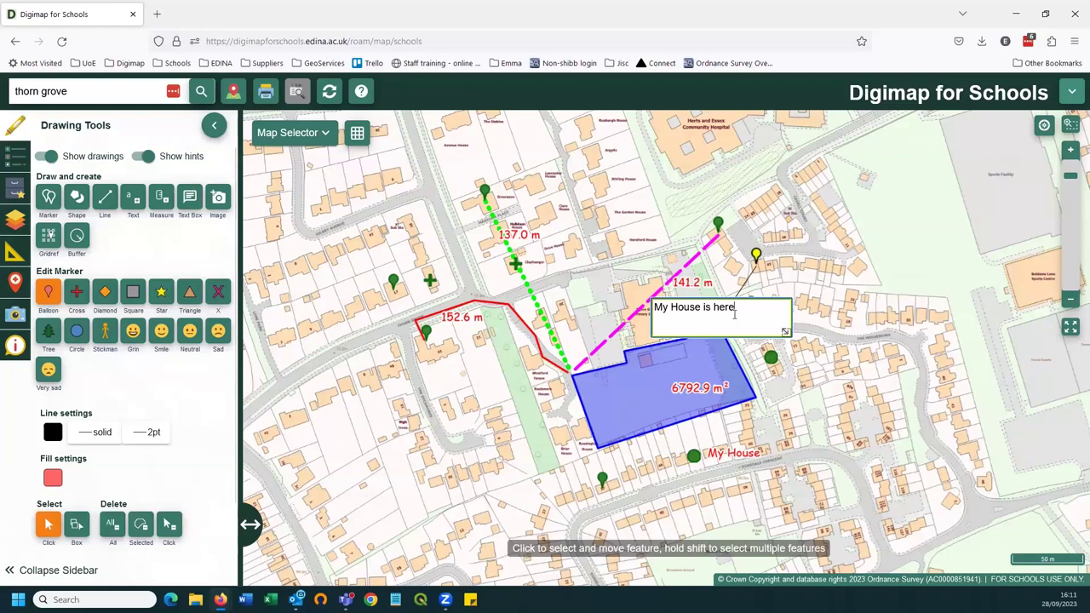
{"action": "left_click", "coordinate": [892, 271]}
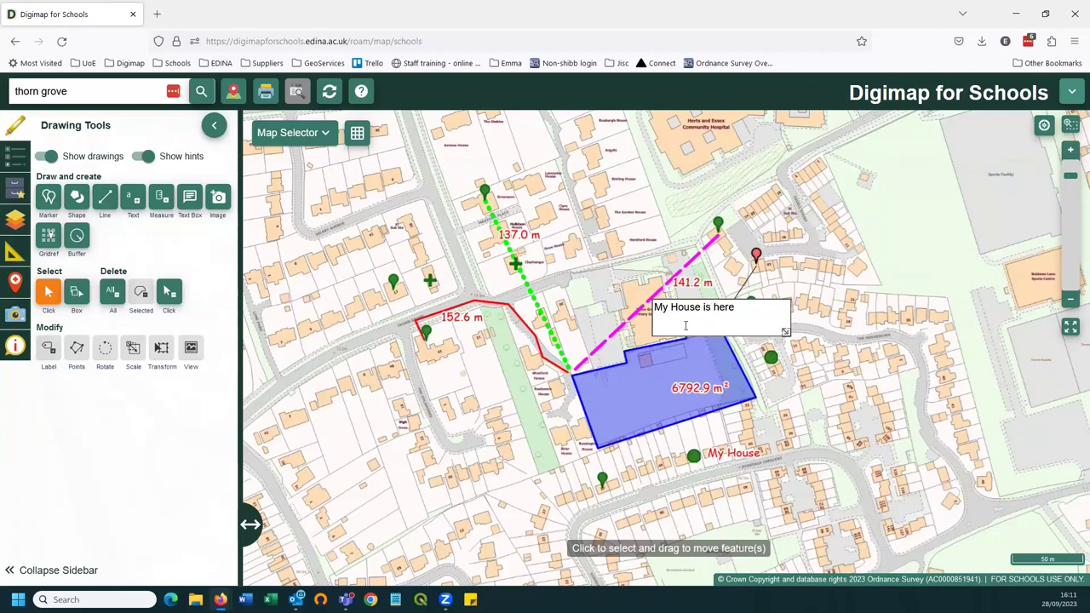
- Shrink the "My House is here" text box and reposition it with its balloon marker, placing the box north of the marker
{"action": "left_click_drag", "start_coordinate": [681, 305], "coordinate": [800, 312]}
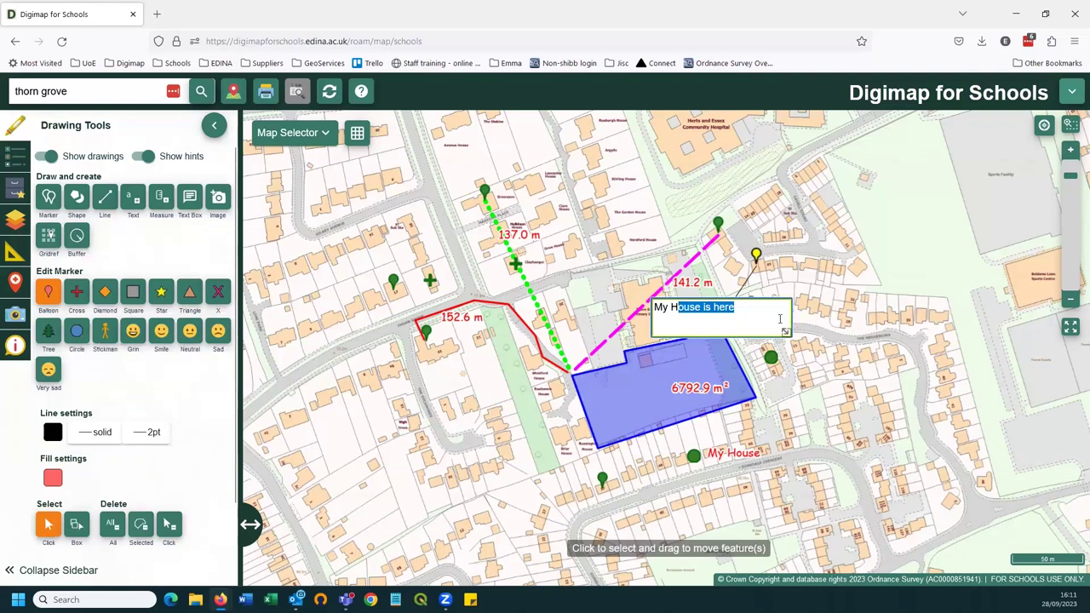
{"action": "left_click", "coordinate": [809, 315]}
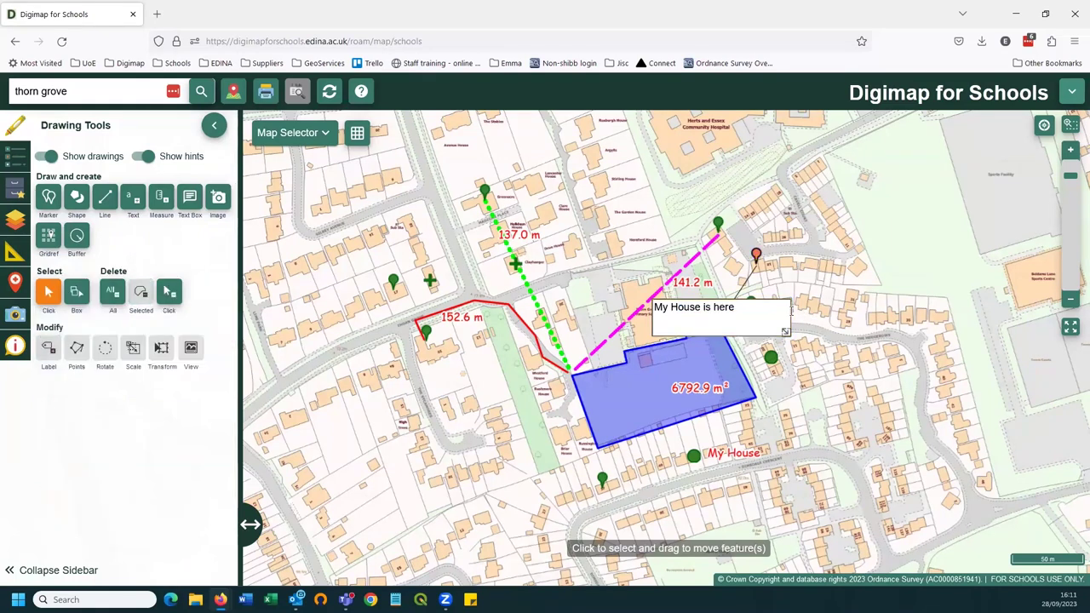
{"action": "left_click", "coordinate": [780, 307]}
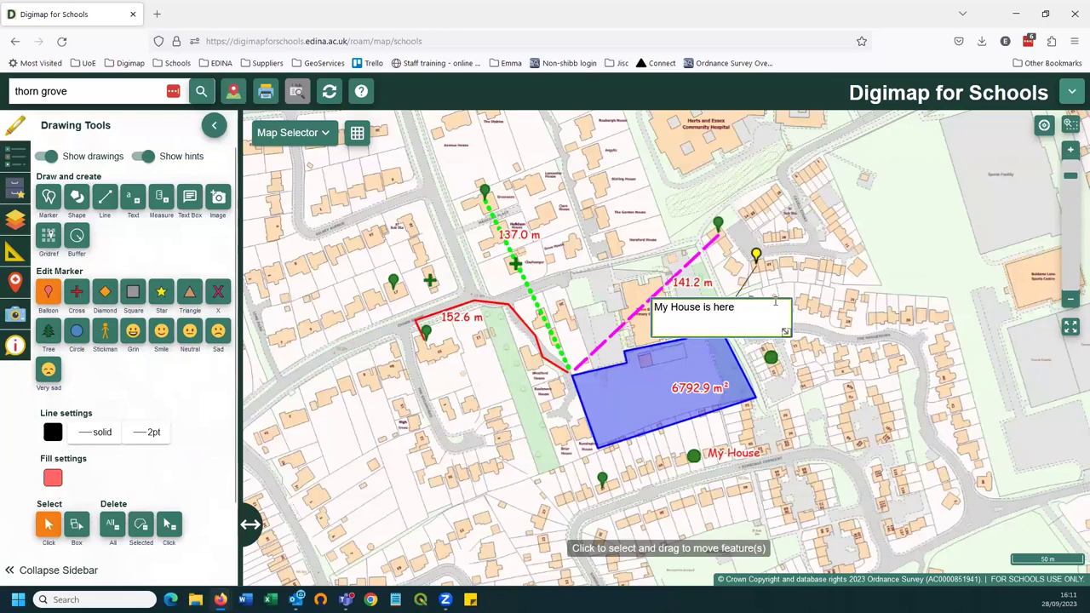
{"action": "mouse_move", "coordinate": [756, 245]}
{"action": "left_mouse_down"}
{"action": "mouse_move", "coordinate": [830, 213]}
{"action": "mouse_move", "coordinate": [771, 183]}
{"action": "mouse_move", "coordinate": [753, 227]}
{"action": "left_mouse_up"}
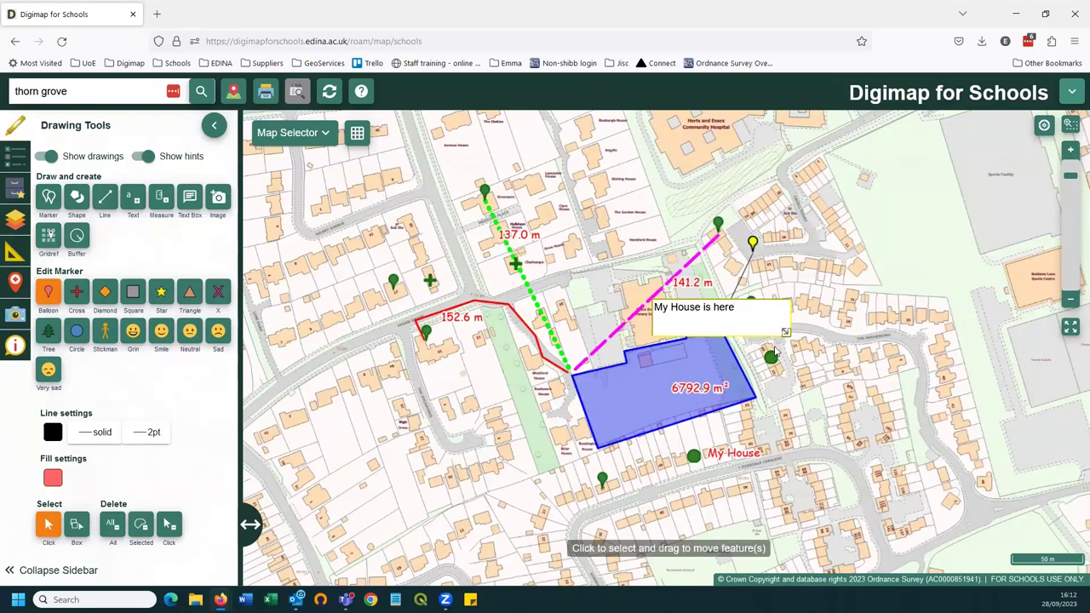
{"action": "mouse_move", "coordinate": [771, 336]}
{"action": "left_mouse_down"}
{"action": "mouse_move", "coordinate": [954, 268]}
{"action": "mouse_move", "coordinate": [924, 207]}
{"action": "mouse_move", "coordinate": [767, 180]}
{"action": "left_mouse_up"}
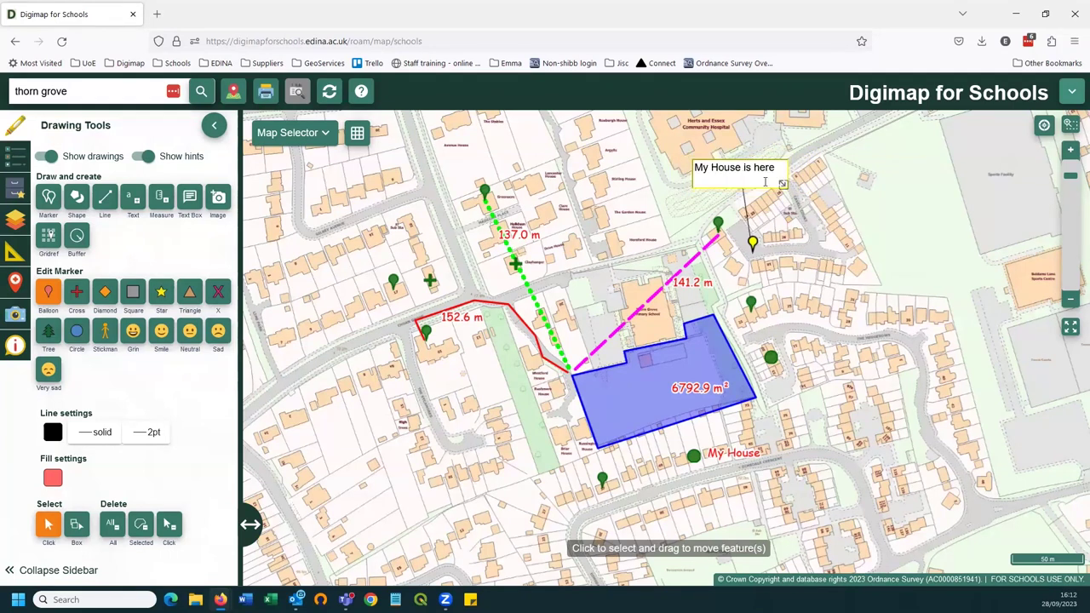
{"action": "left_click_drag", "start_coordinate": [750, 240], "coordinate": [787, 305]}
{"action": "left_click_drag", "start_coordinate": [775, 254], "coordinate": [762, 267]}
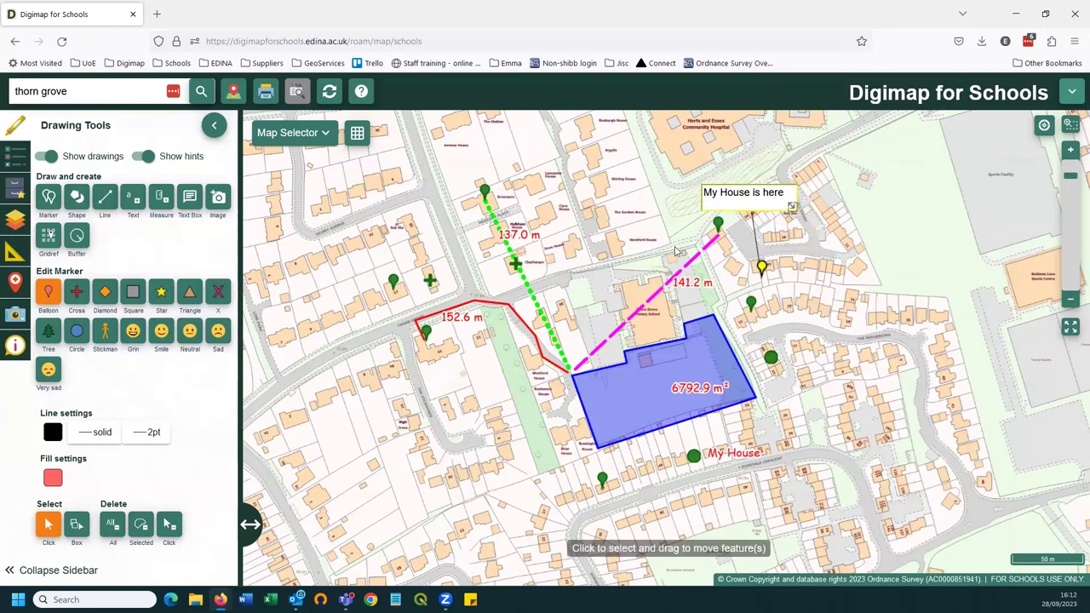
- Upload school.jpg from the Webinar-Intro folder as a map image east of the field, with its balloon marker at the field's north-east edge
{"action": "left_click", "coordinate": [218, 197]}
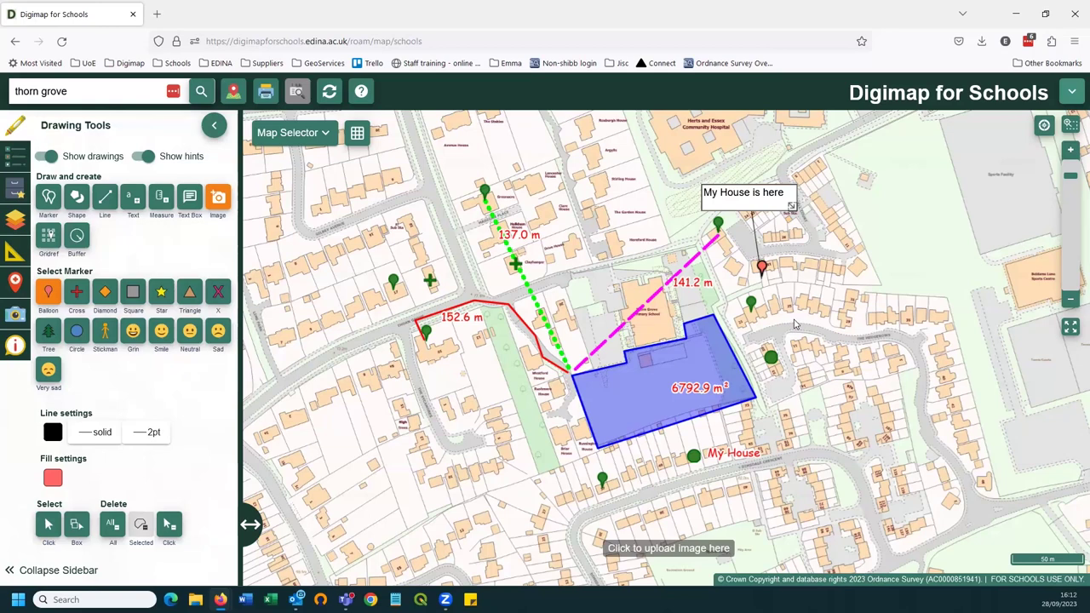
{"action": "left_click", "coordinate": [441, 351]}
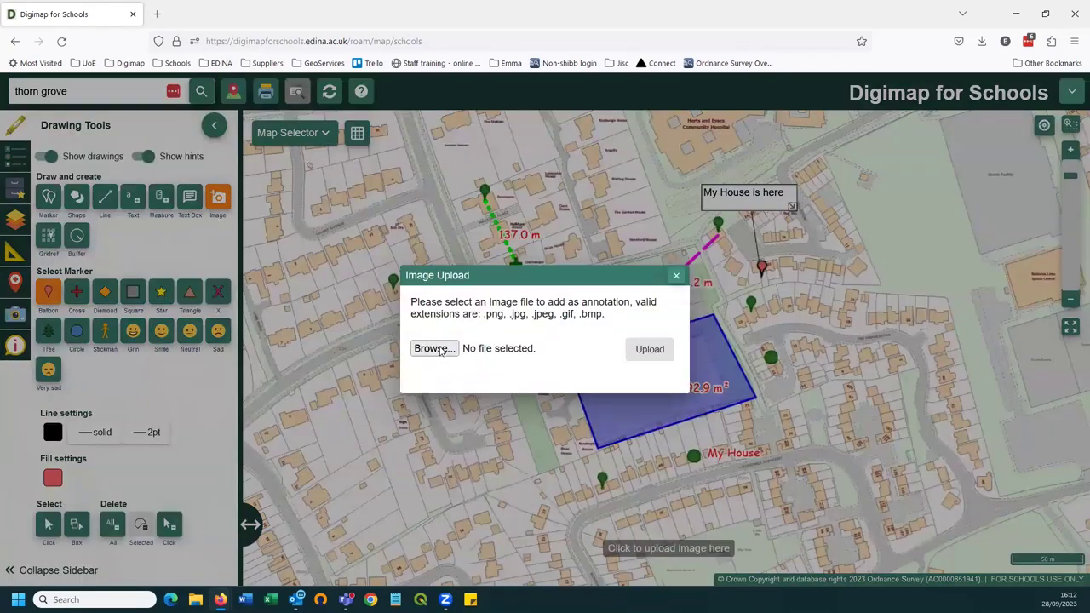
{"action": "left_click", "coordinate": [441, 351]}
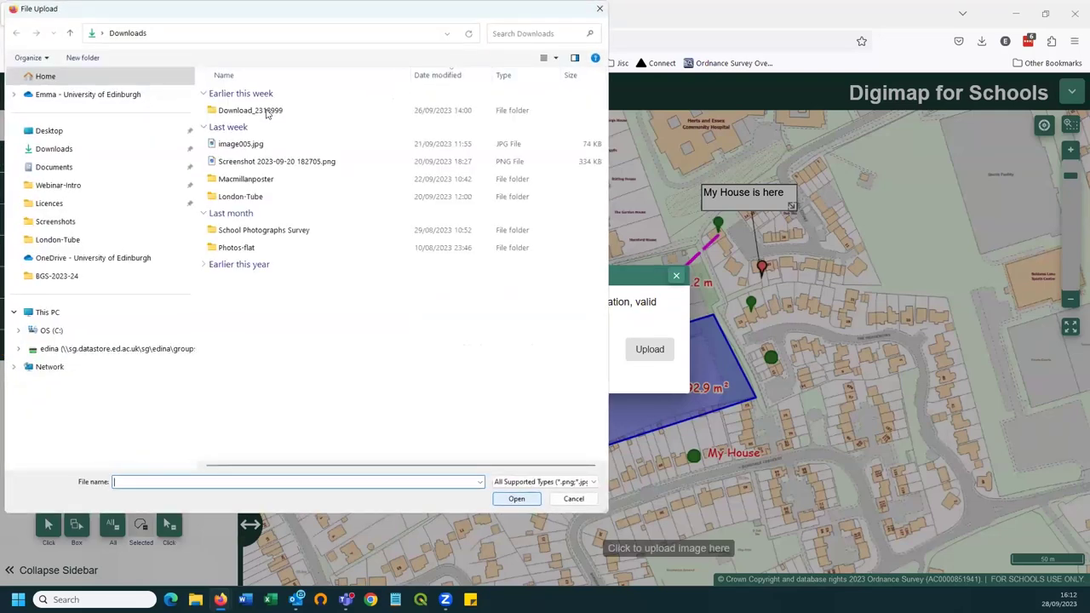
{"action": "left_click", "coordinate": [58, 185]}
{"action": "left_click", "coordinate": [235, 104]}
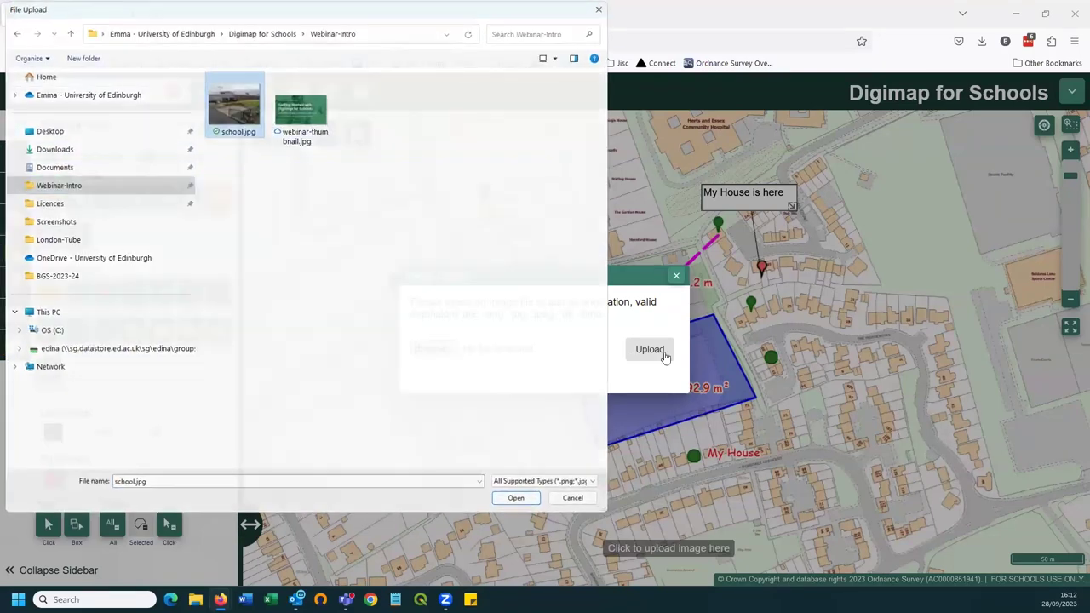
{"action": "key", "text": "Return"}
{"action": "left_click", "coordinate": [724, 258]}
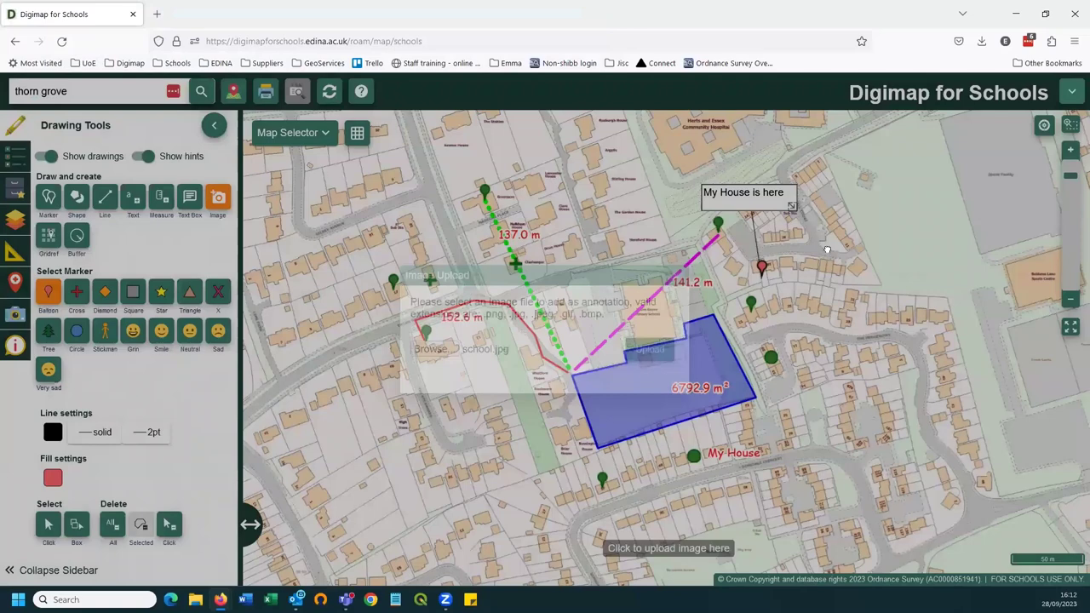
{"action": "mouse_move", "coordinate": [847, 372]}
{"action": "left_mouse_down"}
{"action": "mouse_move", "coordinate": [797, 265]}
{"action": "mouse_move", "coordinate": [758, 314]}
{"action": "mouse_move", "coordinate": [805, 272]}
{"action": "mouse_move", "coordinate": [772, 309]}
{"action": "mouse_move", "coordinate": [732, 333]}
{"action": "left_mouse_up"}
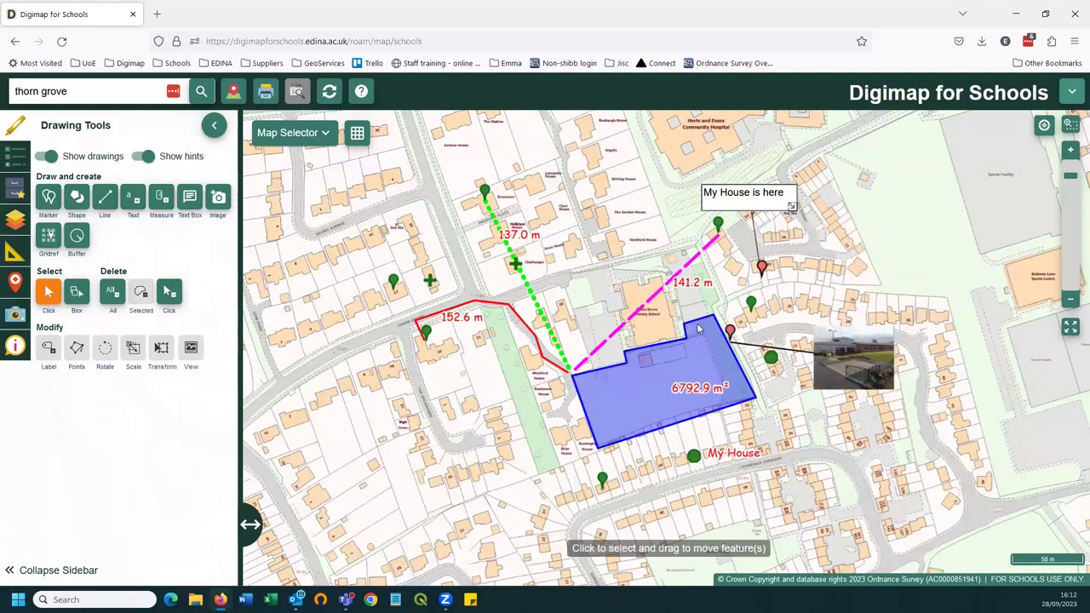
- Add two balloon grid-reference markers among the houses west of the field: a 6 Digit one furthest west and an Automatic one nearer
{"action": "left_click", "coordinate": [49, 236]}
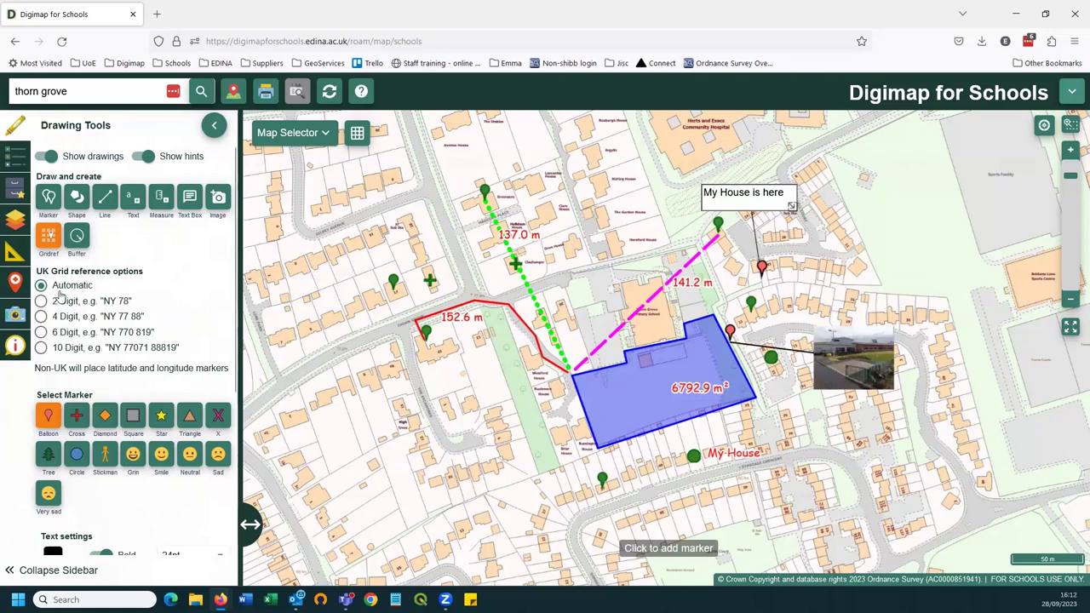
{"action": "left_click", "coordinate": [41, 333]}
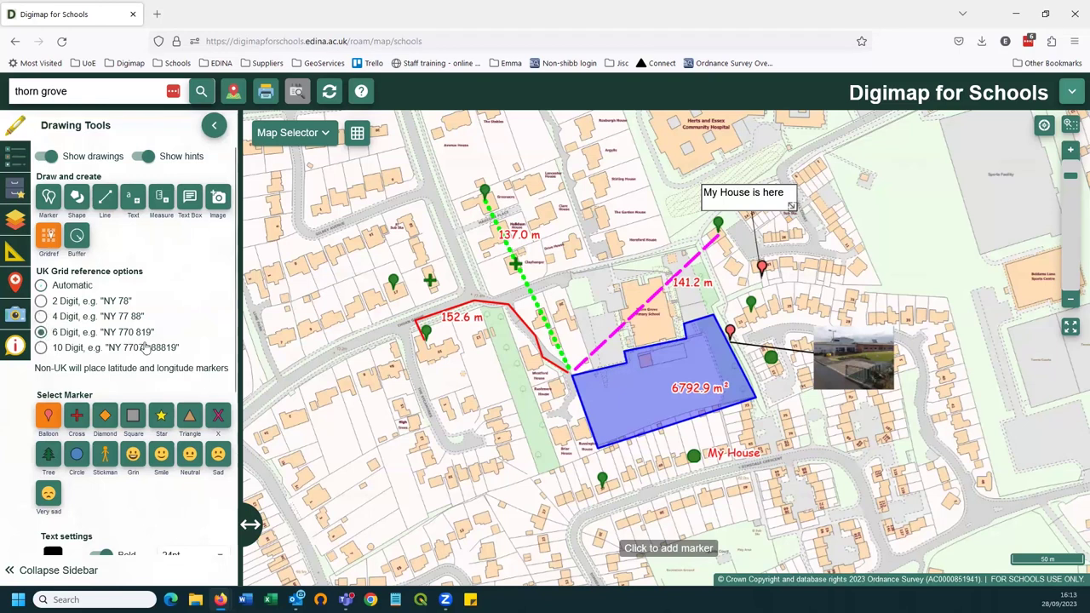
{"action": "left_click", "coordinate": [322, 401]}
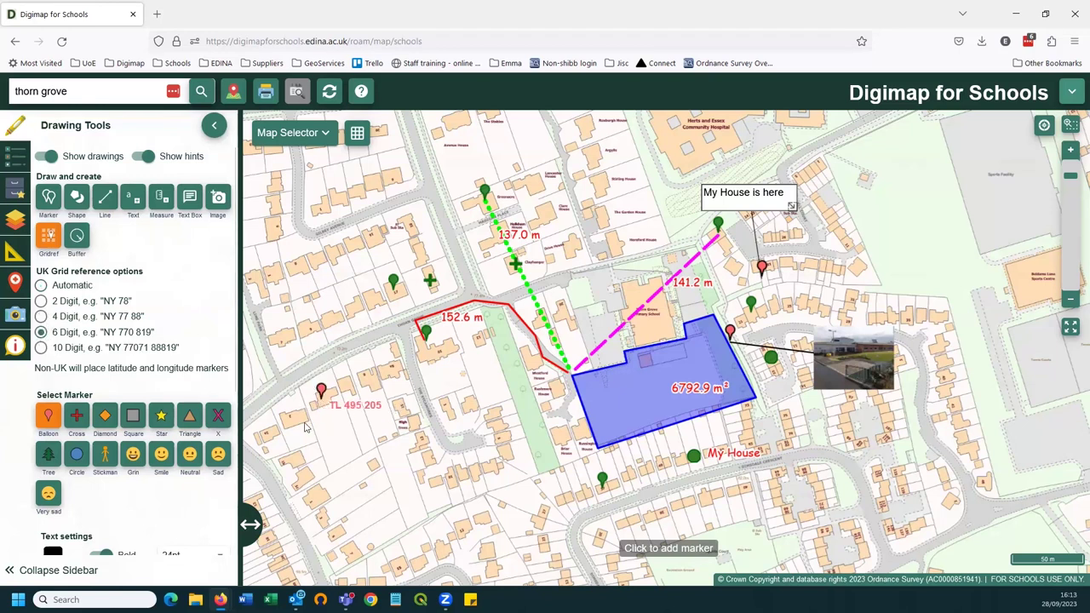
{"action": "left_click", "coordinate": [41, 285]}
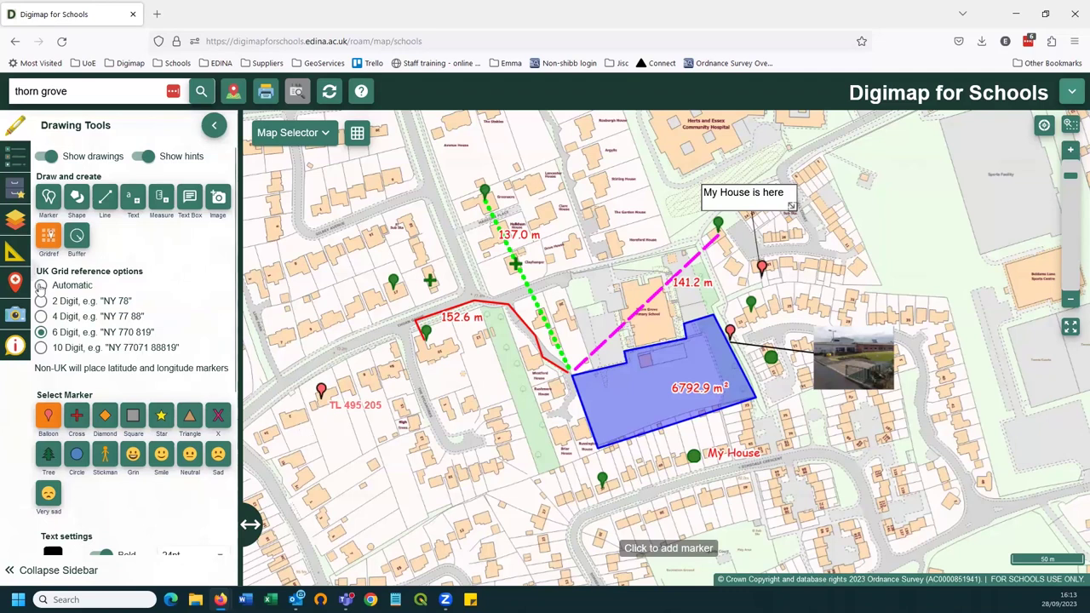
{"action": "left_click", "coordinate": [494, 462]}
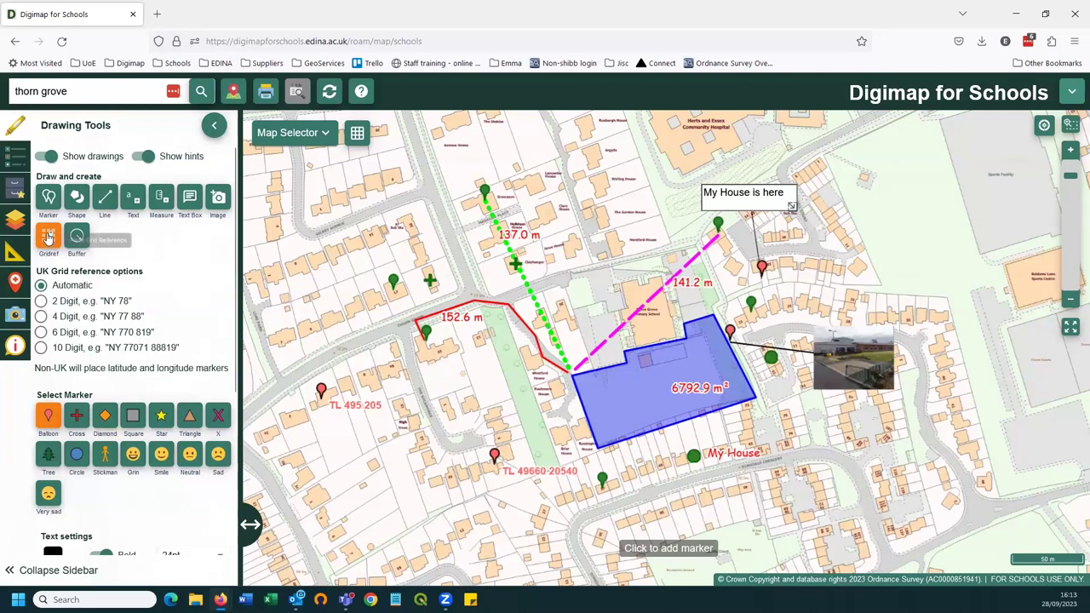
{"action": "left_click", "coordinate": [49, 239]}
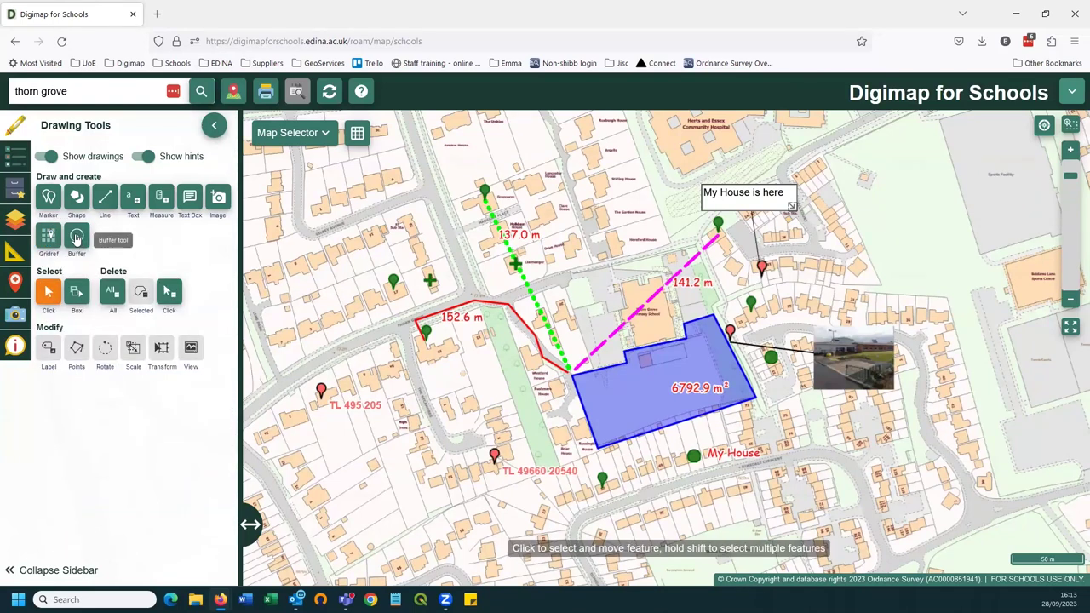
- Create a point buffer with a radius of 0.5 kilometres centred on the school building
{"action": "left_click", "coordinate": [77, 240]}
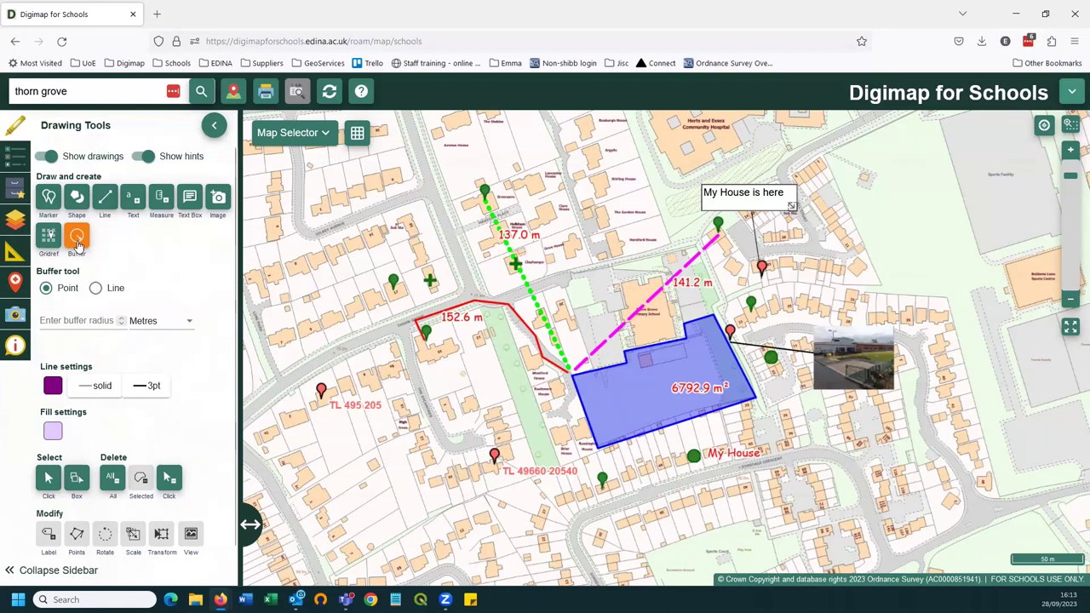
{"action": "left_click", "coordinate": [46, 288]}
{"action": "left_click", "coordinate": [58, 319]}
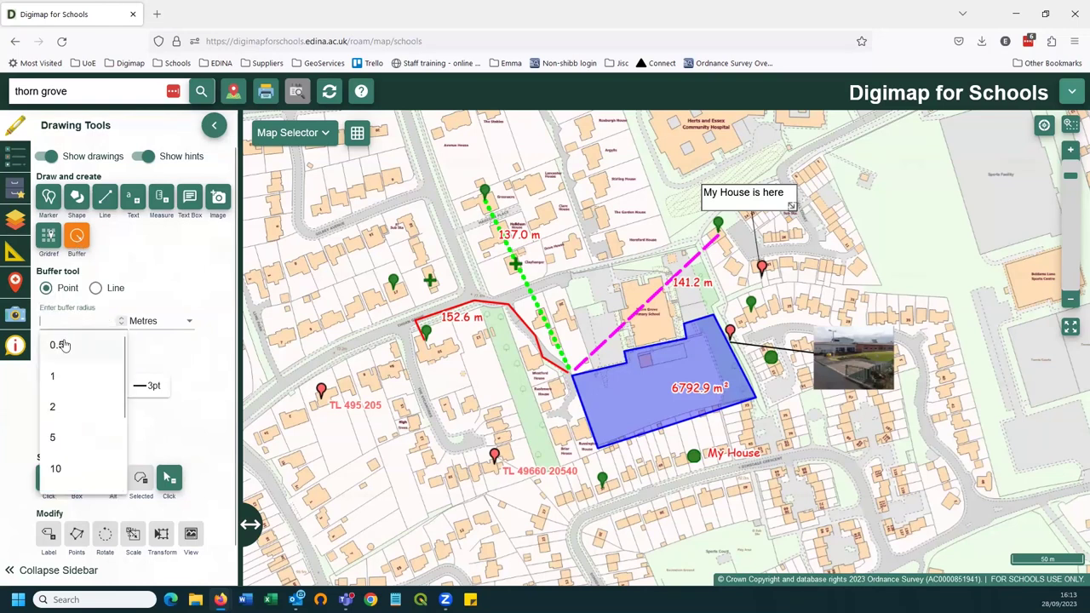
{"action": "left_click", "coordinate": [64, 344]}
{"action": "left_click", "coordinate": [167, 325]}
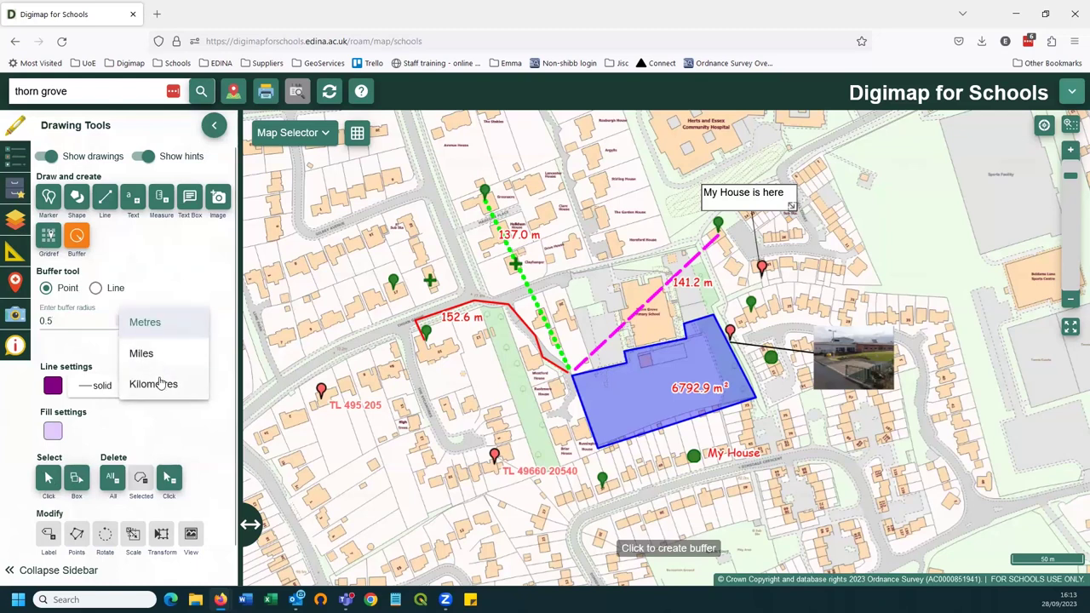
{"action": "left_click", "coordinate": [163, 383]}
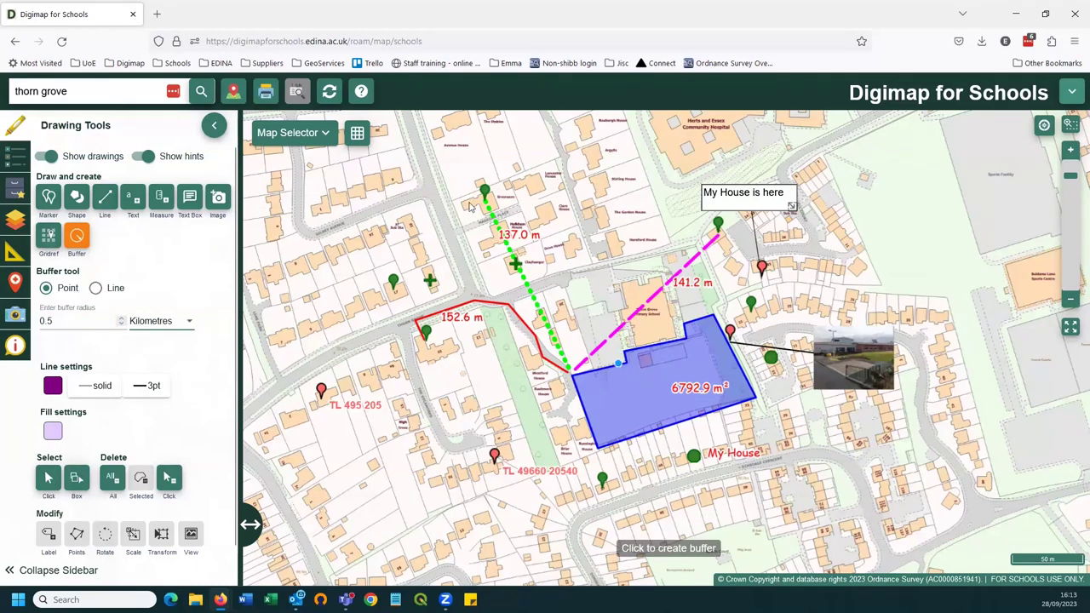
{"action": "left_click", "coordinate": [649, 322]}
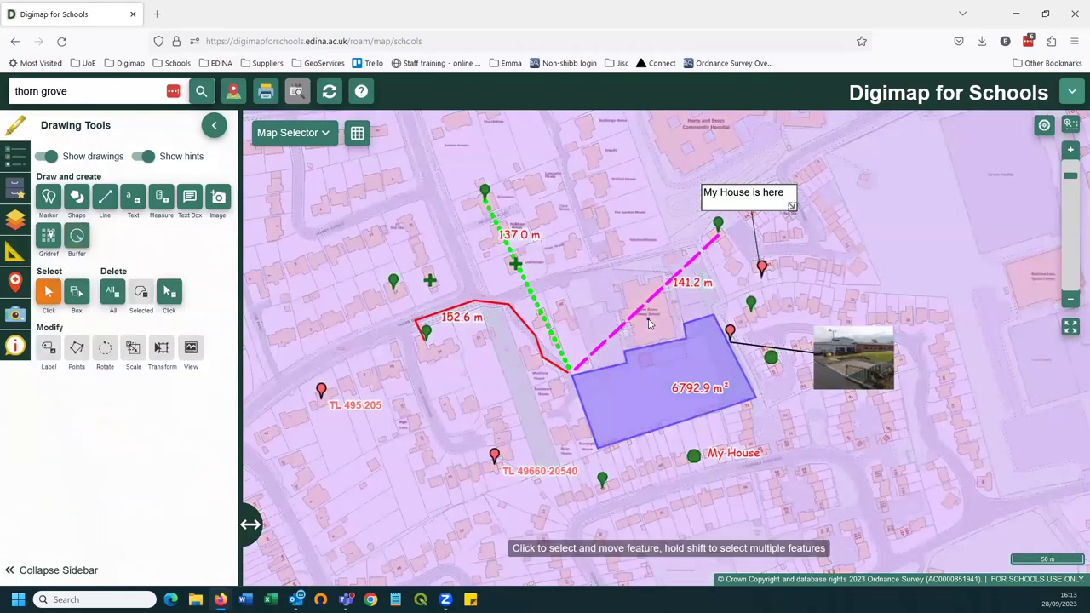
{"action": "scroll", "coordinate": [649, 322], "scroll_direction": "down", "scroll_amount": 3}
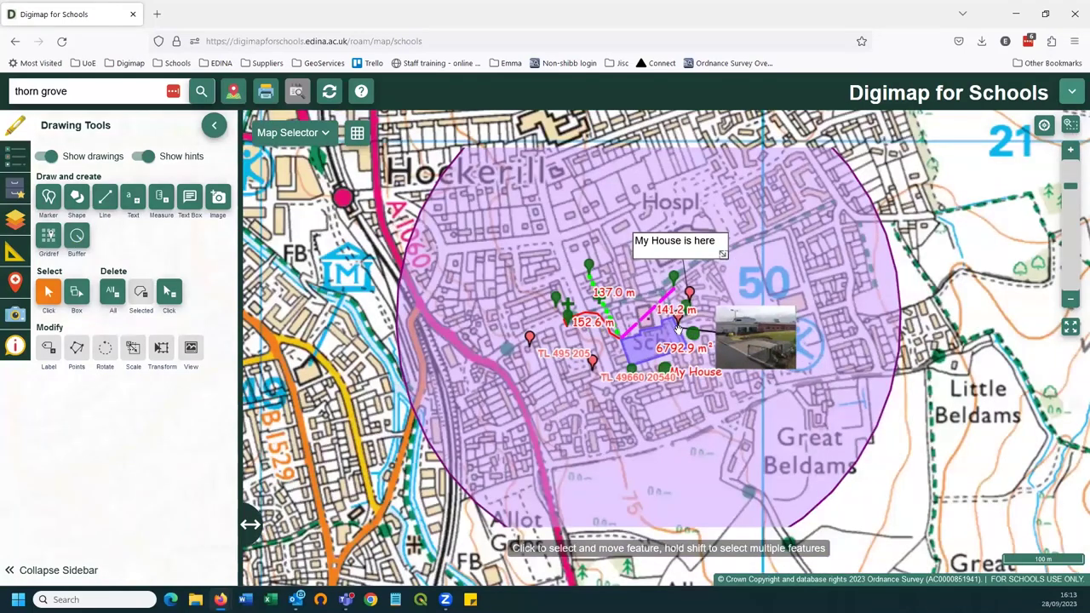
{"action": "scroll", "coordinate": [669, 329], "scroll_direction": "down", "scroll_amount": 1}
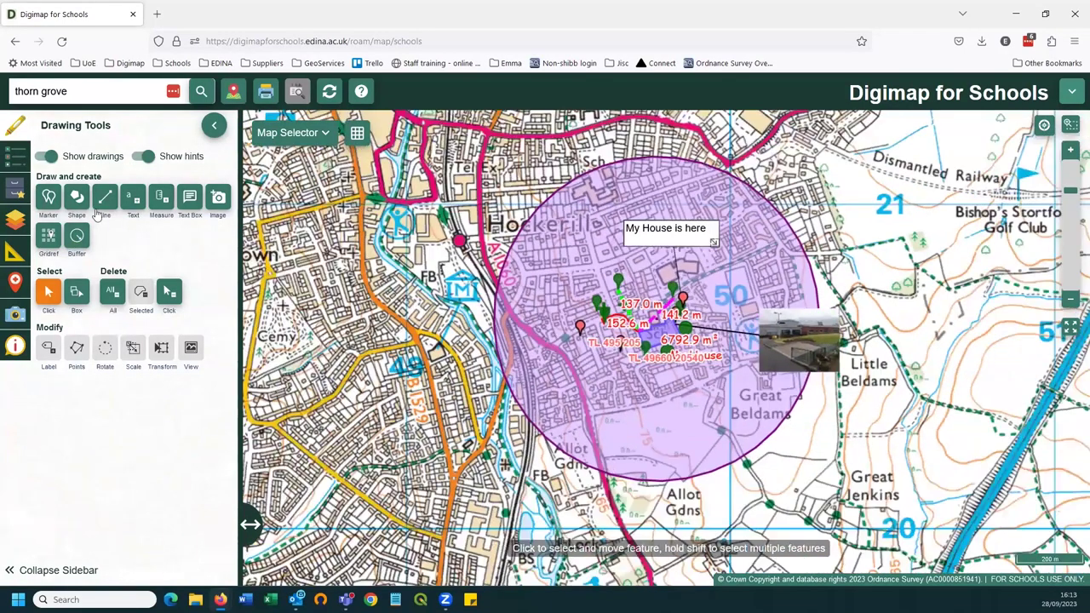
- Create a 100-metre line buffer from the route's bend down the green strip's west side, continuing east along the field's southern edge
{"action": "left_click", "coordinate": [76, 238]}
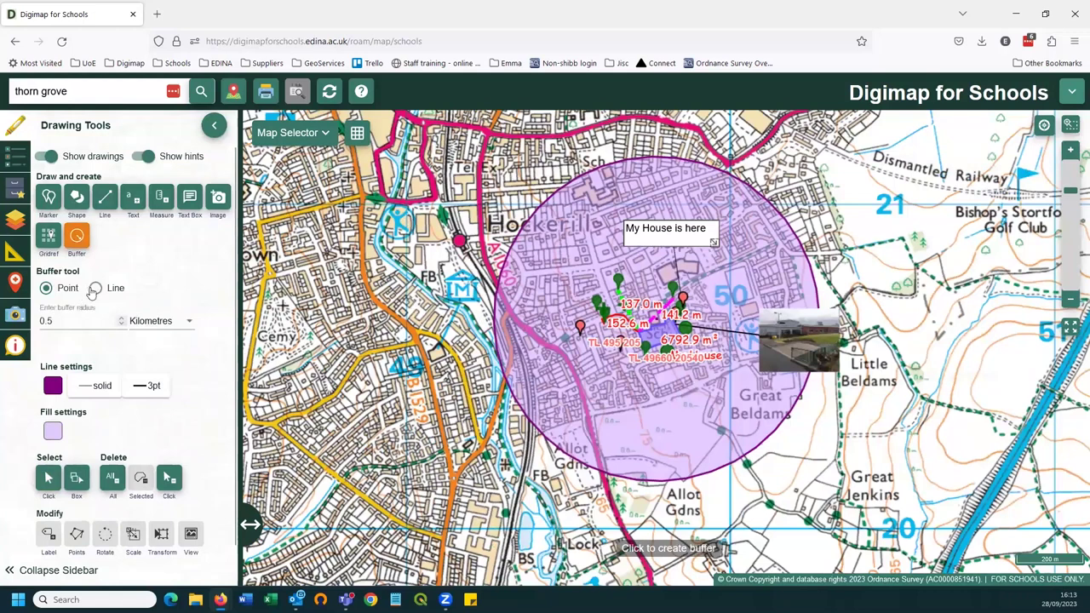
{"action": "left_click", "coordinate": [96, 288]}
{"action": "left_click", "coordinate": [88, 320]}
{"action": "type", "text": "100"}
{"action": "left_click", "coordinate": [141, 327]}
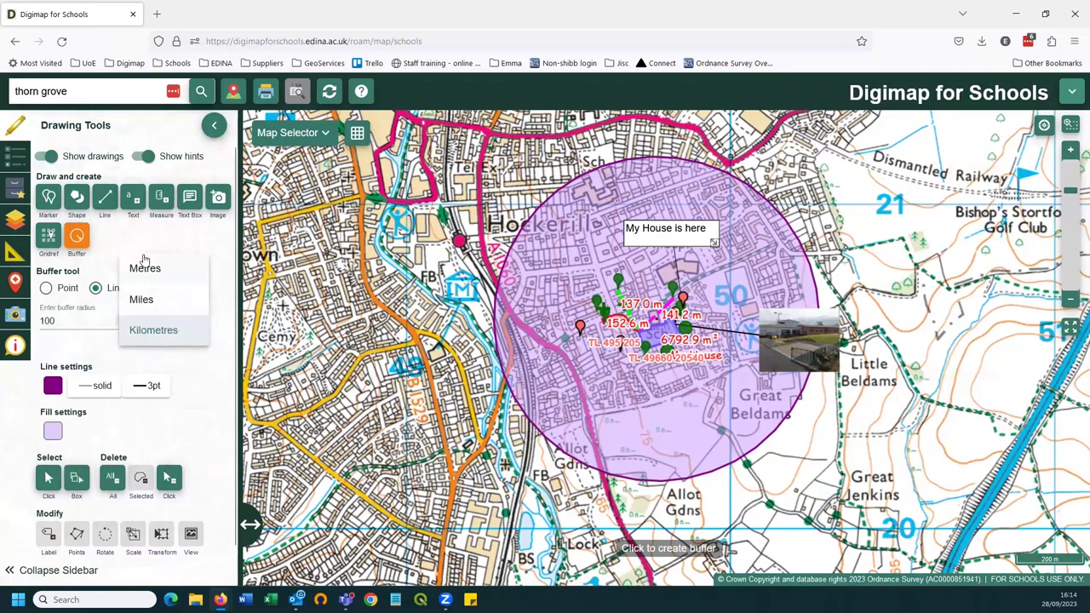
{"action": "left_click", "coordinate": [50, 321]}
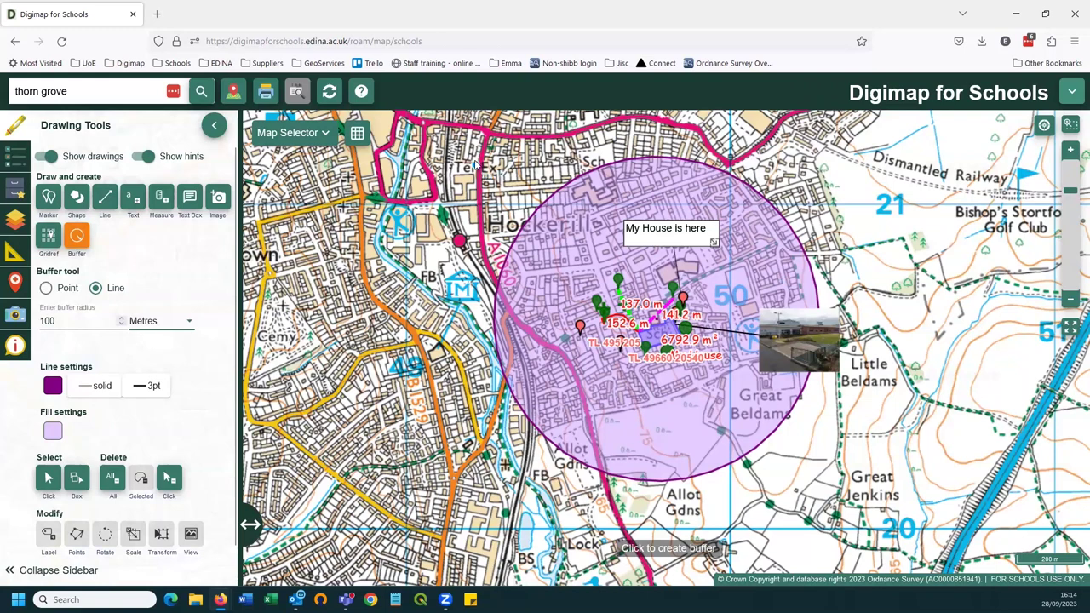
{"action": "scroll", "coordinate": [679, 324], "scroll_direction": "up", "scroll_amount": 4}
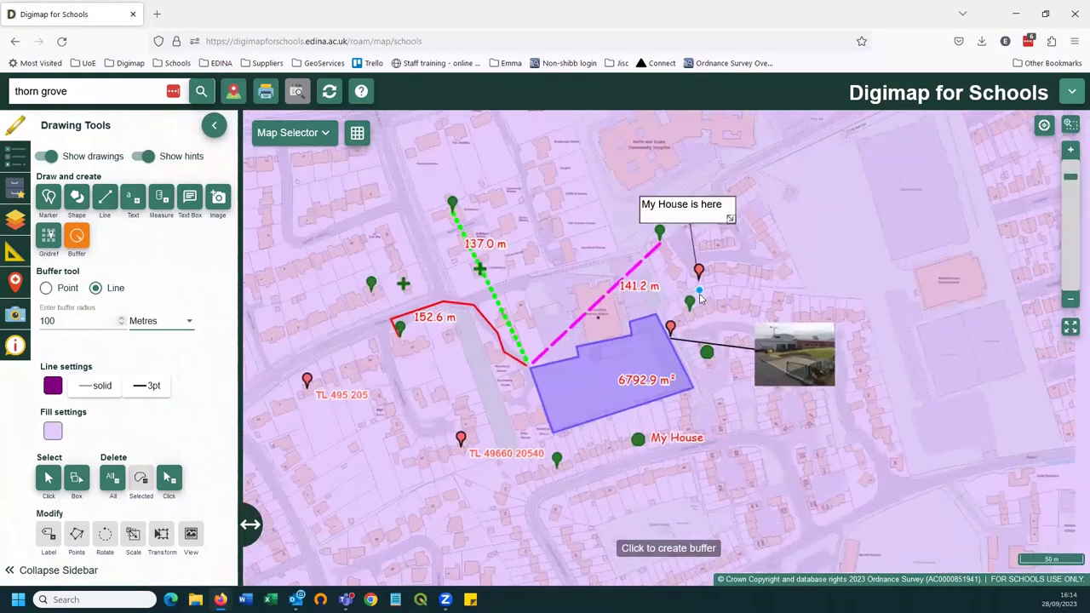
{"action": "left_click", "coordinate": [461, 314]}
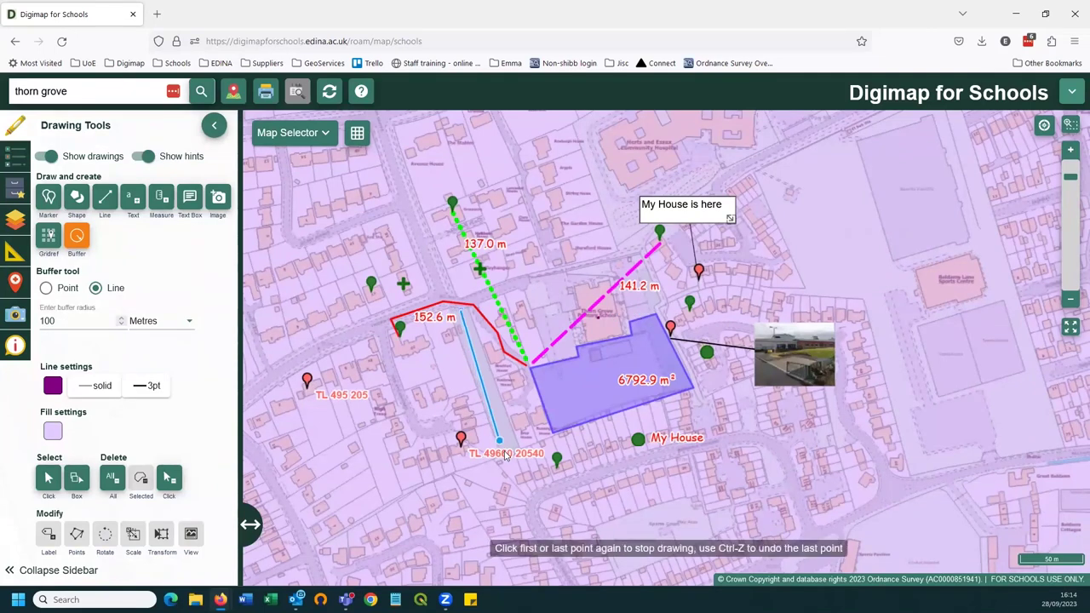
{"action": "left_click", "coordinate": [503, 452]}
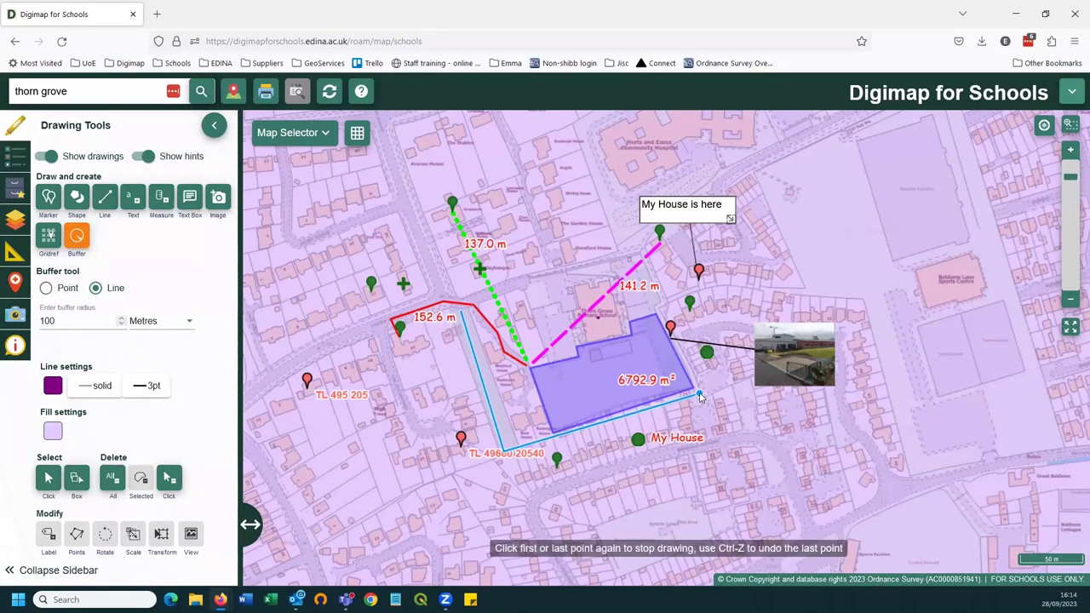
{"action": "double_click", "coordinate": [700, 397]}
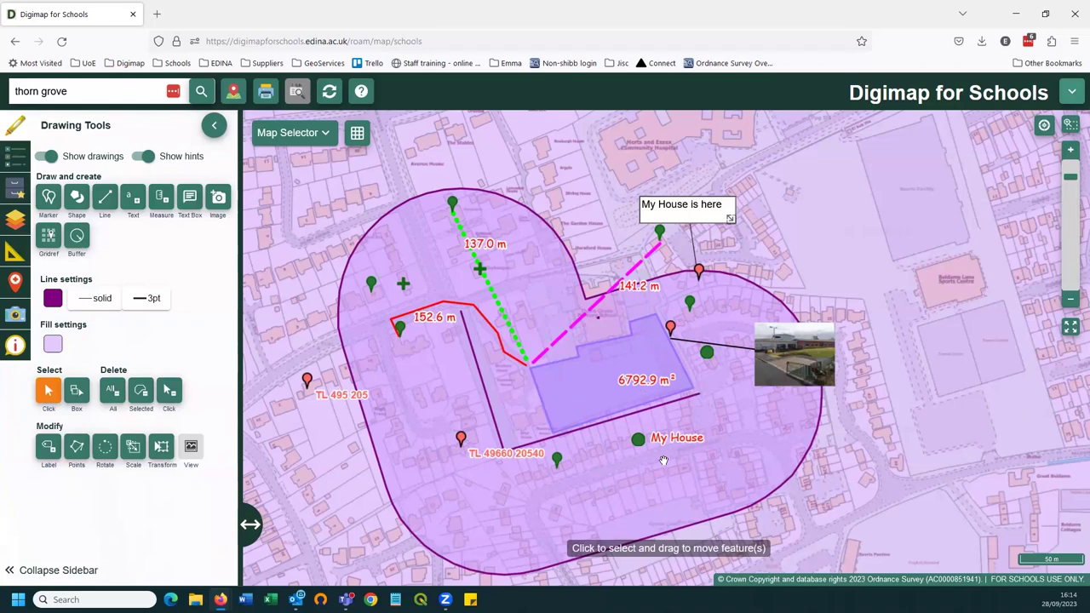
- Restyle the large circular buffer with a dashed dark purple outline and a translucent grey fill, and deselect it
{"action": "scroll", "coordinate": [664, 461], "scroll_direction": "down", "scroll_amount": 2}
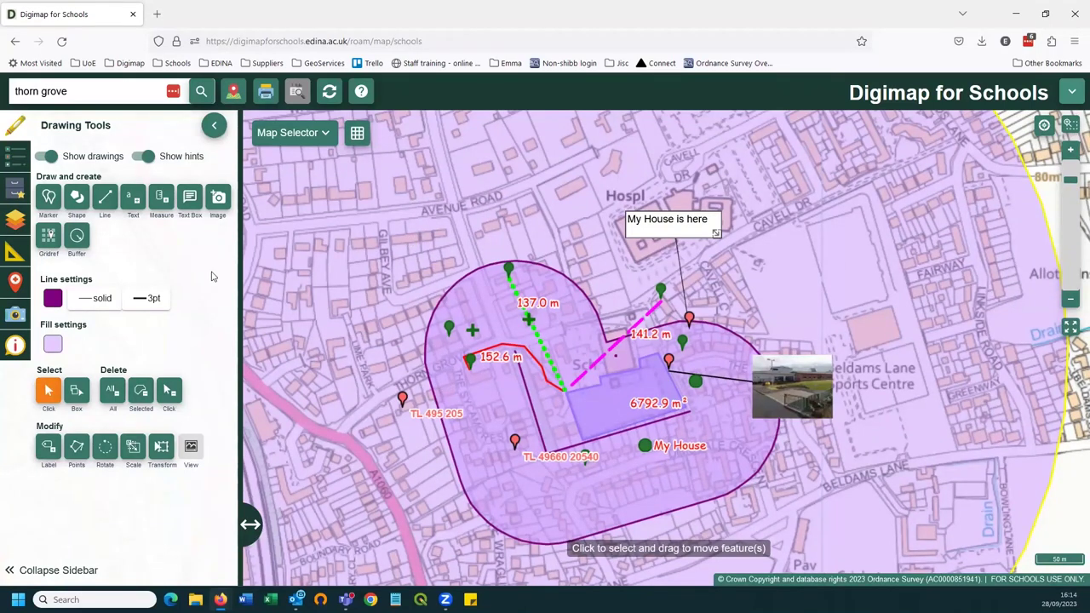
{"action": "scroll", "coordinate": [337, 239], "scroll_direction": "down", "scroll_amount": 2}
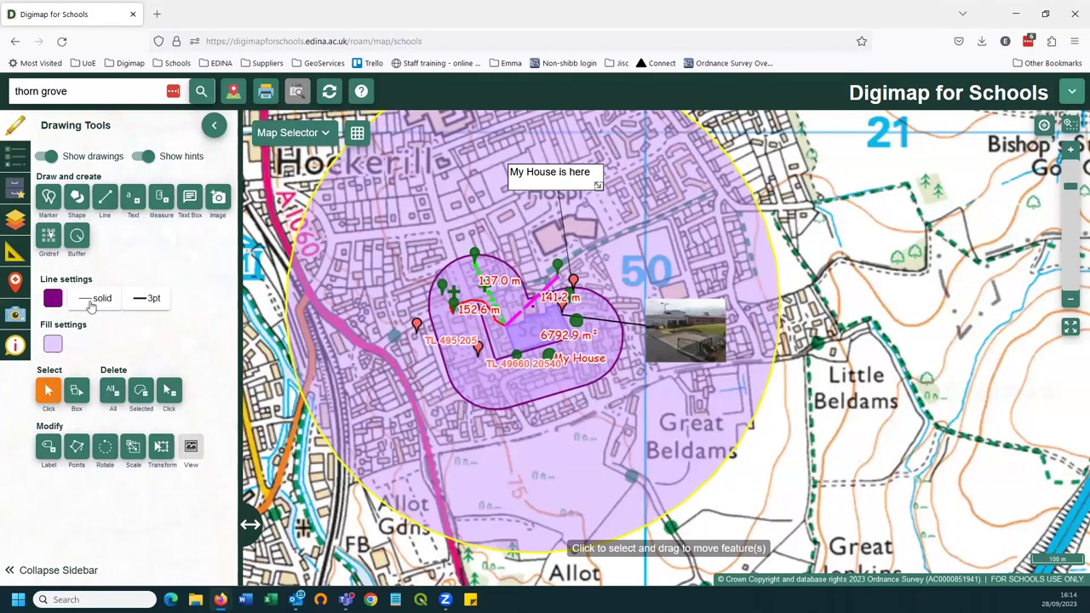
{"action": "left_click", "coordinate": [94, 298]}
{"action": "left_click", "coordinate": [90, 391]}
{"action": "left_click", "coordinate": [54, 298]}
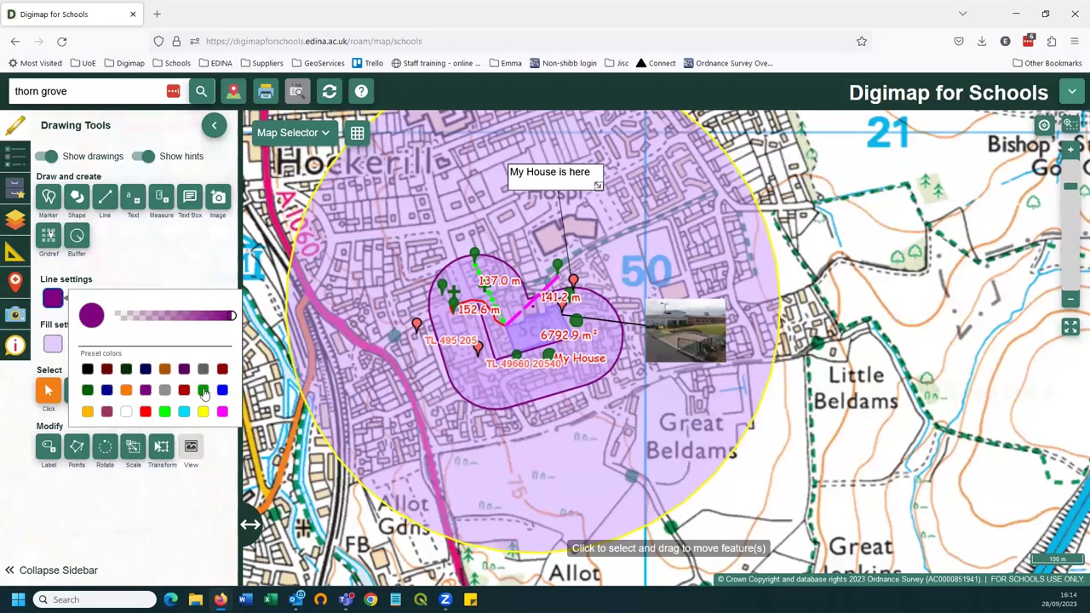
{"action": "left_click", "coordinate": [184, 369]}
{"action": "left_click", "coordinate": [54, 344]}
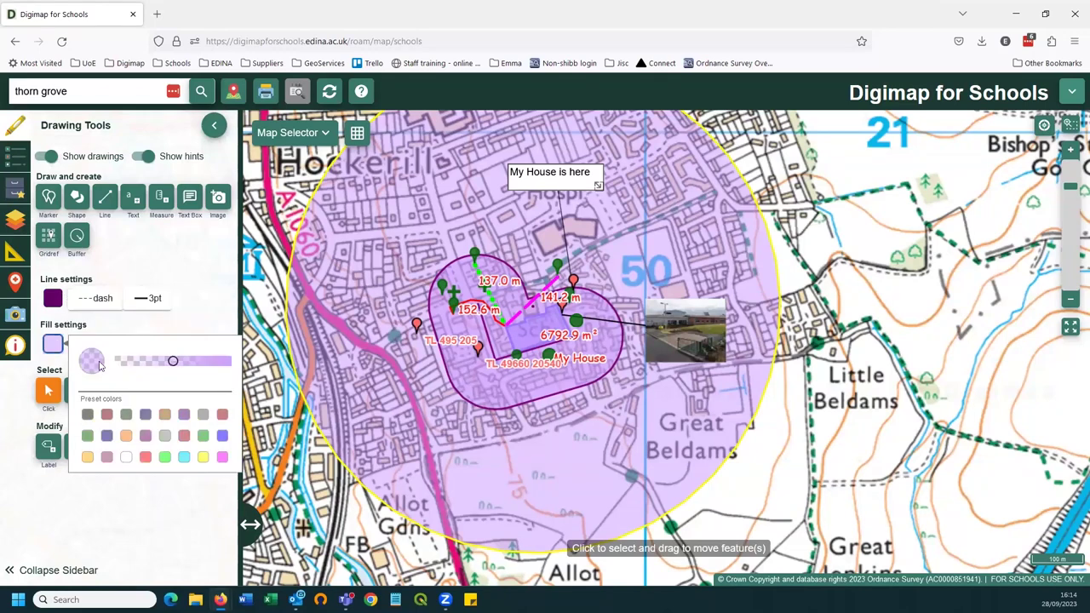
{"action": "left_click", "coordinate": [202, 414]}
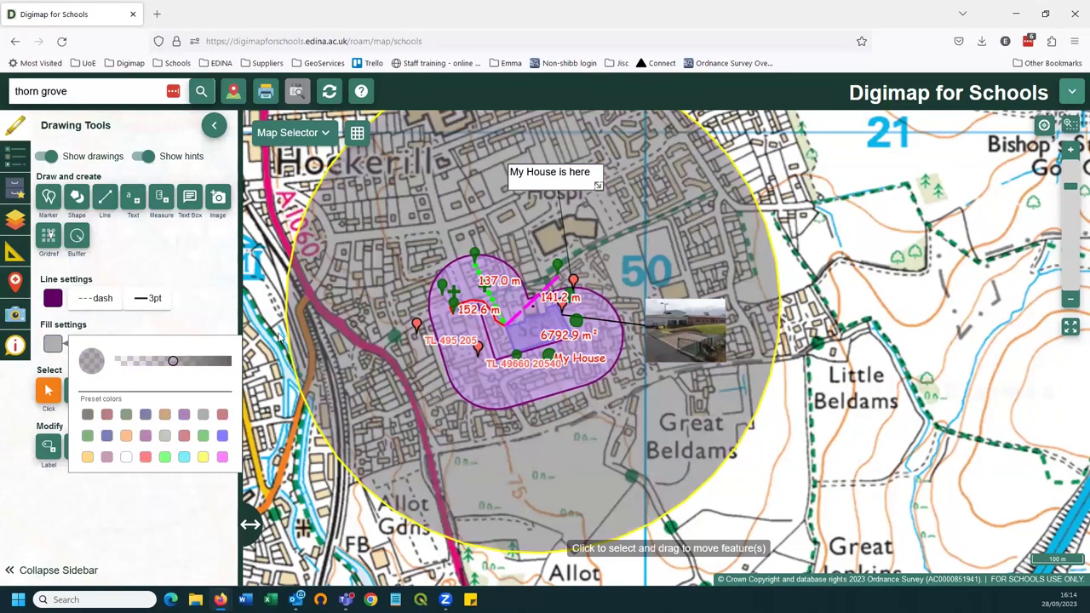
{"action": "left_click", "coordinate": [870, 342]}
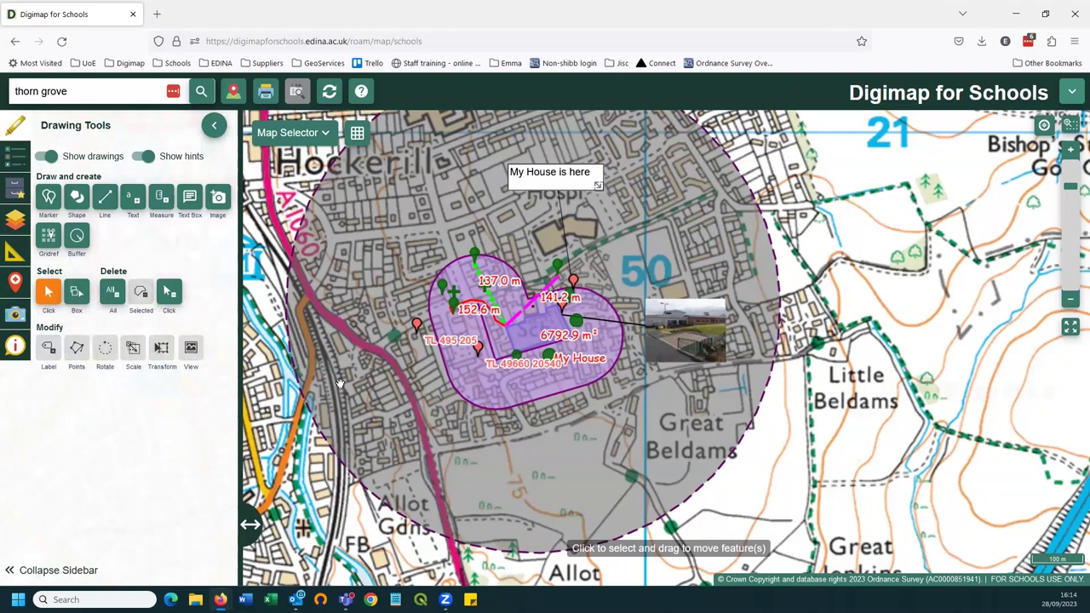
- Delete the circular buffer, the line buffer and the "My House is here" text box with its balloon marker one by one
{"action": "left_click", "coordinate": [169, 293]}
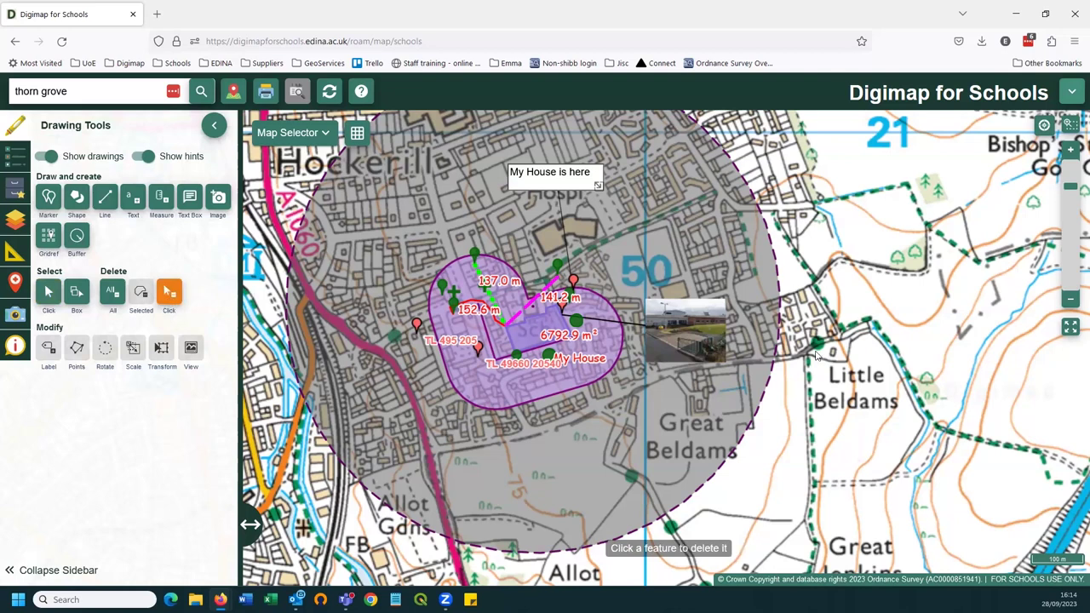
{"action": "left_click", "coordinate": [773, 371]}
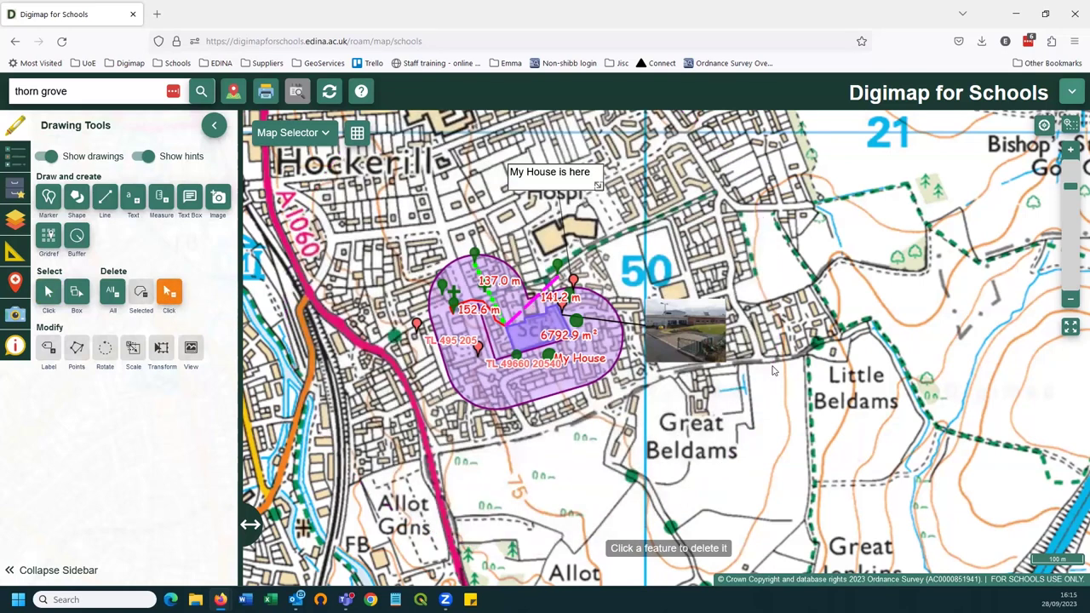
{"action": "left_click", "coordinate": [501, 412]}
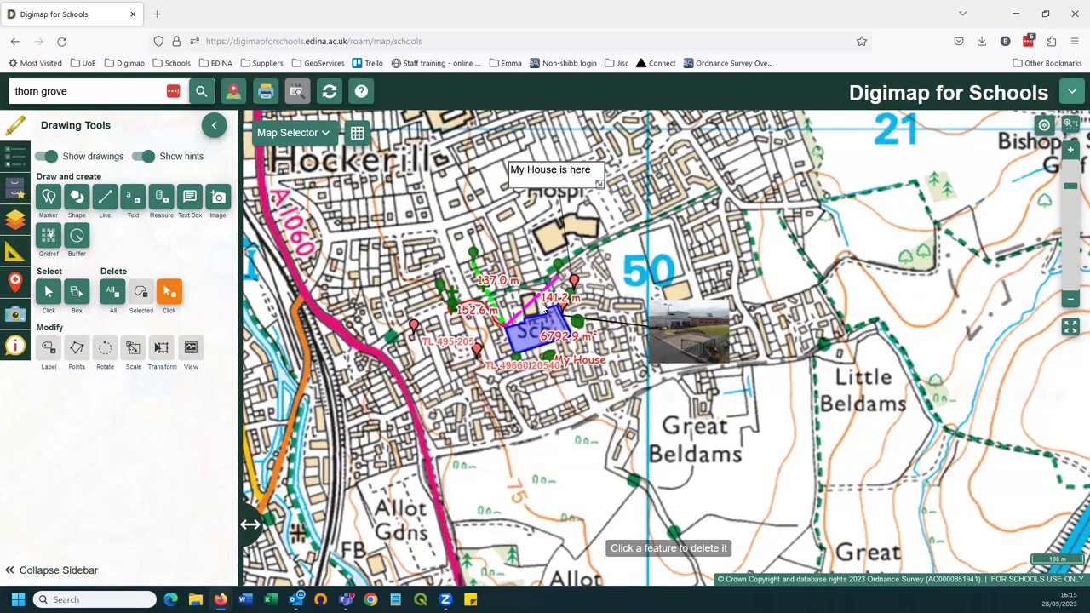
{"action": "scroll", "coordinate": [715, 321], "scroll_direction": "up", "scroll_amount": 1}
{"action": "scroll", "coordinate": [665, 205], "scroll_direction": "up", "scroll_amount": 2}
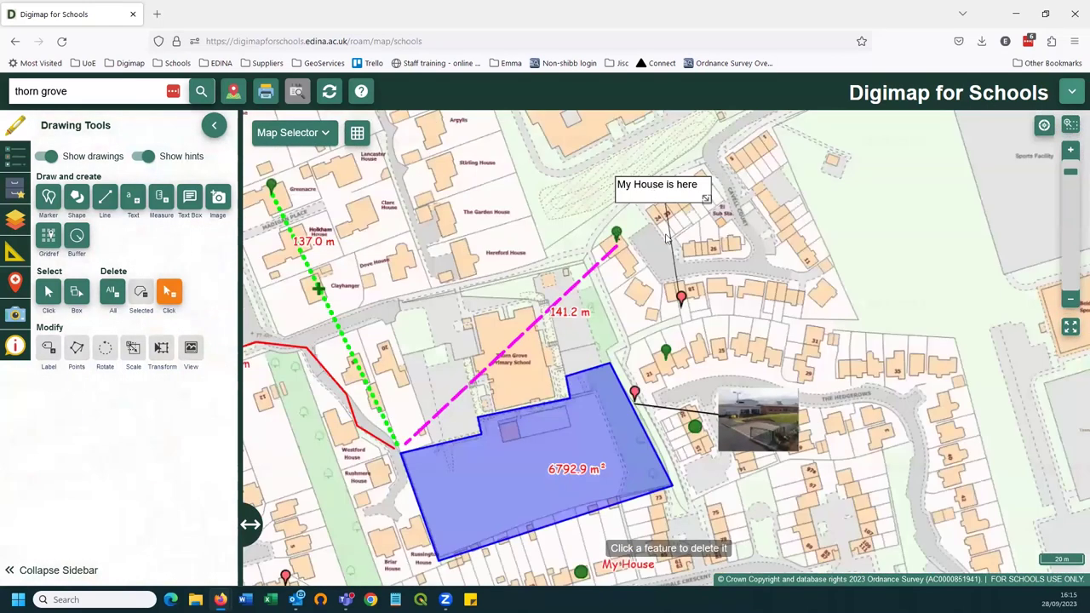
{"action": "left_click", "coordinate": [682, 298]}
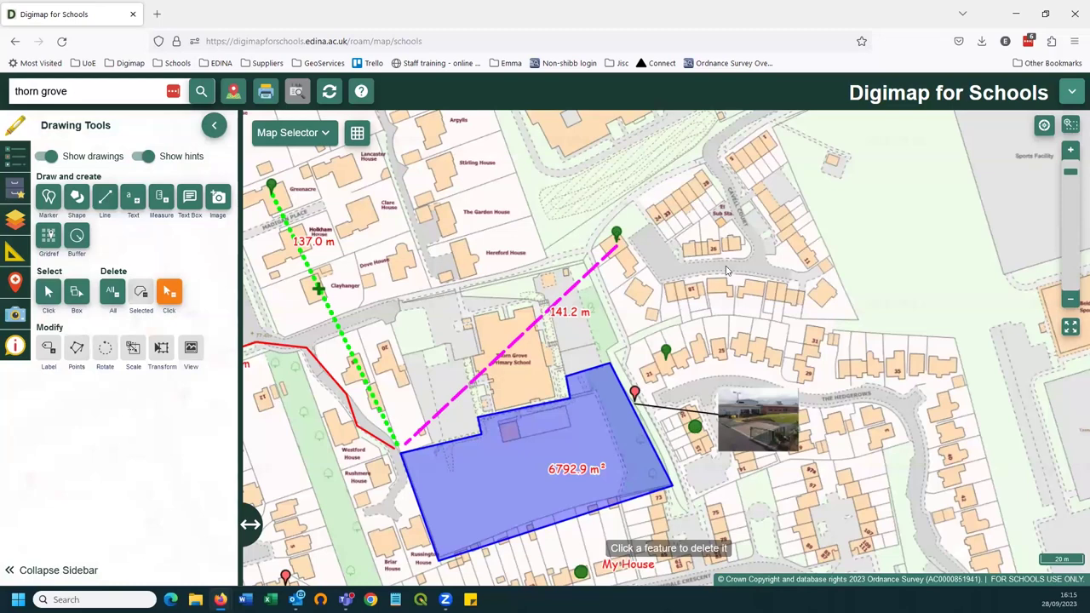
- Box-select the green markers, crosses, red route line and green dotted line north-west of the field, and delete the selected features together
{"action": "scroll", "coordinate": [731, 276], "scroll_direction": "down", "scroll_amount": 1}
{"action": "scroll", "coordinate": [793, 243], "scroll_direction": "down", "scroll_amount": 1}
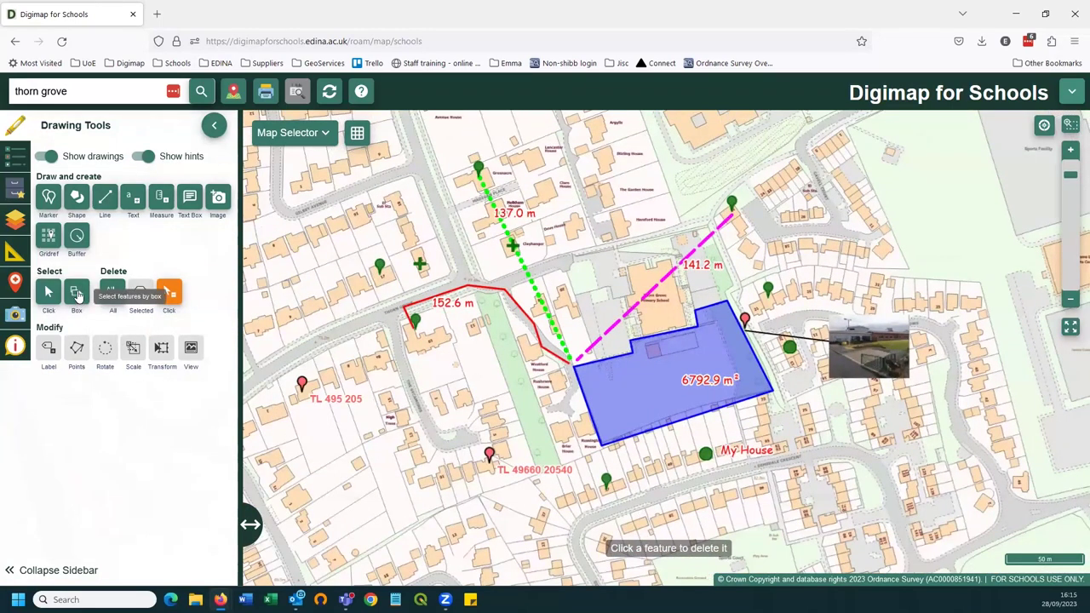
{"action": "left_click", "coordinate": [76, 298]}
{"action": "mouse_move", "coordinate": [340, 164]}
{"action": "left_mouse_down"}
{"action": "mouse_move", "coordinate": [516, 270]}
{"action": "mouse_move", "coordinate": [583, 345]}
{"action": "left_mouse_up"}
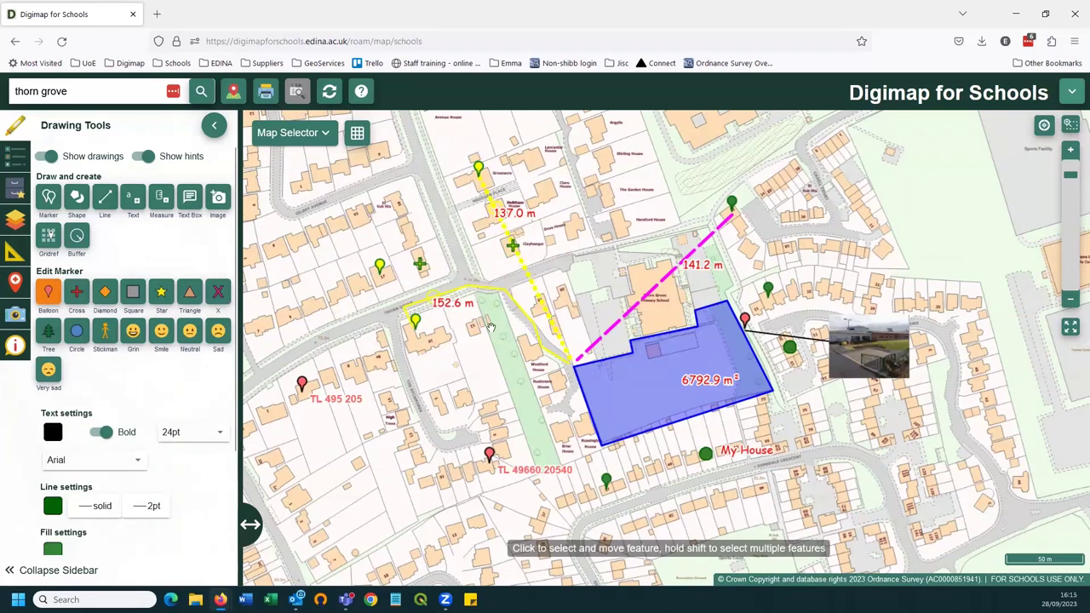
{"action": "scroll", "coordinate": [170, 430], "scroll_direction": "down", "scroll_amount": 1}
{"action": "scroll", "coordinate": [172, 433], "scroll_direction": "down", "scroll_amount": 2}
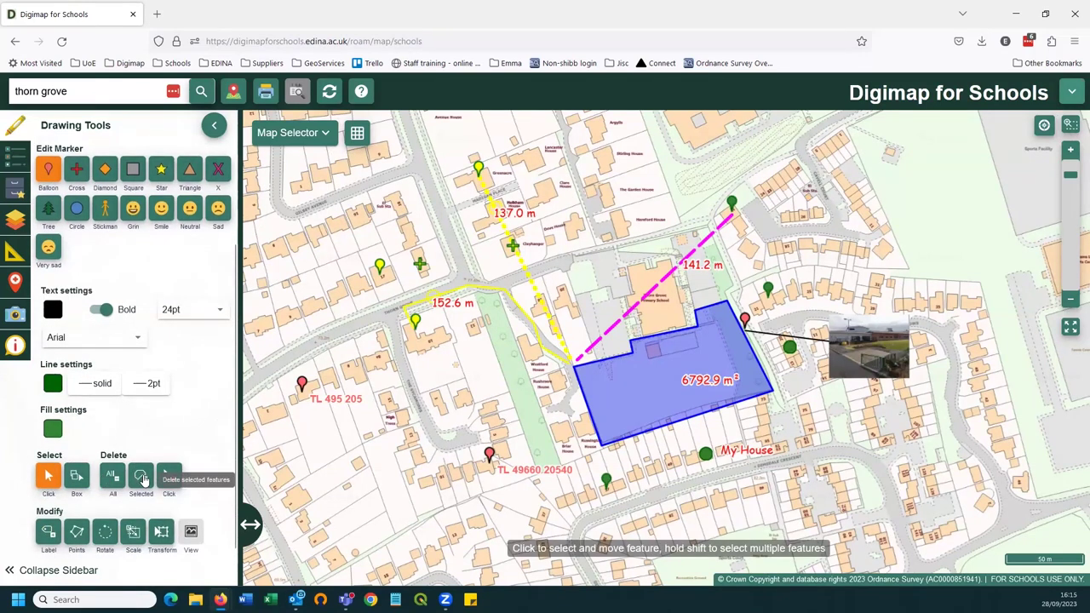
{"action": "left_click", "coordinate": [143, 478]}
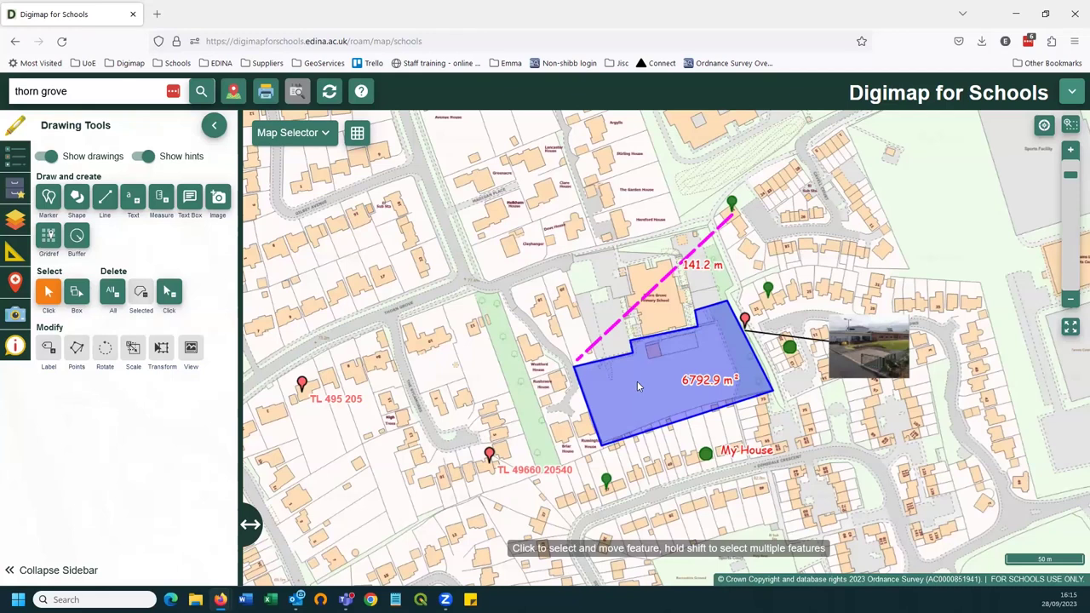
- Draw a freehand shape around the houses on both sides of the road junction north-west of the school
{"action": "left_click", "coordinate": [76, 198]}
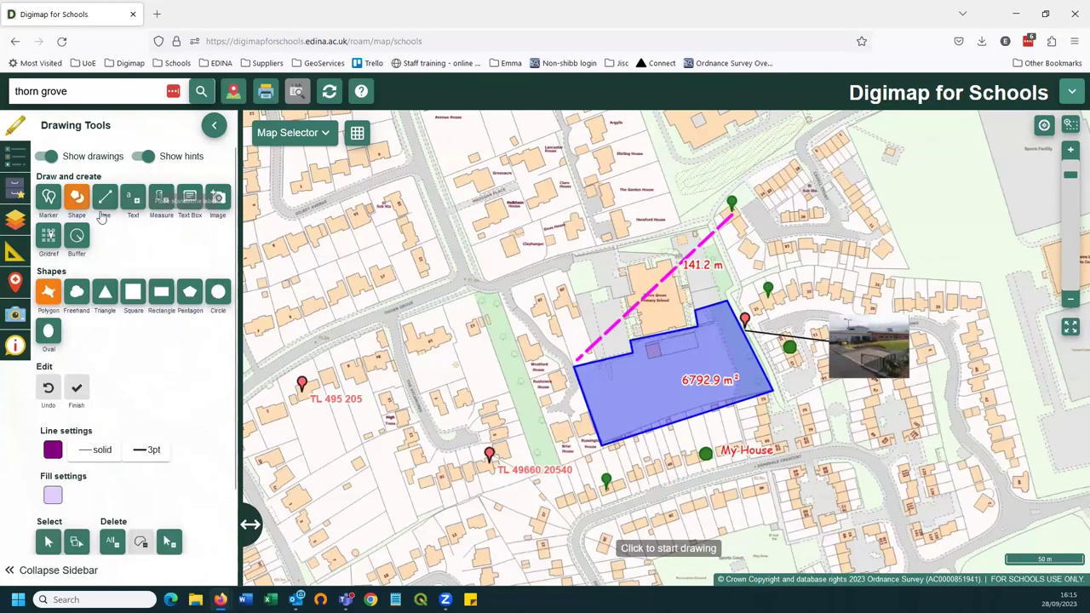
{"action": "left_click", "coordinate": [77, 293]}
{"action": "mouse_move", "coordinate": [415, 182]}
{"action": "left_mouse_down"}
{"action": "mouse_move", "coordinate": [294, 223]}
{"action": "mouse_move", "coordinate": [299, 299]}
{"action": "mouse_move", "coordinate": [323, 328]}
{"action": "mouse_move", "coordinate": [359, 333]}
{"action": "mouse_move", "coordinate": [408, 302]}
{"action": "mouse_move", "coordinate": [476, 301]}
{"action": "mouse_move", "coordinate": [514, 281]}
{"action": "mouse_move", "coordinate": [508, 242]}
{"action": "mouse_move", "coordinate": [558, 187]}
{"action": "mouse_move", "coordinate": [557, 171]}
{"action": "mouse_move", "coordinate": [490, 145]}
{"action": "mouse_move", "coordinate": [421, 171]}
{"action": "left_mouse_up"}
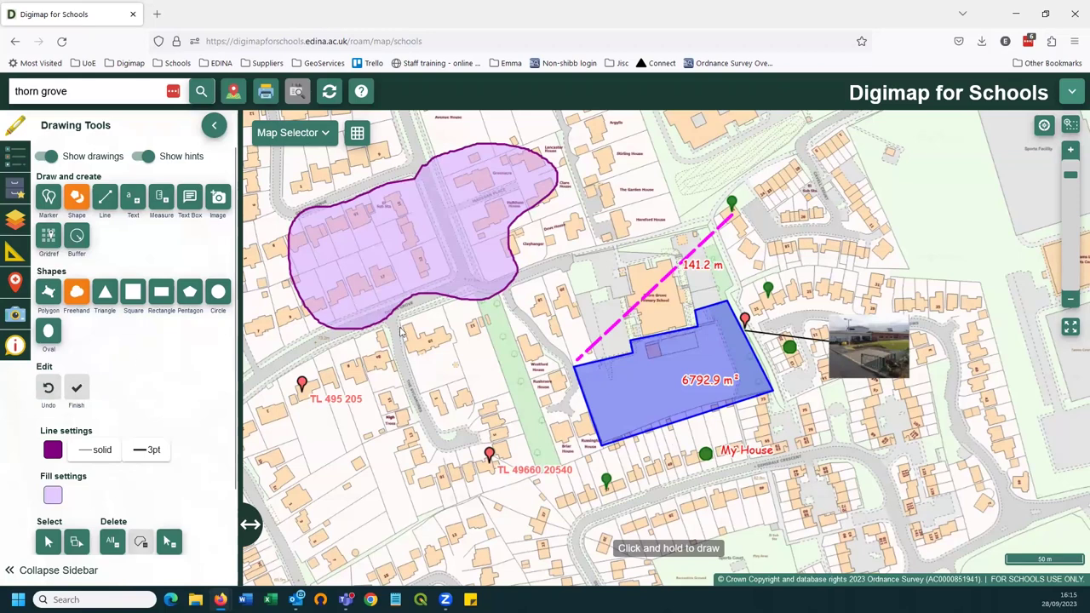
- Label the purple freehand shape north-west of the school "My Shape"
{"action": "scroll", "coordinate": [269, 279], "scroll_direction": "down", "scroll_amount": 2}
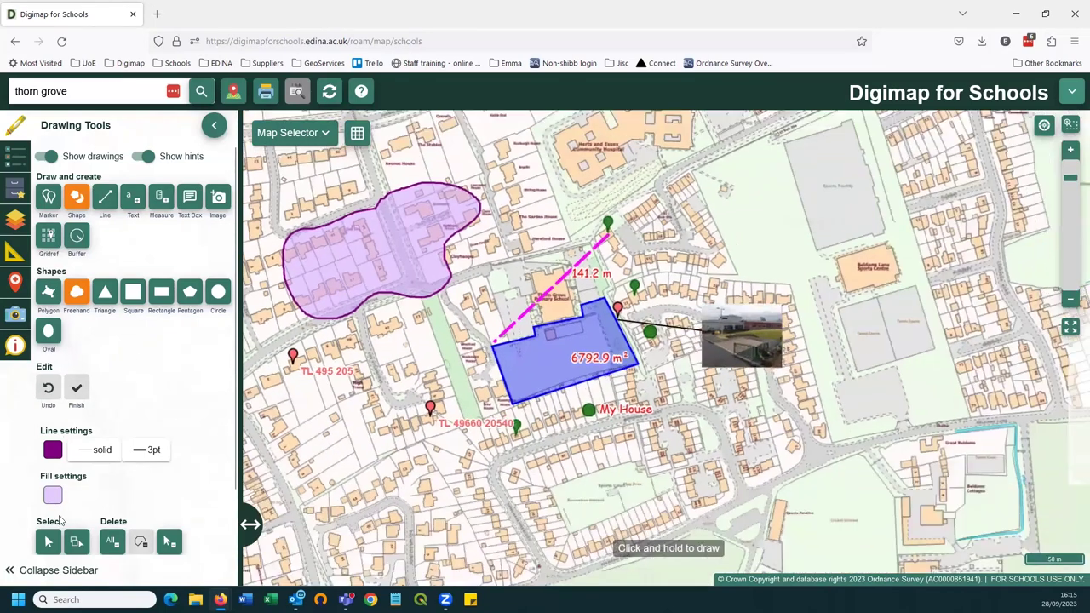
{"action": "left_click", "coordinate": [49, 542]}
{"action": "left_click", "coordinate": [363, 238]}
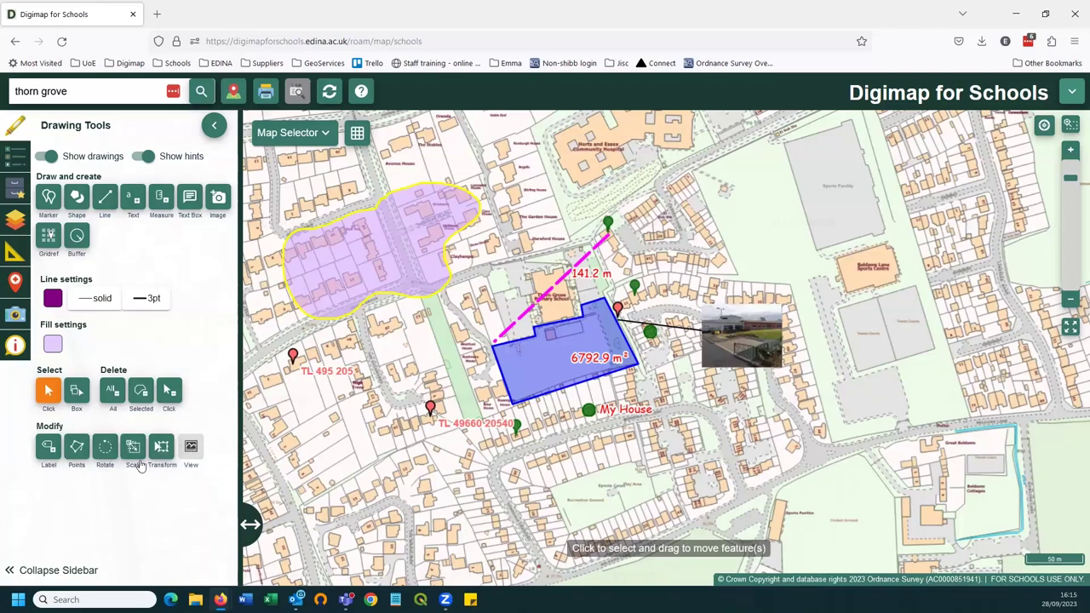
{"action": "left_click", "coordinate": [46, 448]}
{"action": "type", "text": "My Shape"}
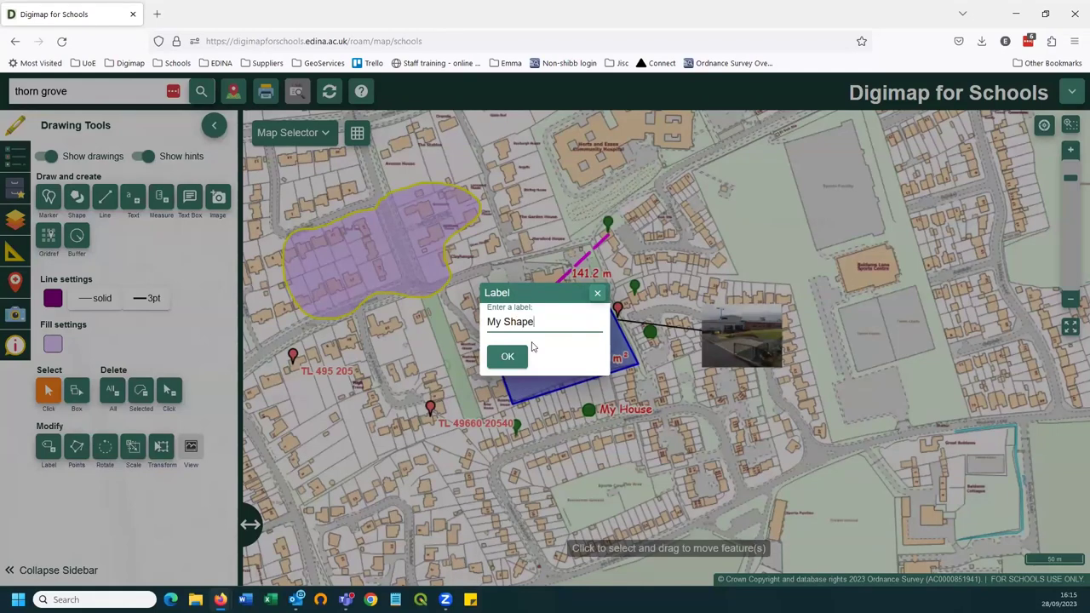
{"action": "left_click", "coordinate": [510, 365]}
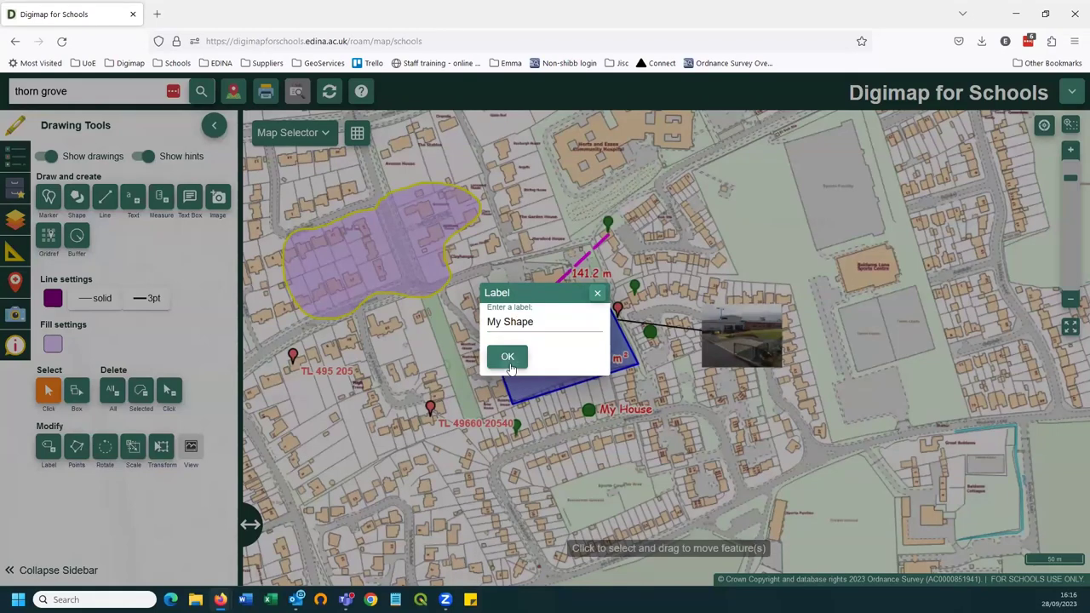
{"action": "left_click", "coordinate": [489, 359]}
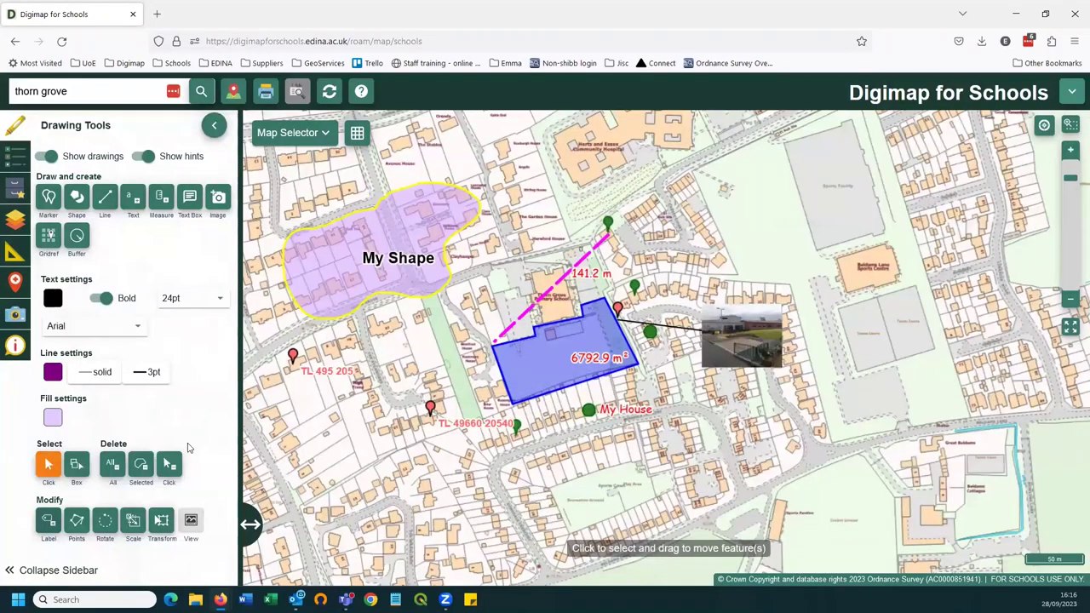
- Pull several outline points of the "My Shape" area inwards and outwards into spikes, and rotate the shape clockwise
{"action": "left_click", "coordinate": [76, 520]}
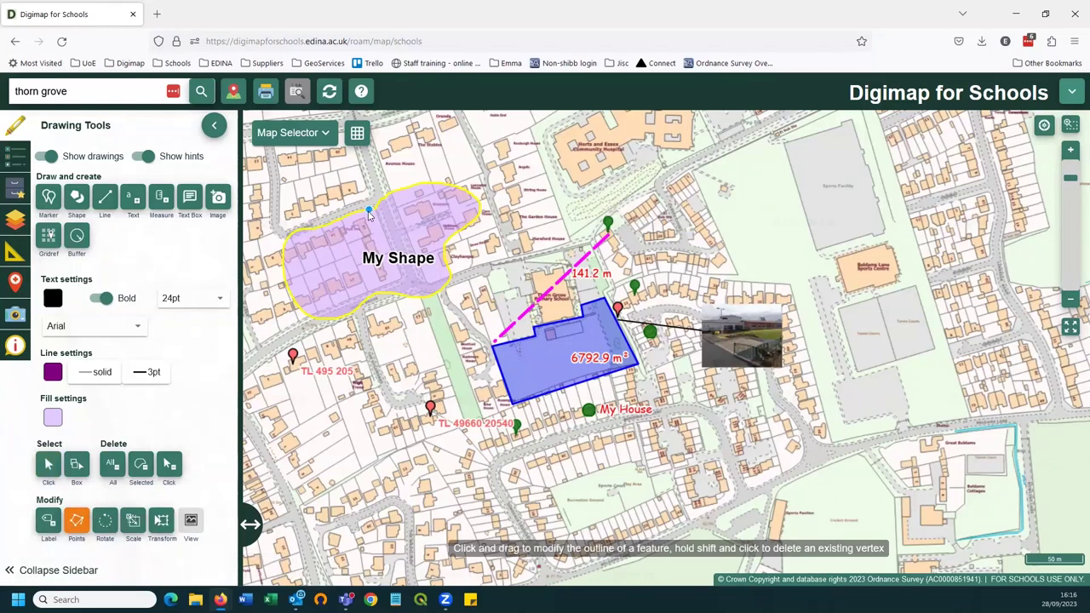
{"action": "left_click_drag", "start_coordinate": [370, 213], "coordinate": [375, 233]}
{"action": "left_click_drag", "start_coordinate": [471, 179], "coordinate": [437, 211]}
{"action": "left_click_drag", "start_coordinate": [436, 292], "coordinate": [414, 269]}
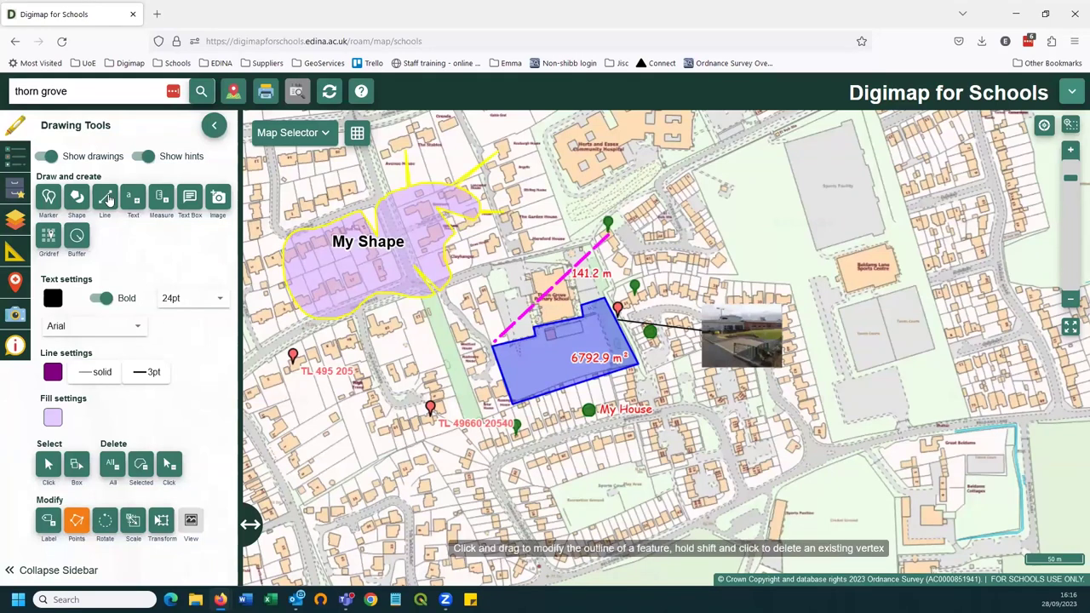
{"action": "left_click", "coordinate": [105, 522]}
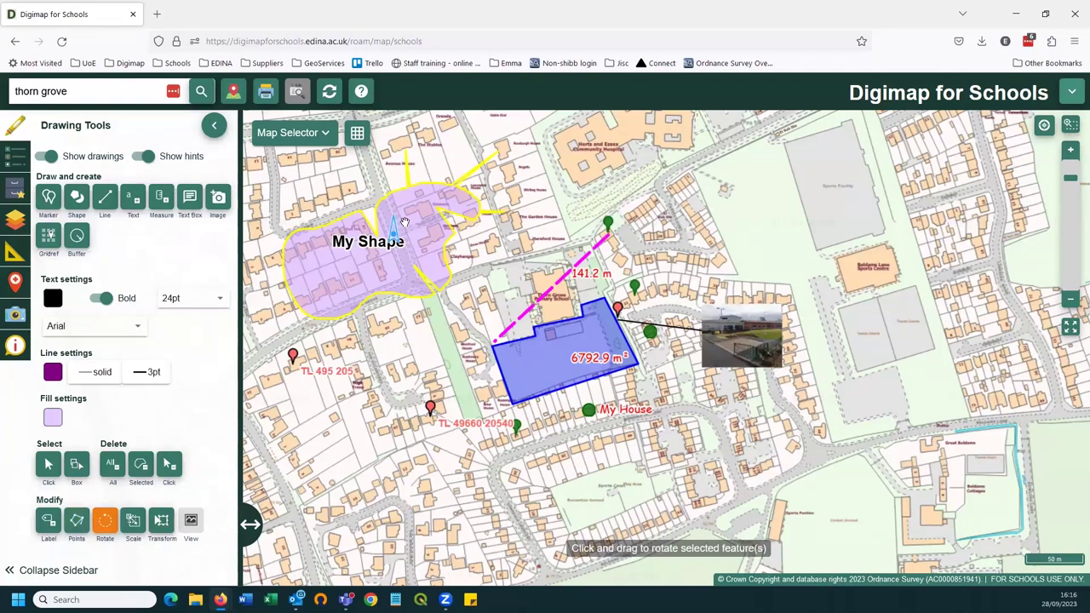
{"action": "left_click_drag", "start_coordinate": [404, 219], "coordinate": [435, 244]}
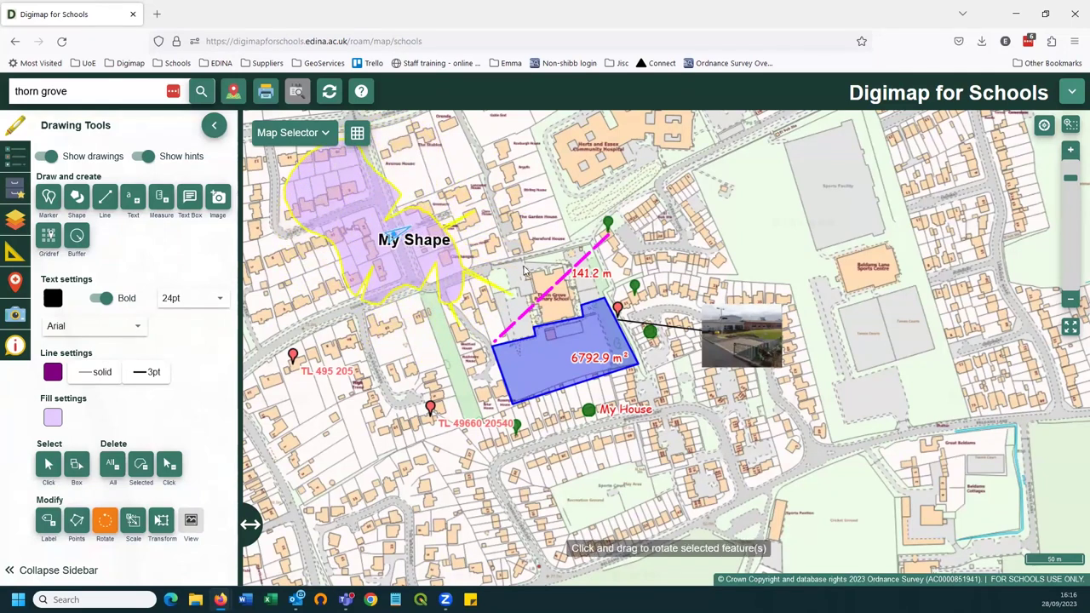
- Scale the "My Shape" area down from its south-east corner, and flip it horizontally while stretching it with the Transform tool
{"action": "left_click", "coordinate": [136, 521]}
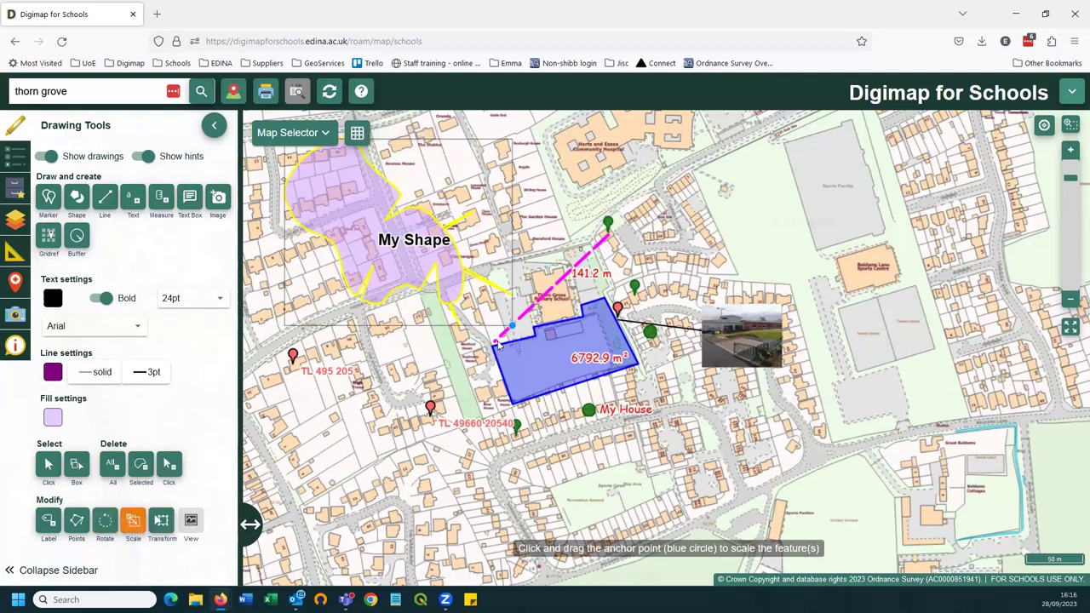
{"action": "left_click_drag", "start_coordinate": [511, 324], "coordinate": [486, 303]}
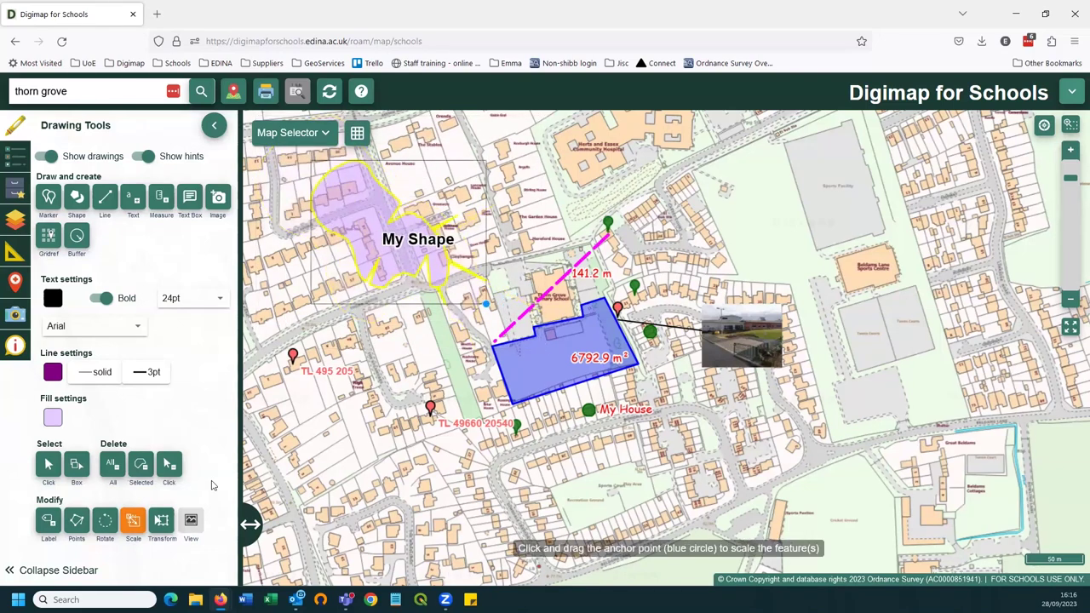
{"action": "left_click", "coordinate": [161, 521]}
{"action": "left_click_drag", "start_coordinate": [486, 305], "coordinate": [274, 337]}
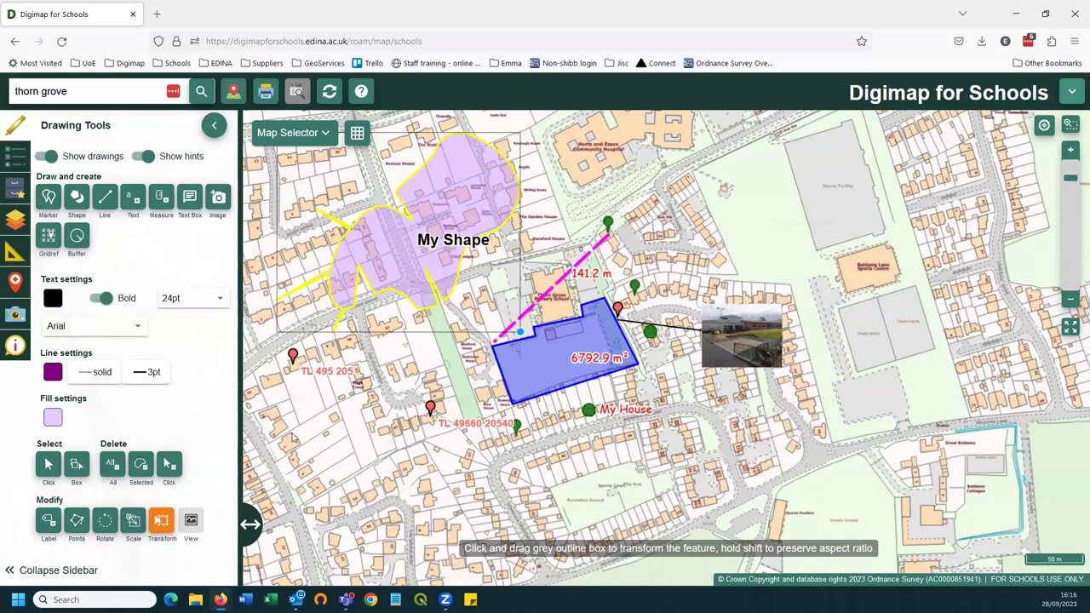
- Delete the "My Shape" area individually from the map
{"action": "left_click", "coordinate": [49, 464]}
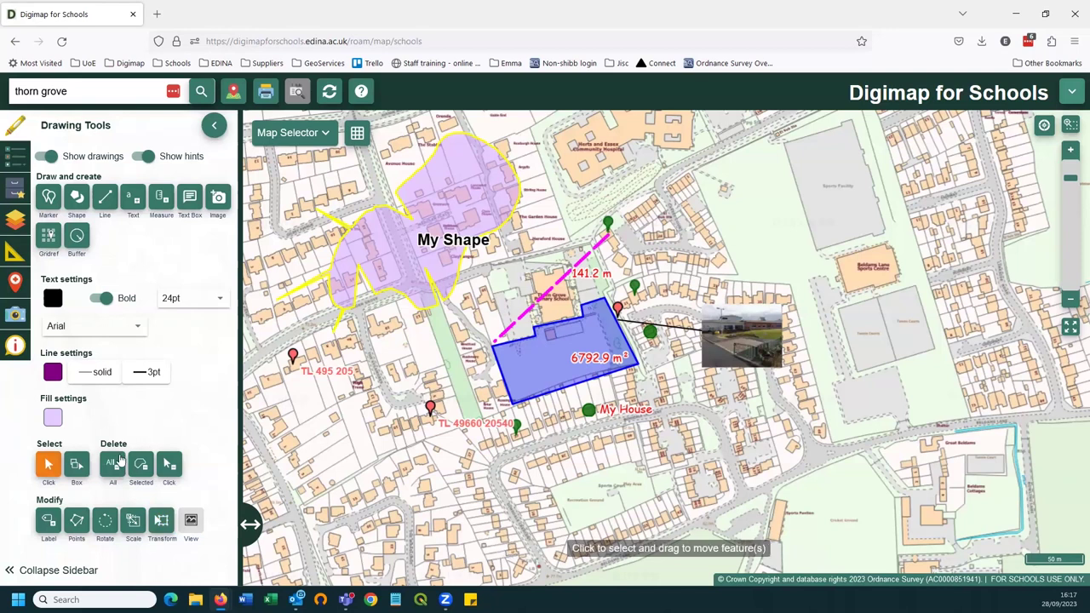
{"action": "left_click", "coordinate": [169, 464]}
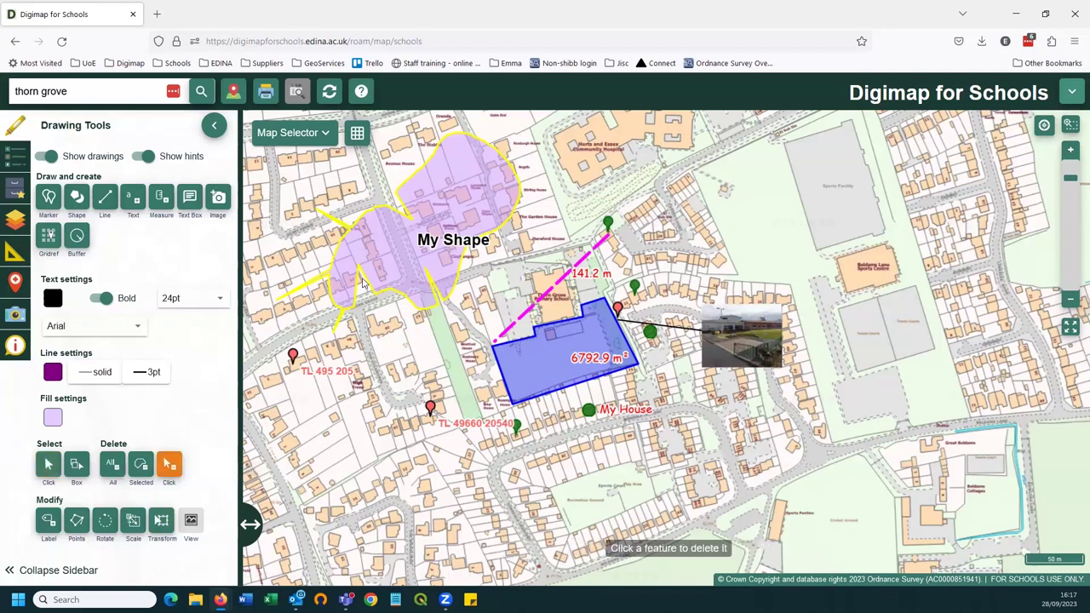
{"action": "left_click", "coordinate": [361, 275]}
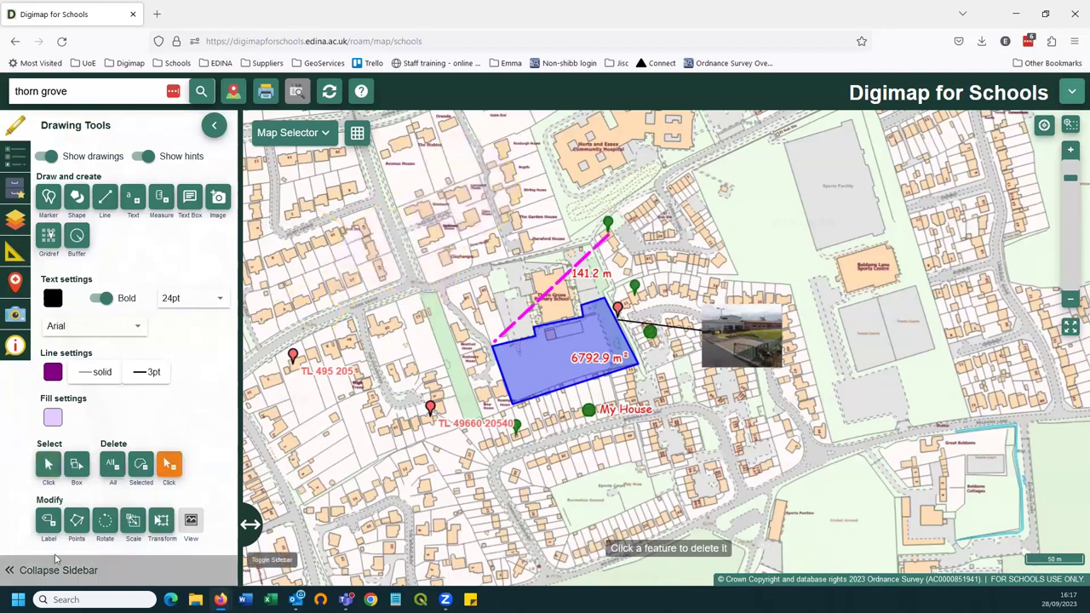
- Draw a downward-pointing triangle centred on the sports facility, with its tip just below the sports centre
{"action": "left_click", "coordinate": [86, 205]}
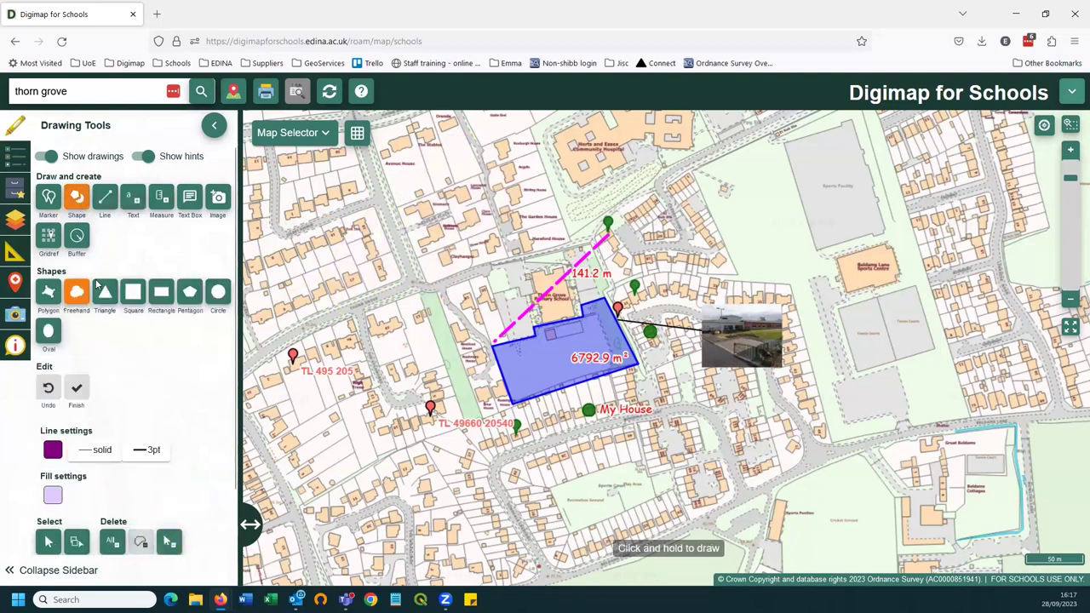
{"action": "left_click", "coordinate": [104, 292]}
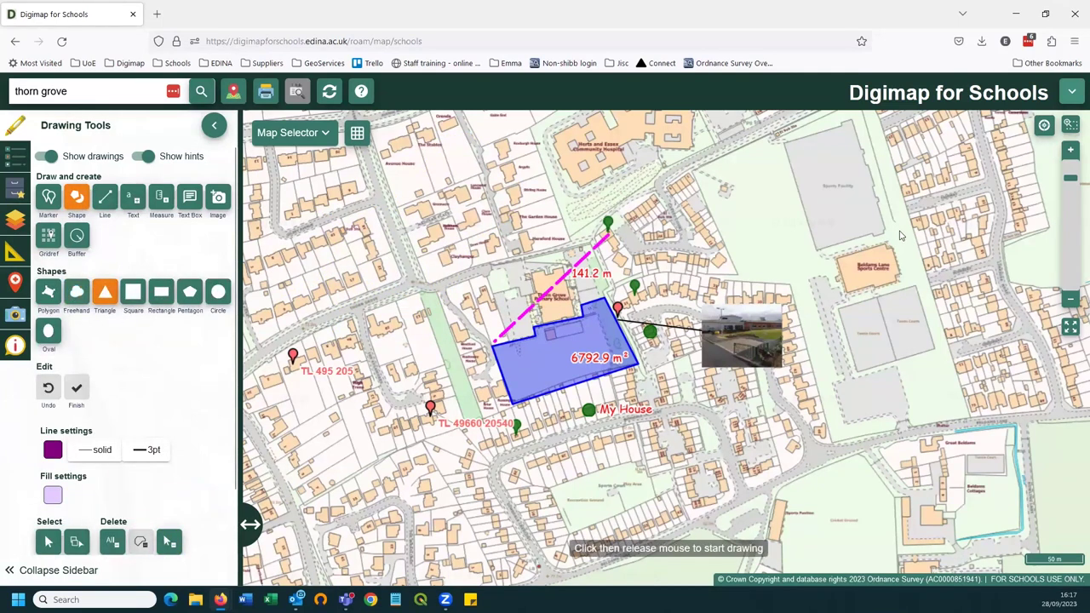
{"action": "left_click", "coordinate": [849, 211]}
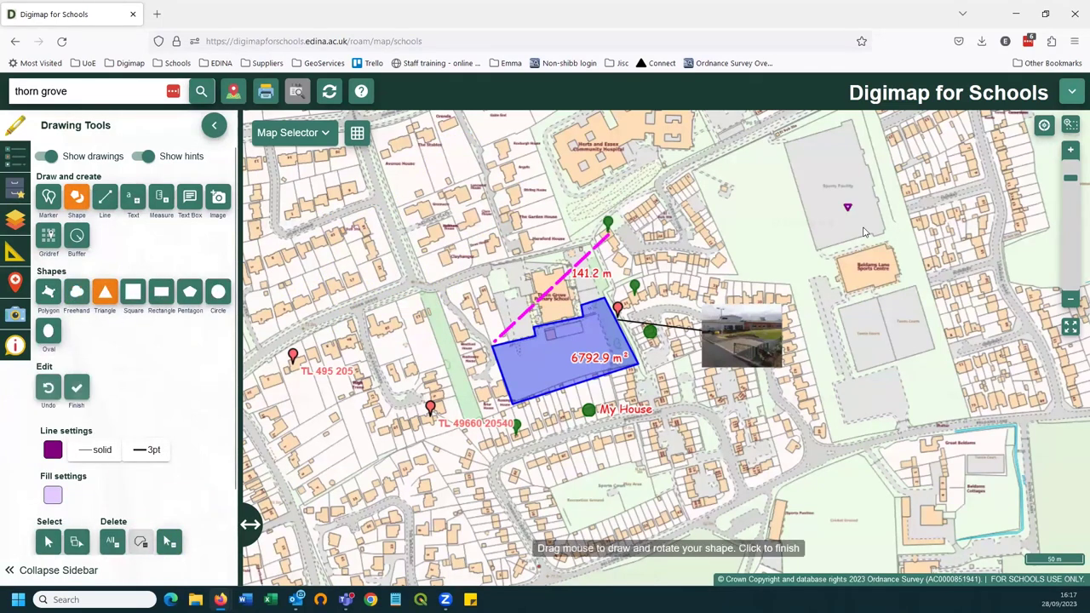
{"action": "left_click", "coordinate": [854, 299]}
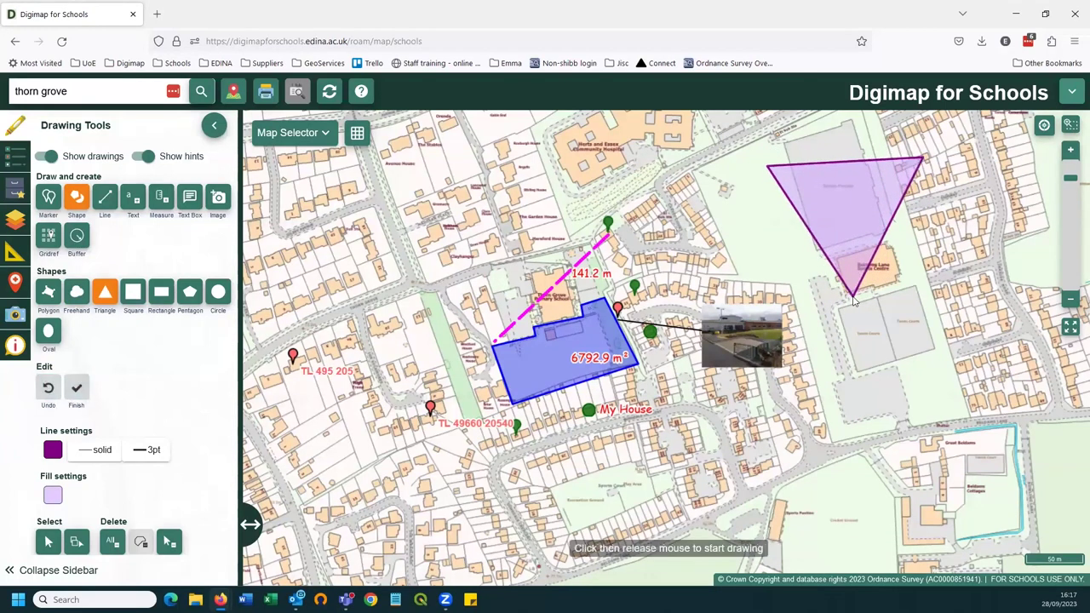
- Reshape the triangle by pulling its west and north edges inwards and its east edge outwards, and rotate it slightly clockwise
{"action": "left_click", "coordinate": [49, 542]}
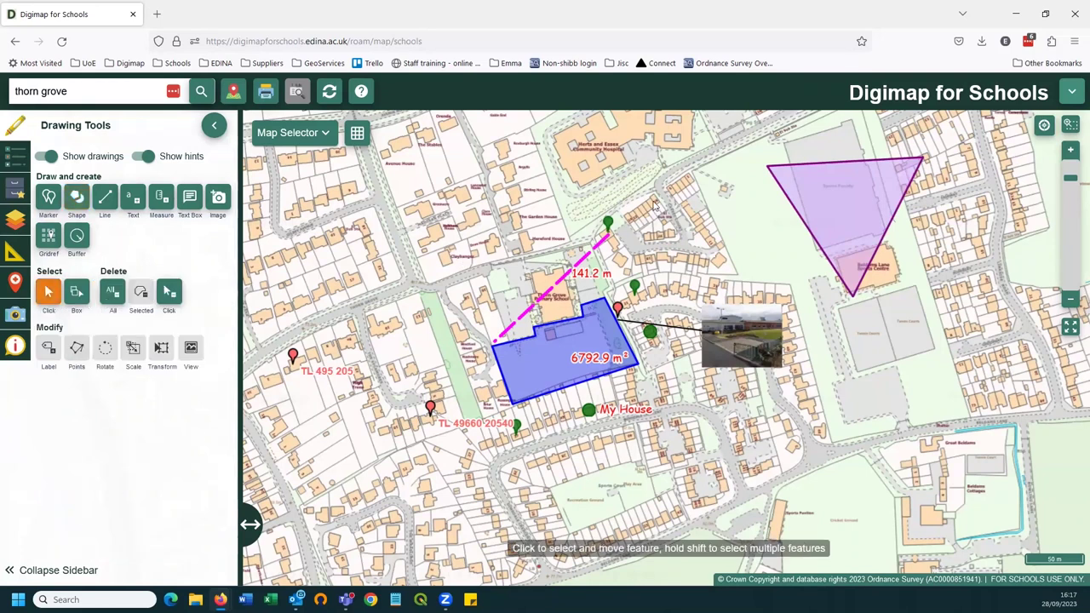
{"action": "left_click", "coordinate": [818, 187]}
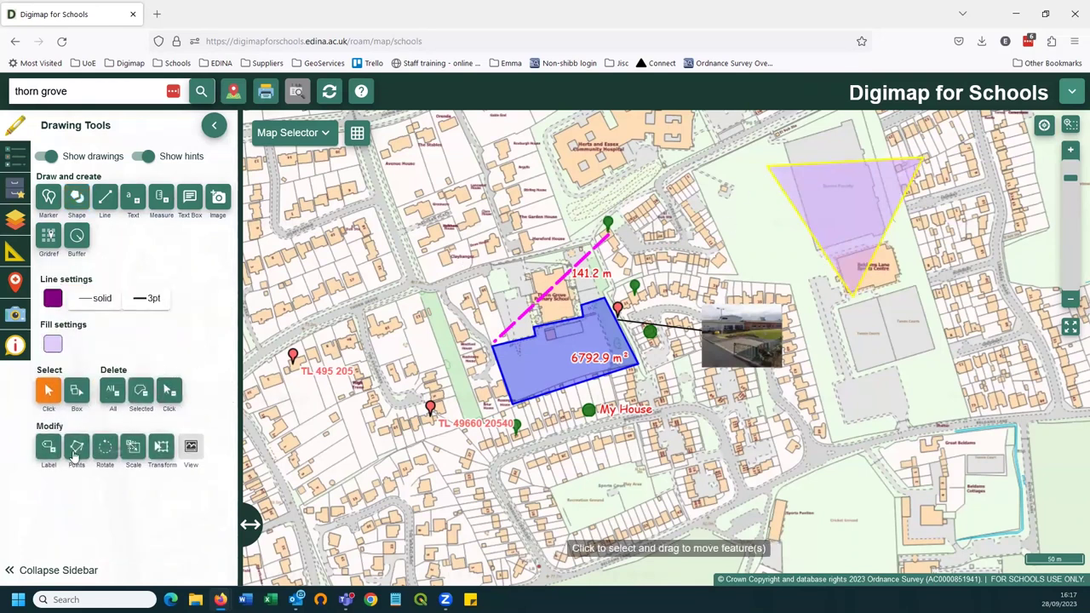
{"action": "left_click", "coordinate": [76, 452]}
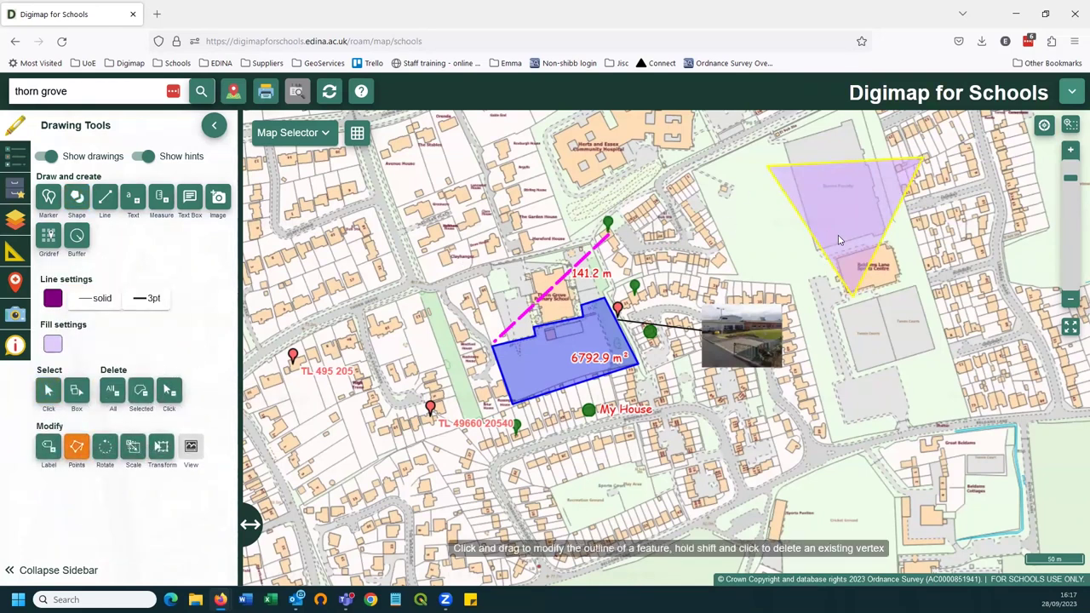
{"action": "left_click_drag", "start_coordinate": [816, 243], "coordinate": [947, 241]}
{"action": "left_click", "coordinate": [872, 166]}
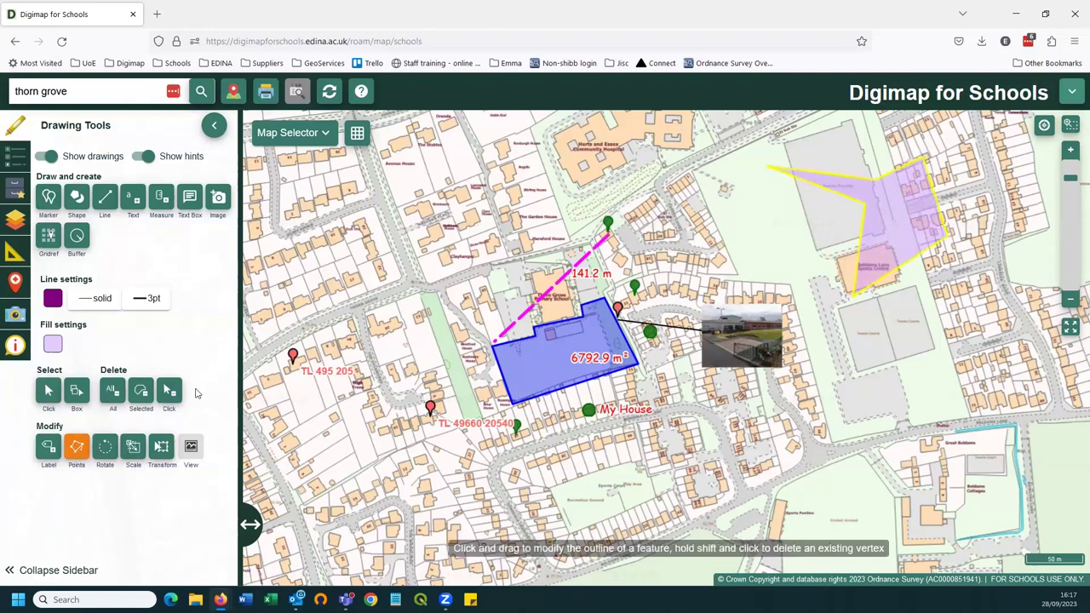
{"action": "left_click", "coordinate": [104, 449]}
{"action": "mouse_move", "coordinate": [891, 195]}
{"action": "left_mouse_down"}
{"action": "mouse_move", "coordinate": [851, 157]}
{"action": "mouse_move", "coordinate": [901, 199]}
{"action": "left_mouse_up"}
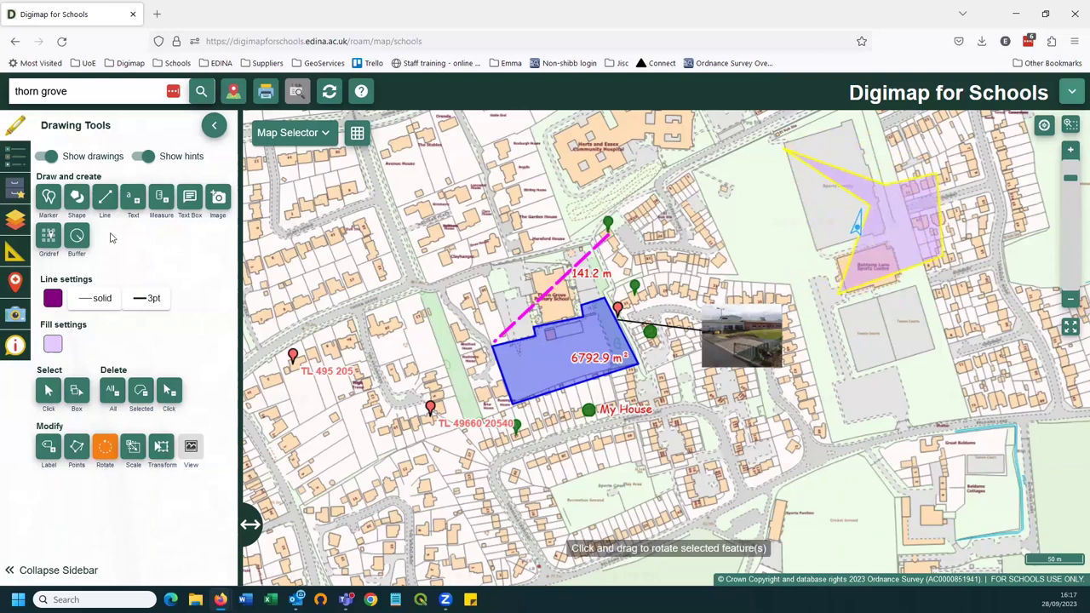
- Request the deletion of all drawings on the map, bringing up the choice to delete or keep them
{"action": "left_click", "coordinate": [114, 396]}
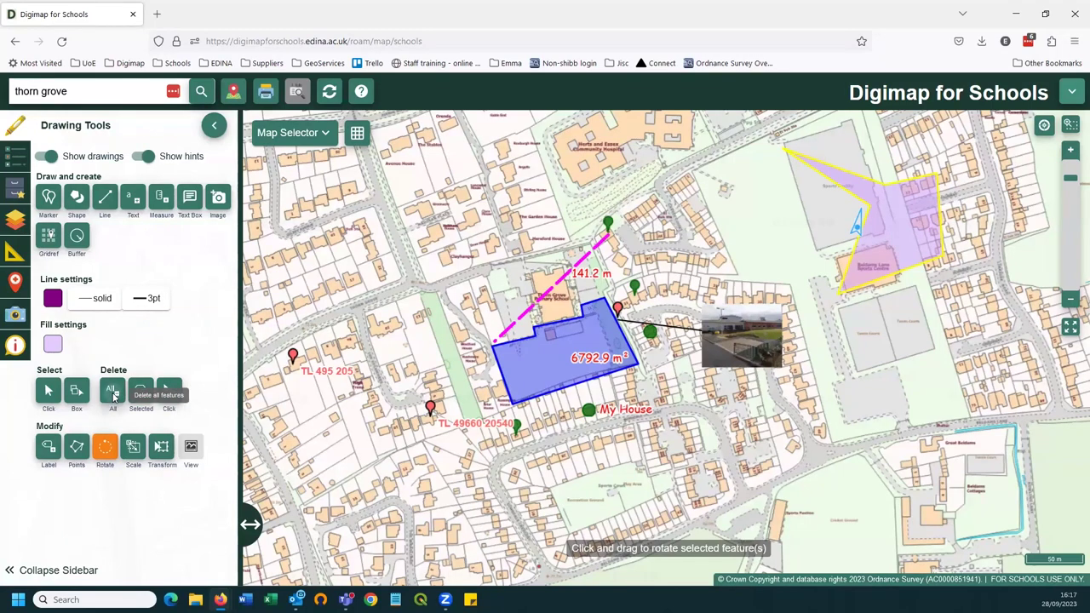
{"action": "left_click", "coordinate": [113, 393]}
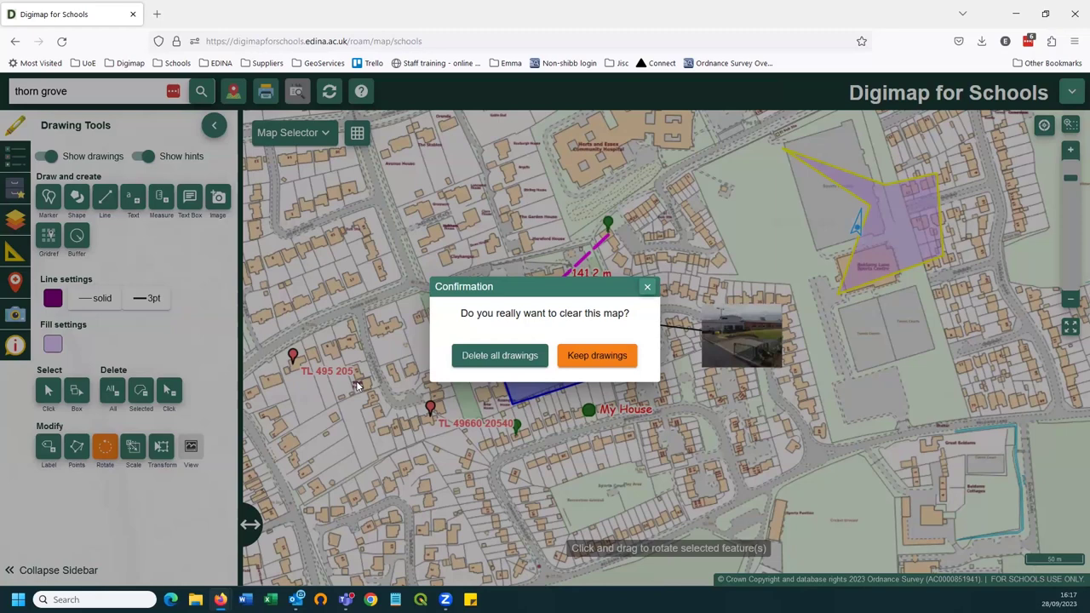
{"action": "left_click", "coordinate": [502, 361]}
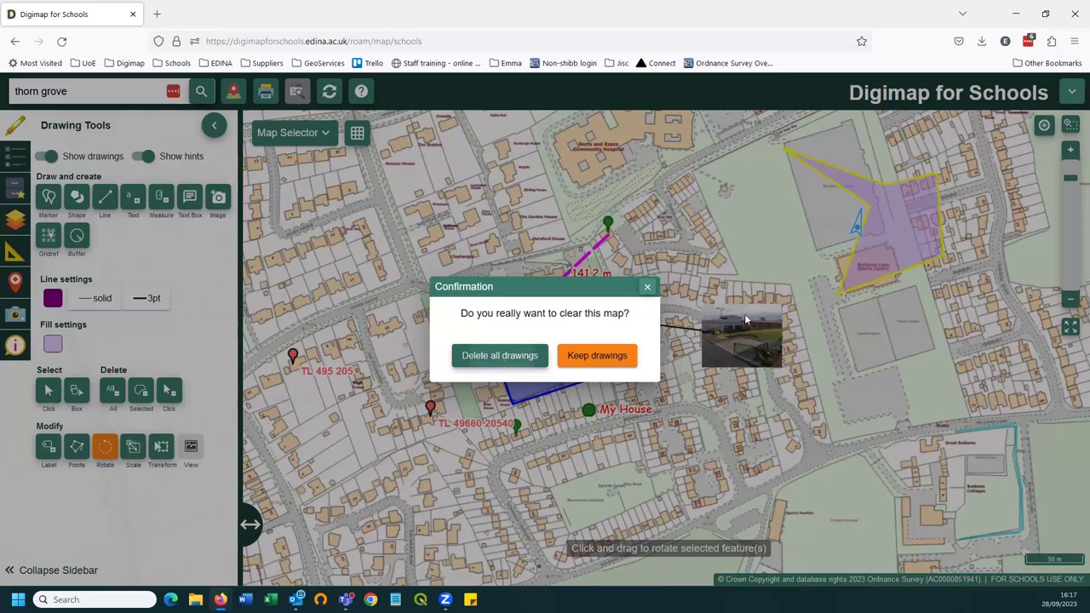